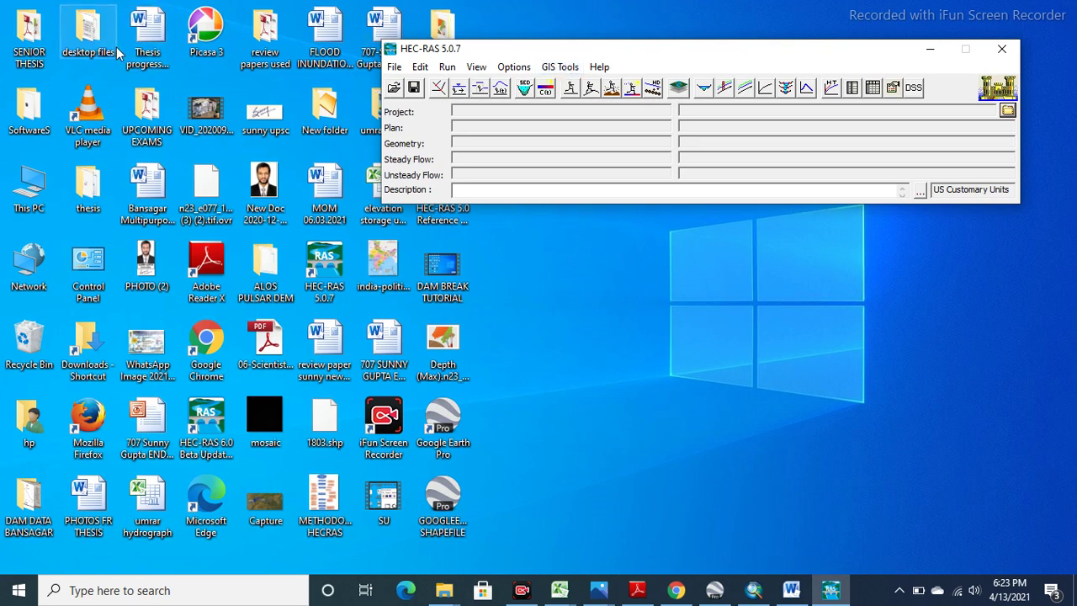
Step: Create a new project titled 13aprilbreach on the f: drive, with 13aprilbreach.prj as its file name
left_click(395, 67)
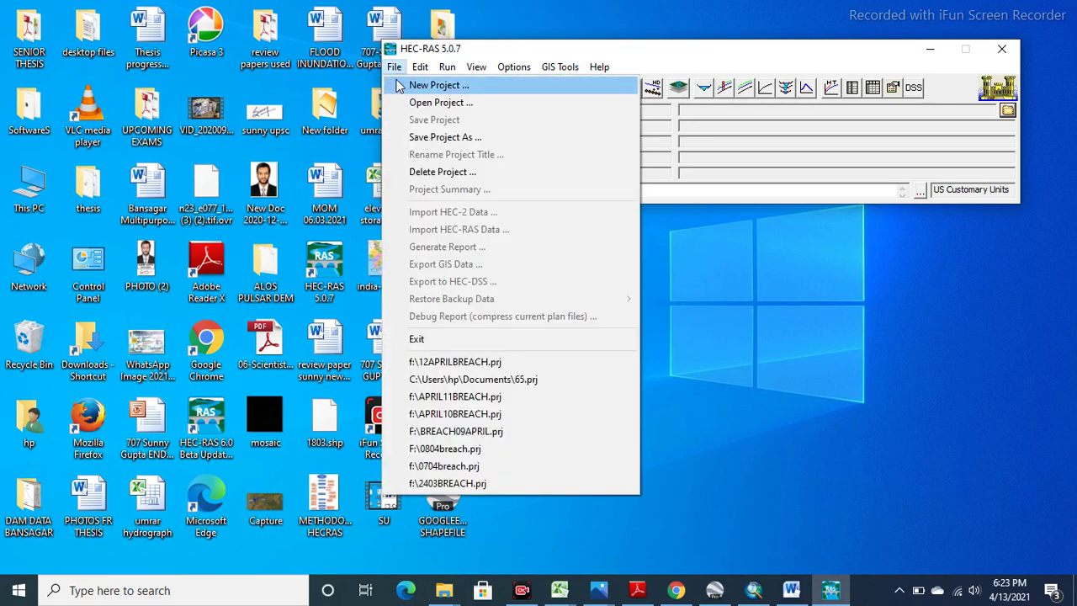
left_click(398, 85)
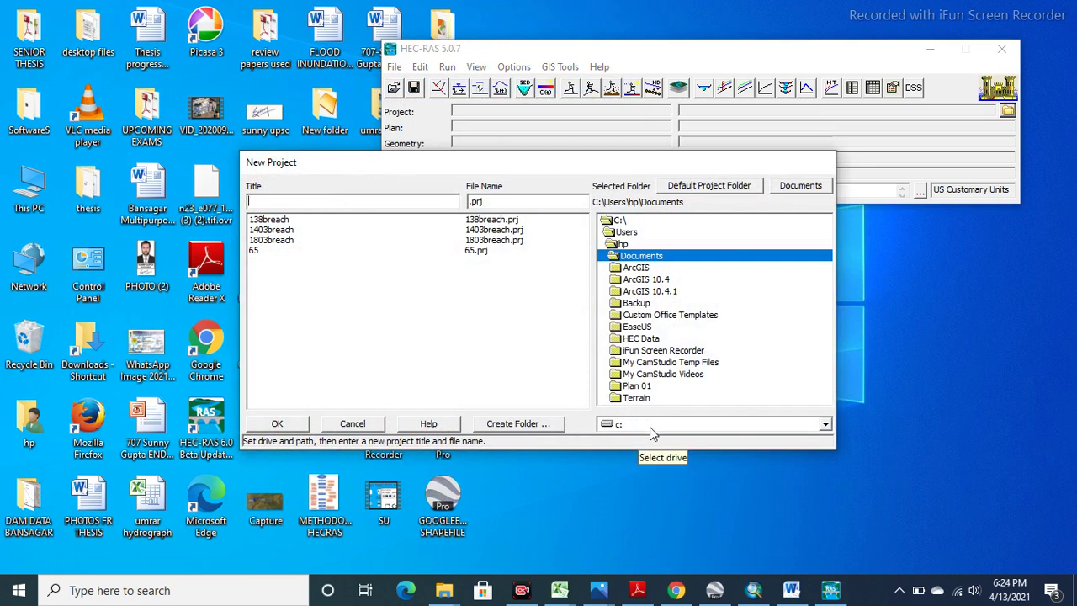
left_click(650, 427)
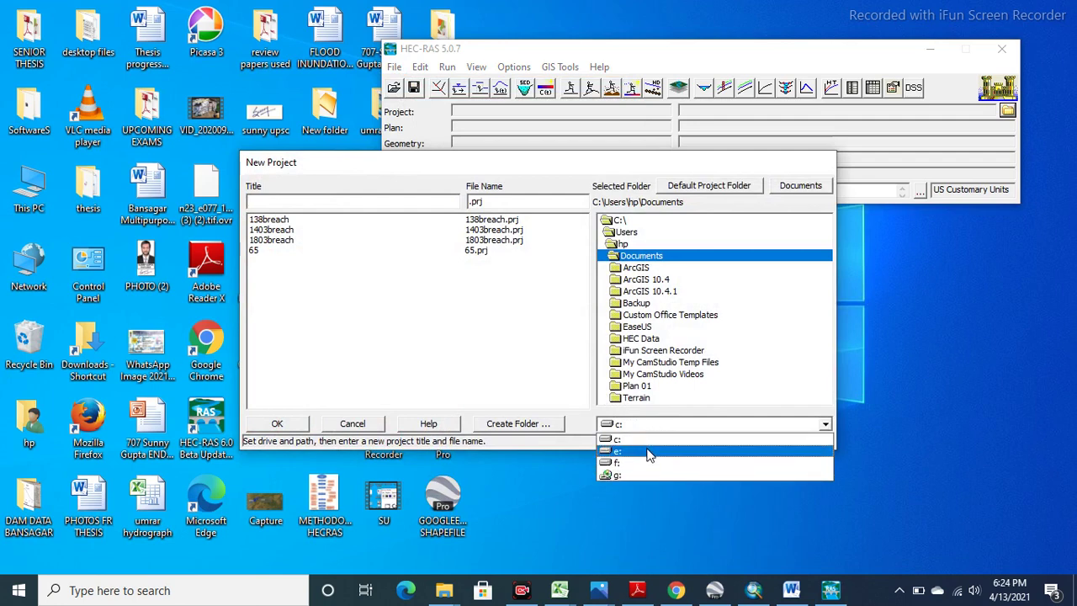
left_click(649, 463)
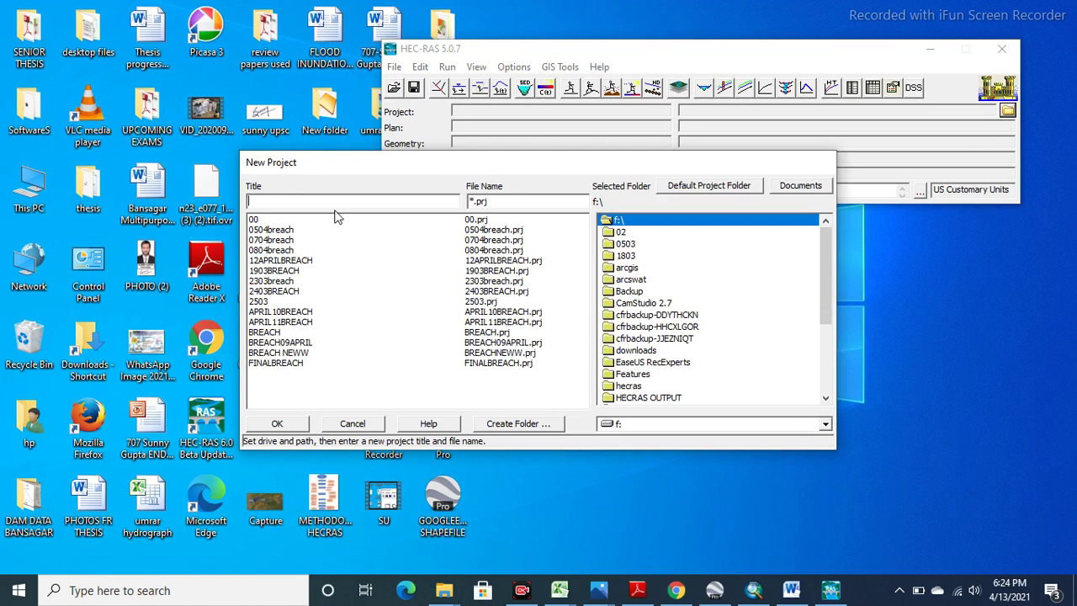
type("13aprilbe")
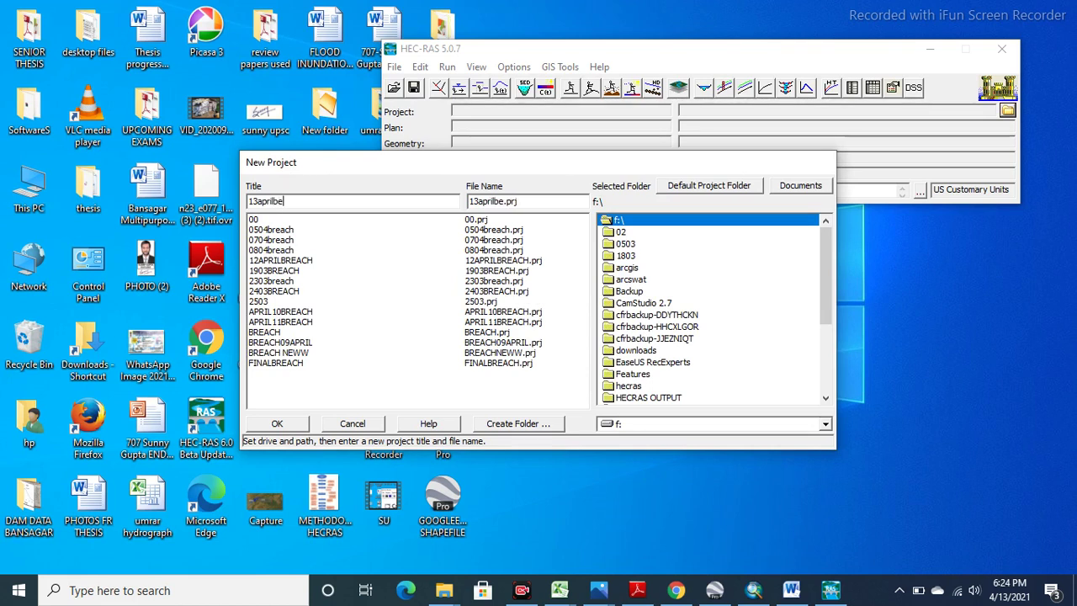
key("BackSpace")
type("reach")
left_click(277, 423)
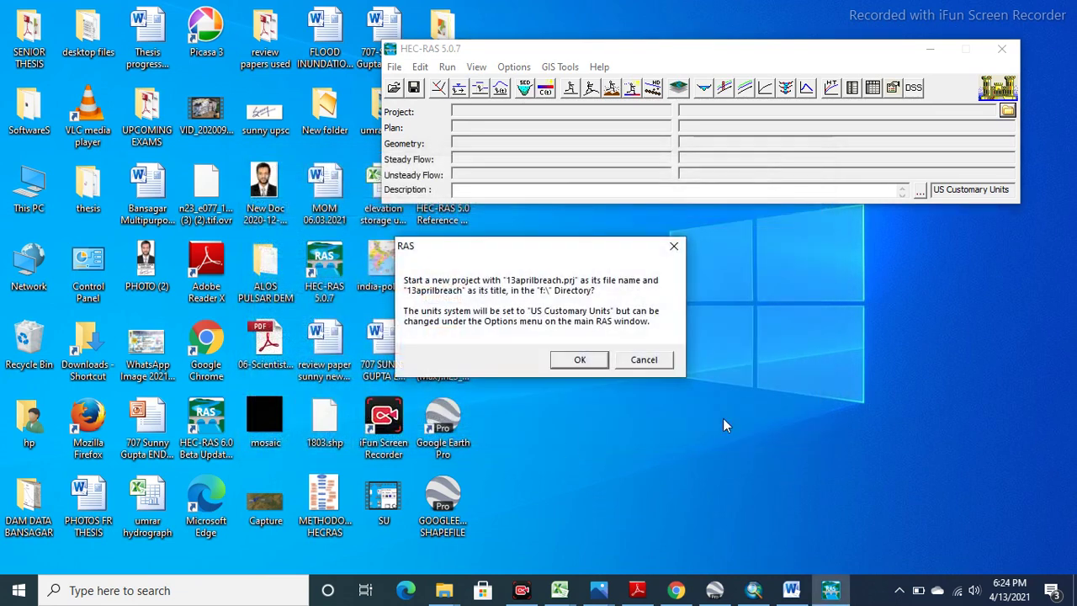
left_click(578, 358)
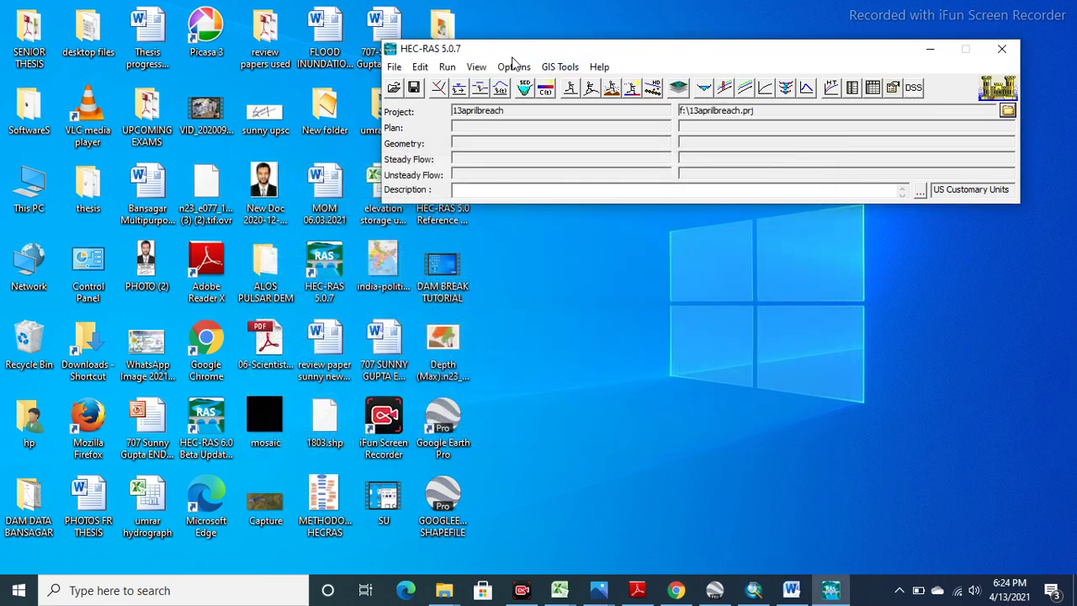
Step: Set the project's unit system to System International (Metric System)
left_click(514, 66)
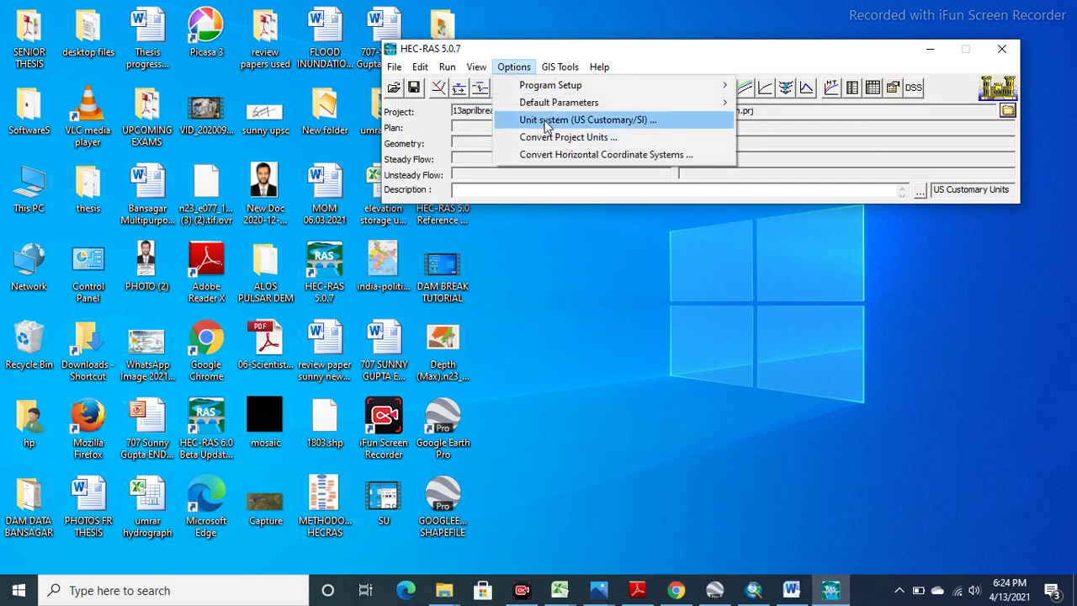
left_click(545, 120)
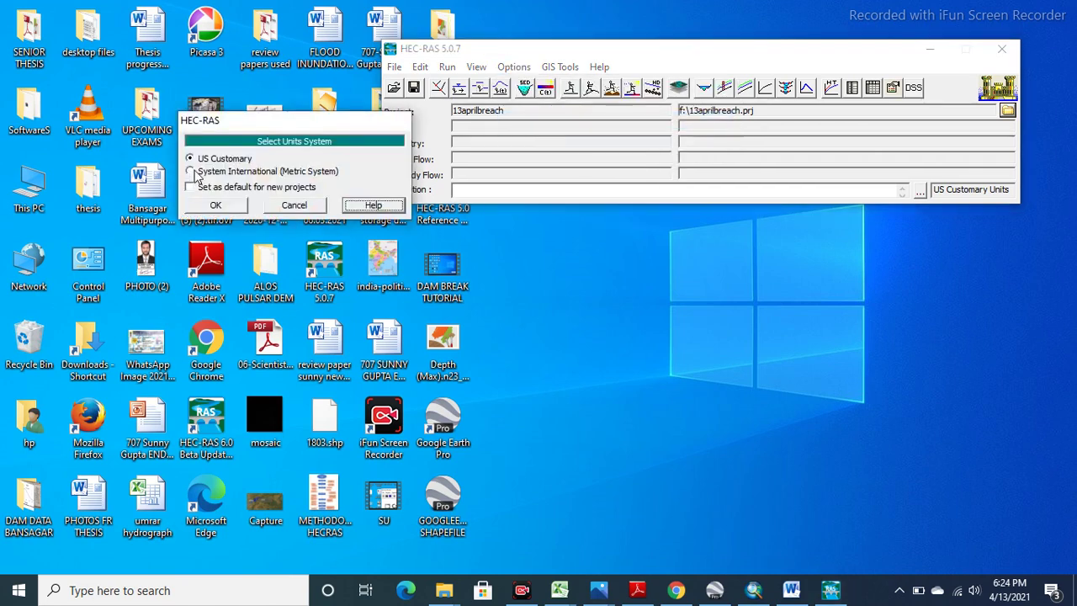
left_click(192, 171)
left_click(215, 205)
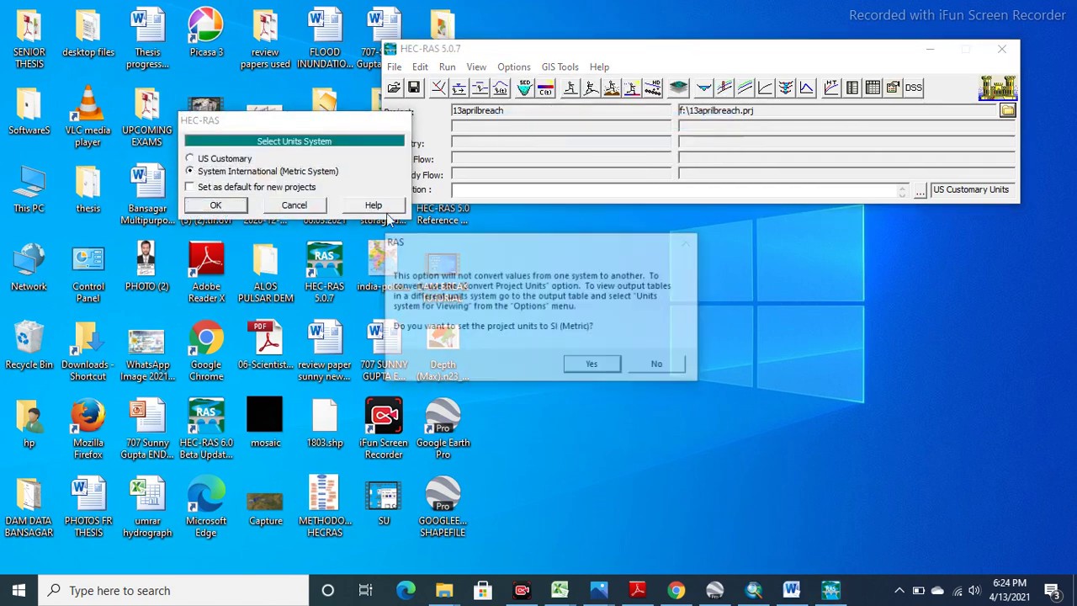
left_click(582, 362)
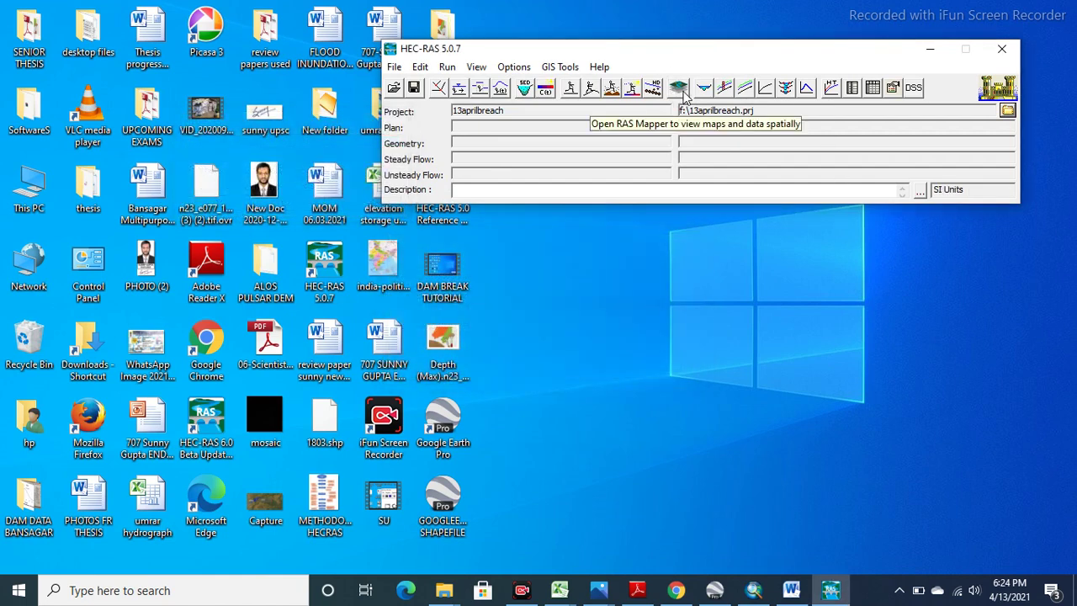
Step: In RAS Mapper, load the 102030_Asia South Lambert Conformal Conic projection file from Downloads as the project's projection
left_click(681, 91)
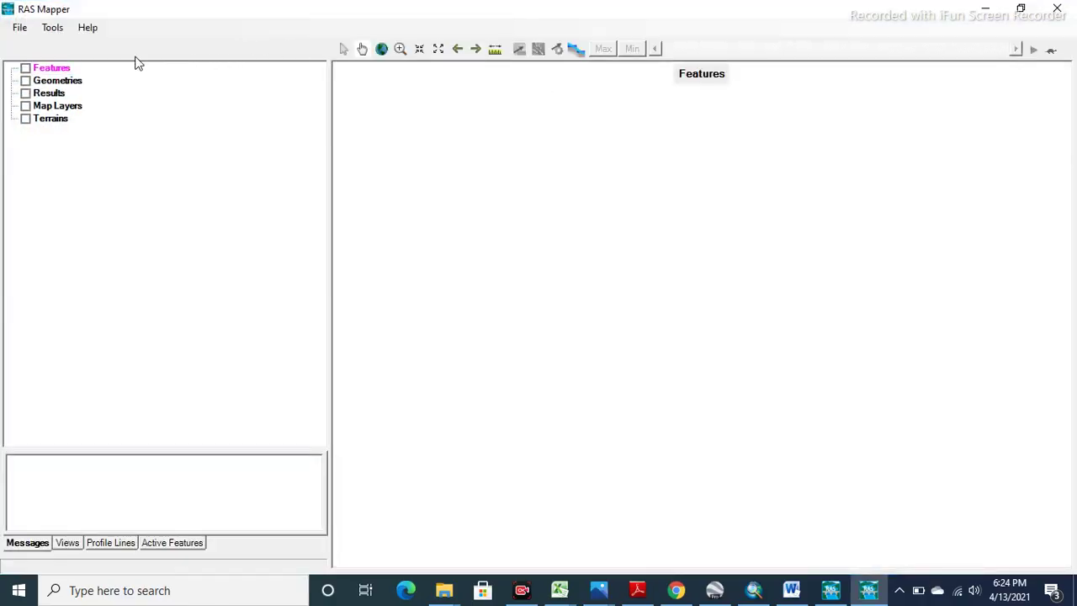
left_click(53, 32)
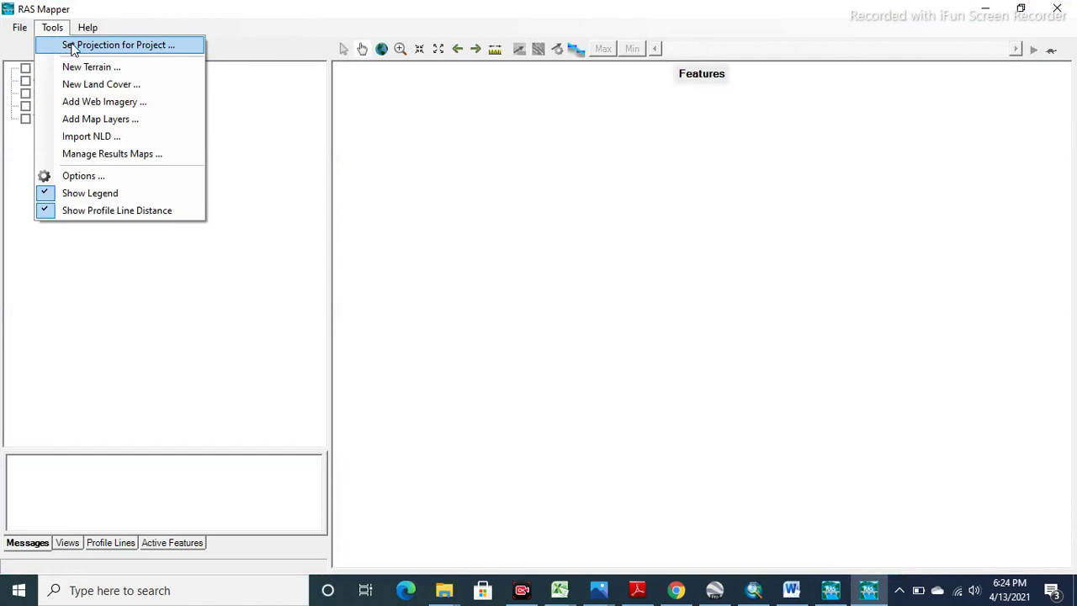
left_click(72, 47)
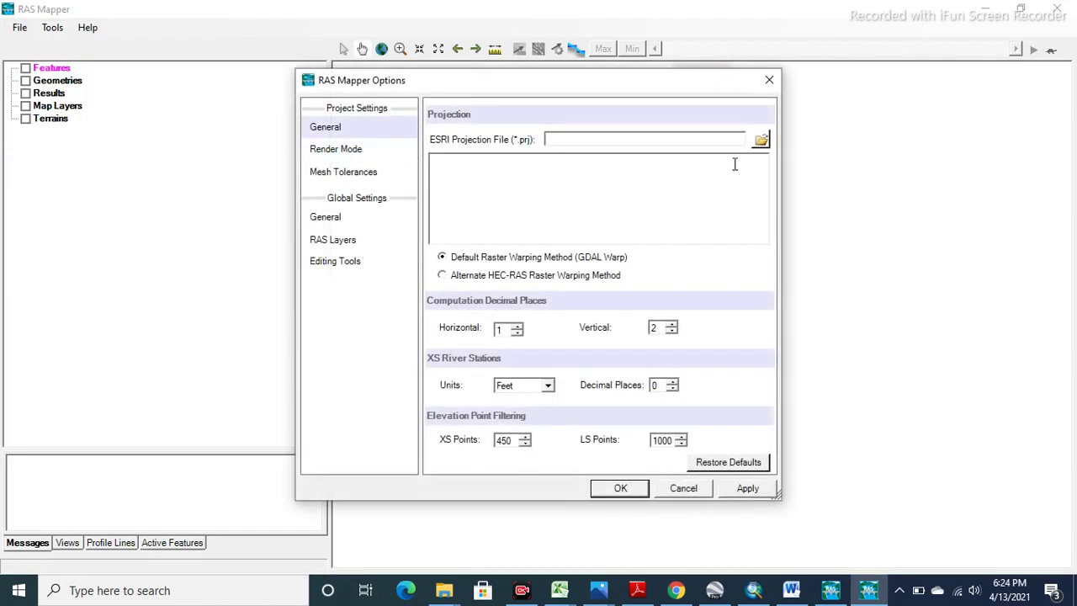
left_click(761, 140)
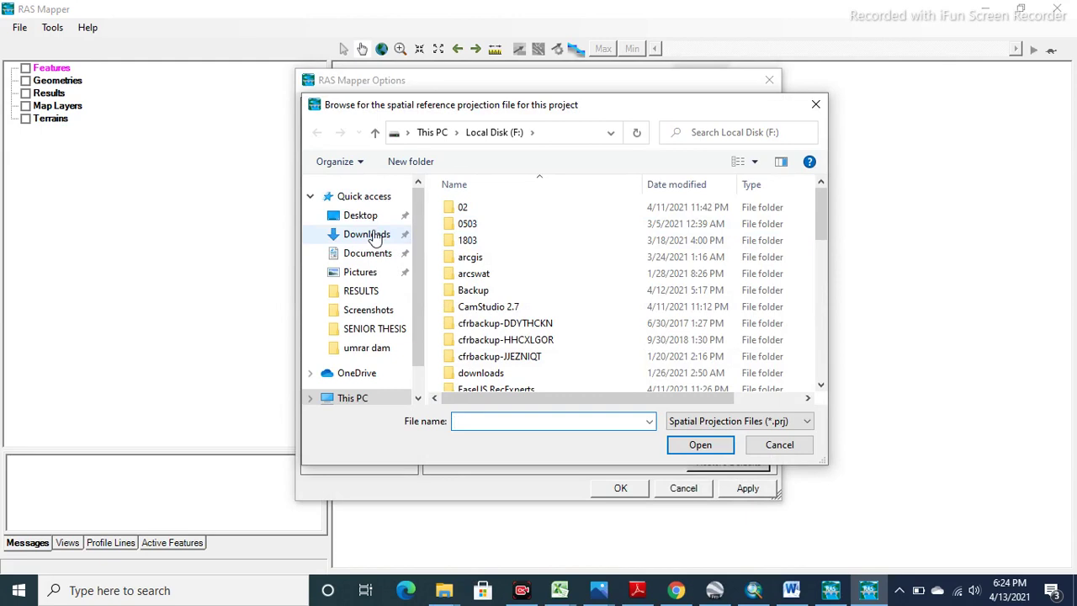
left_click(375, 238)
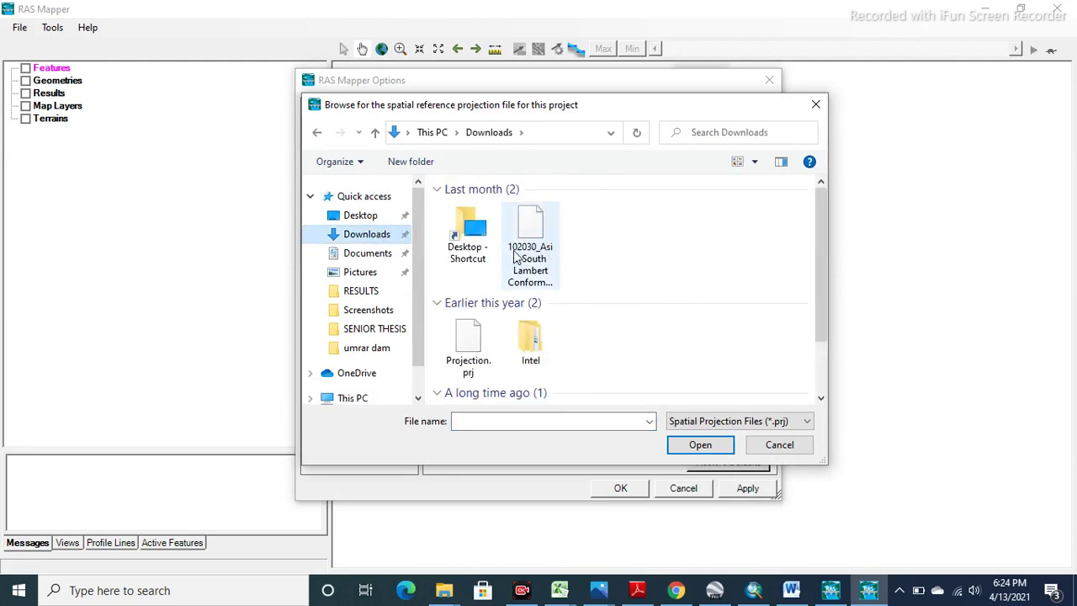
left_click(524, 255)
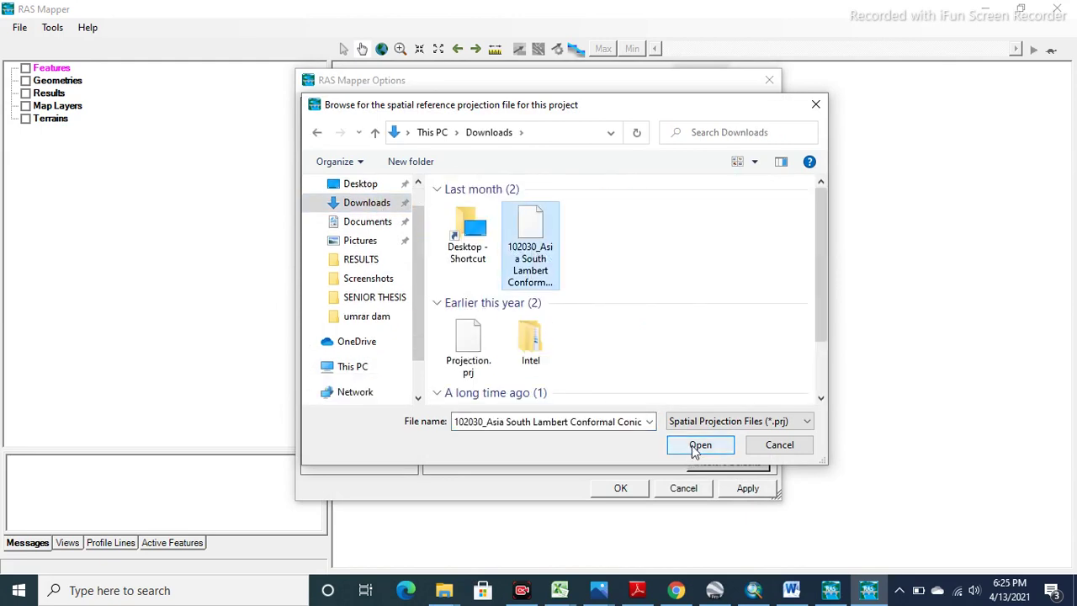
left_click(698, 447)
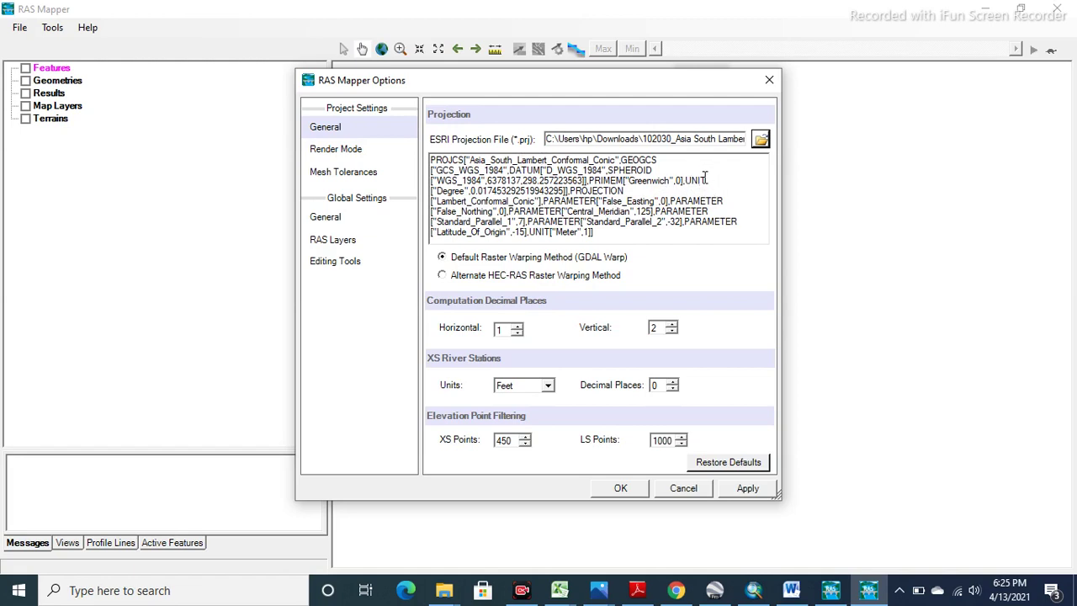
Step: Set the XS River Stations units to Meters and apply the RAS Mapper project settings
left_click(547, 387)
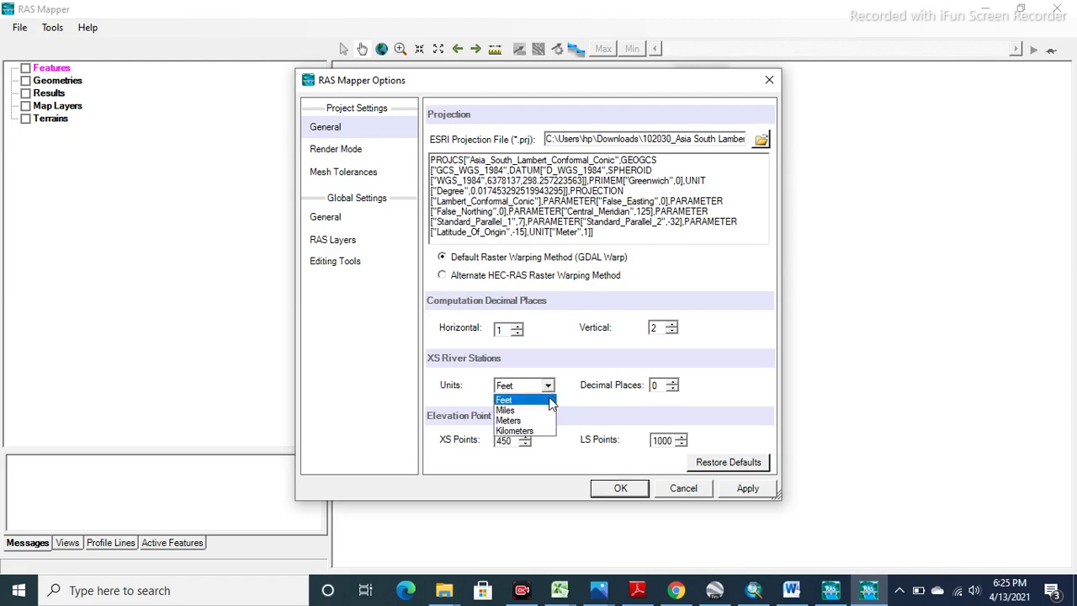
left_click(530, 421)
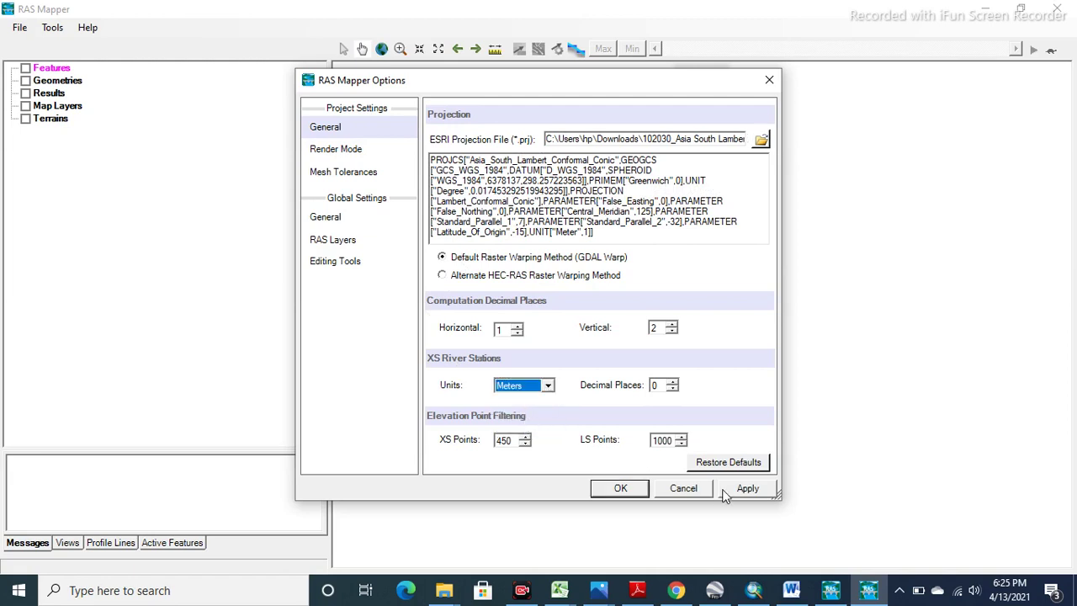
left_click(749, 488)
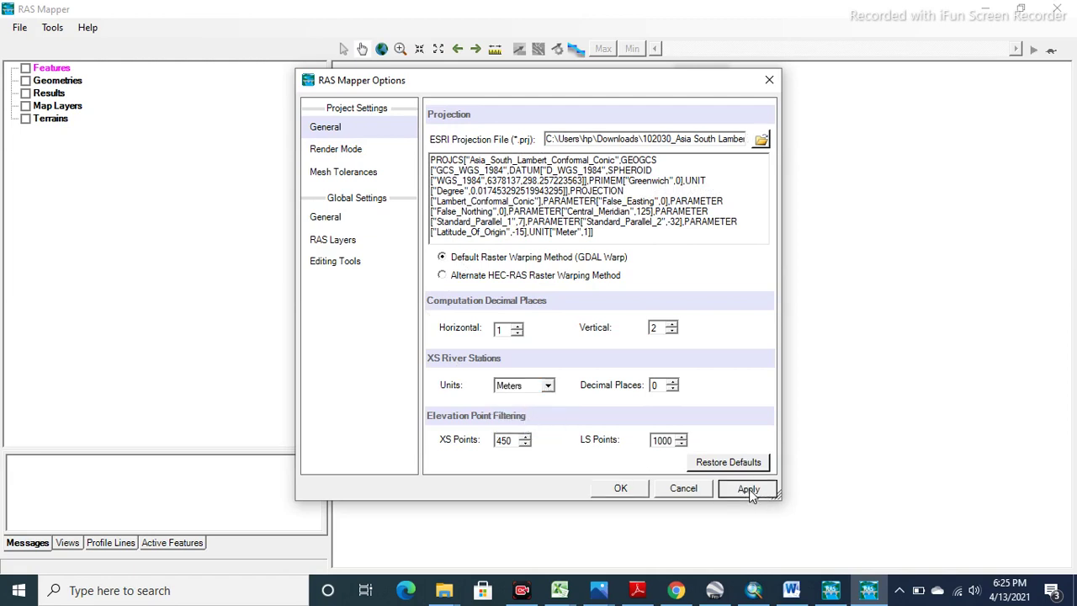
left_click(621, 489)
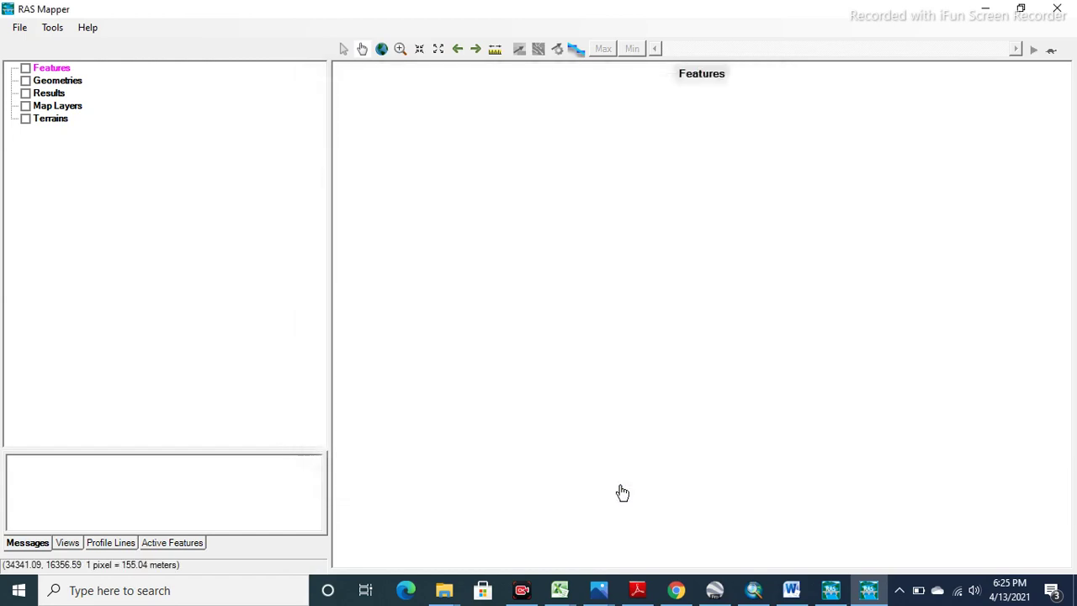
Step: Create a new terrain layer from the n23_e080_1arc_v3 raster in Downloads, overwriting the existing Terrain.hdf
left_click(53, 28)
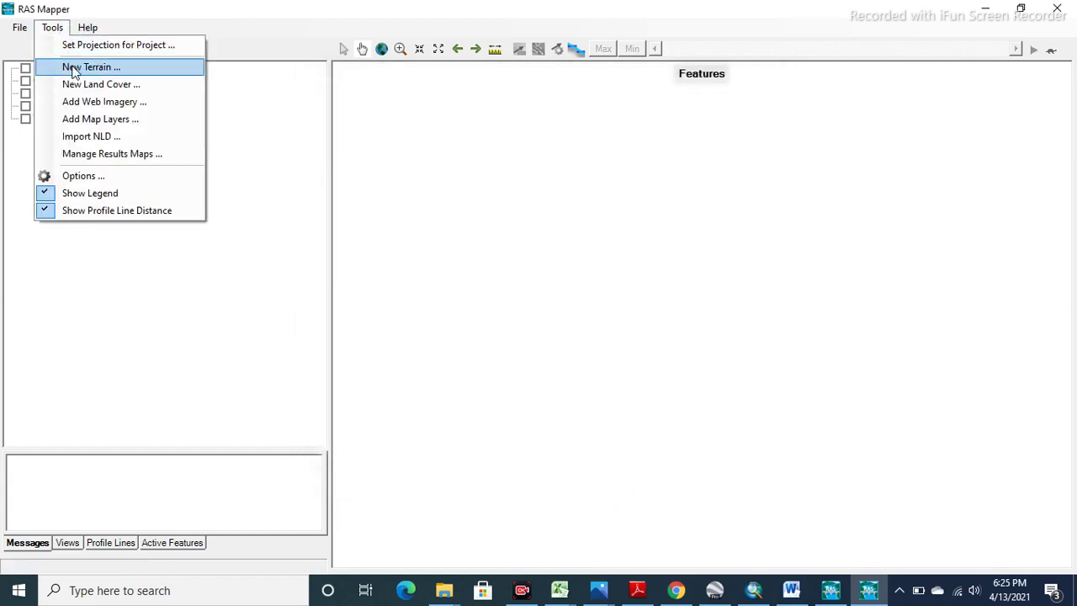
left_click(75, 68)
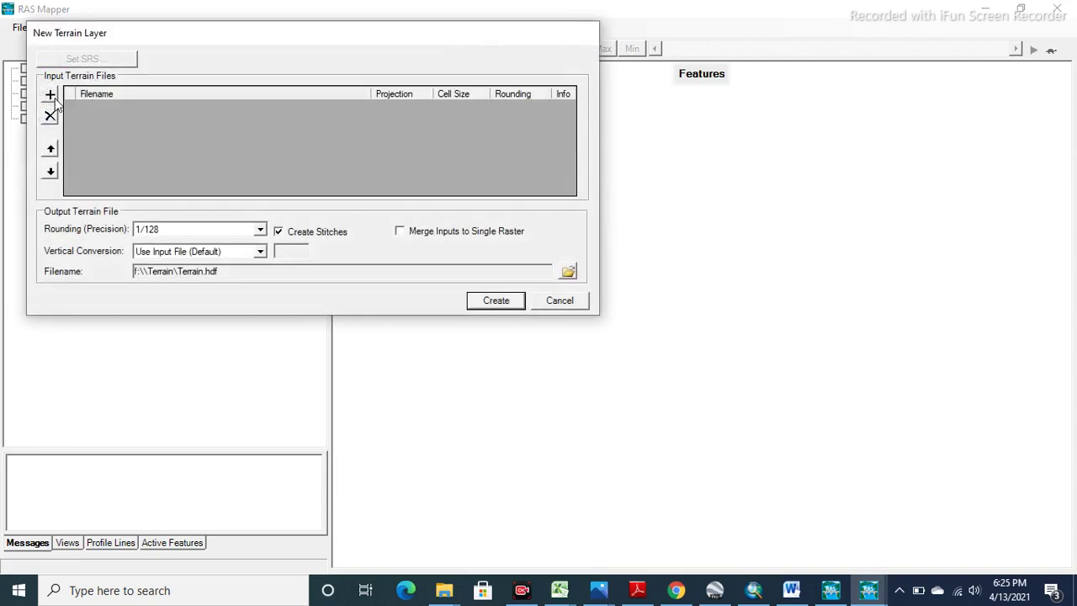
left_click(50, 96)
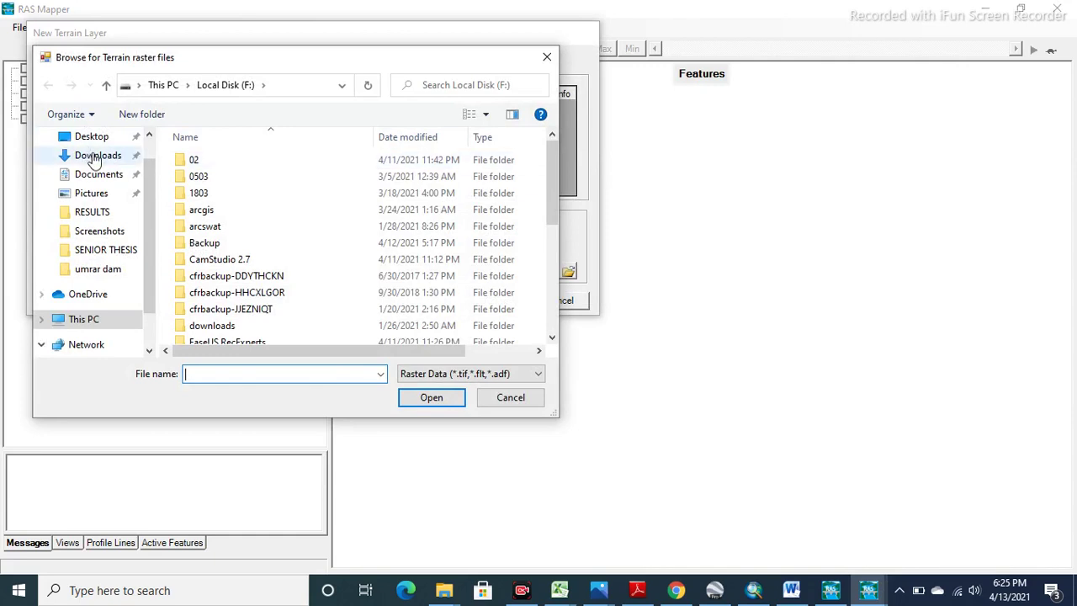
left_click(92, 155)
left_click(189, 192)
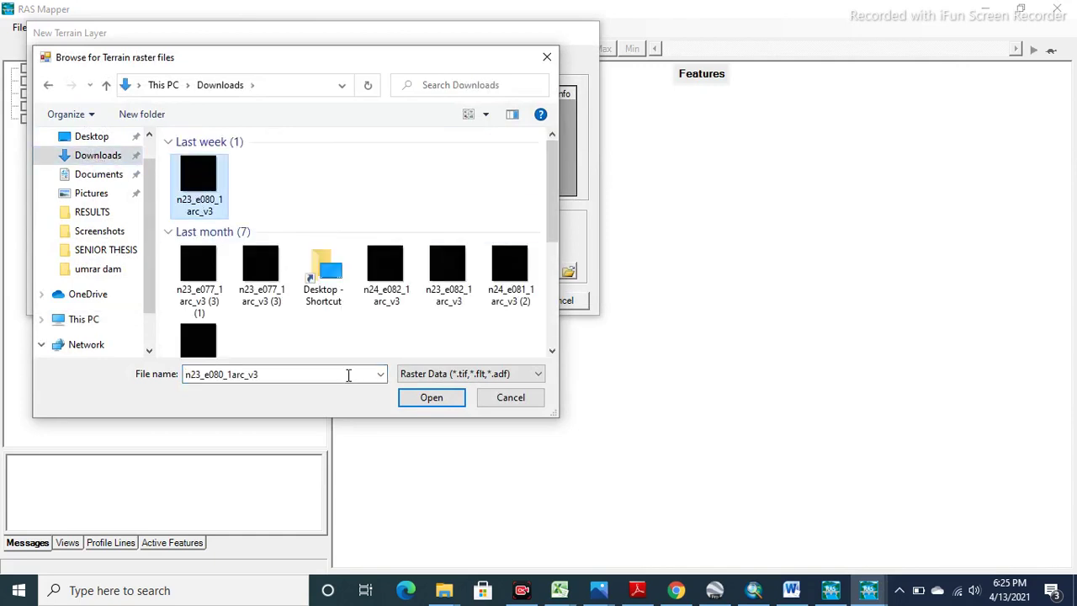
left_click(427, 401)
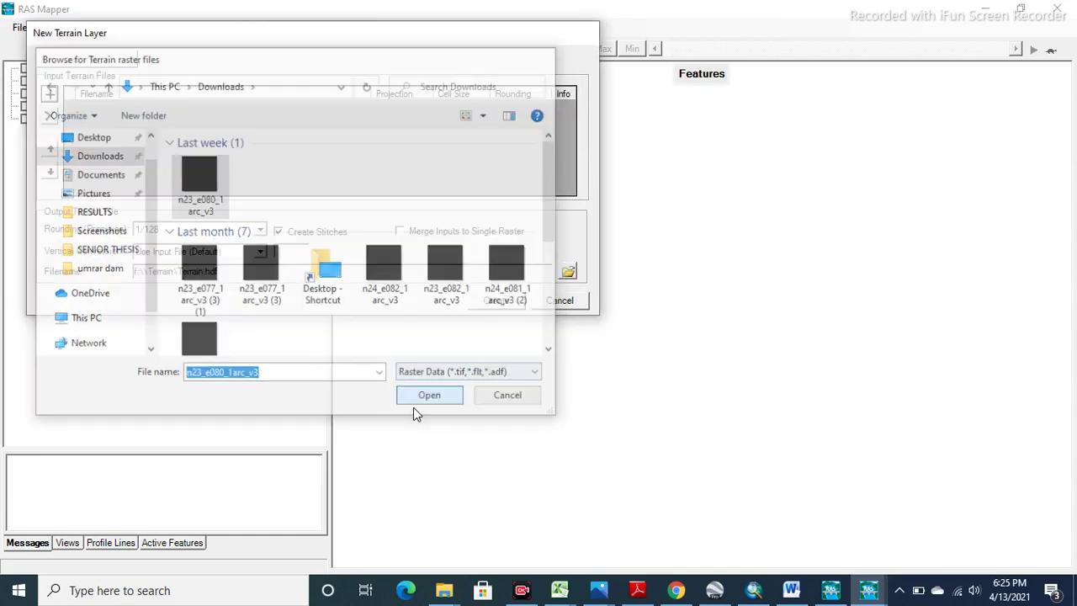
left_click(496, 303)
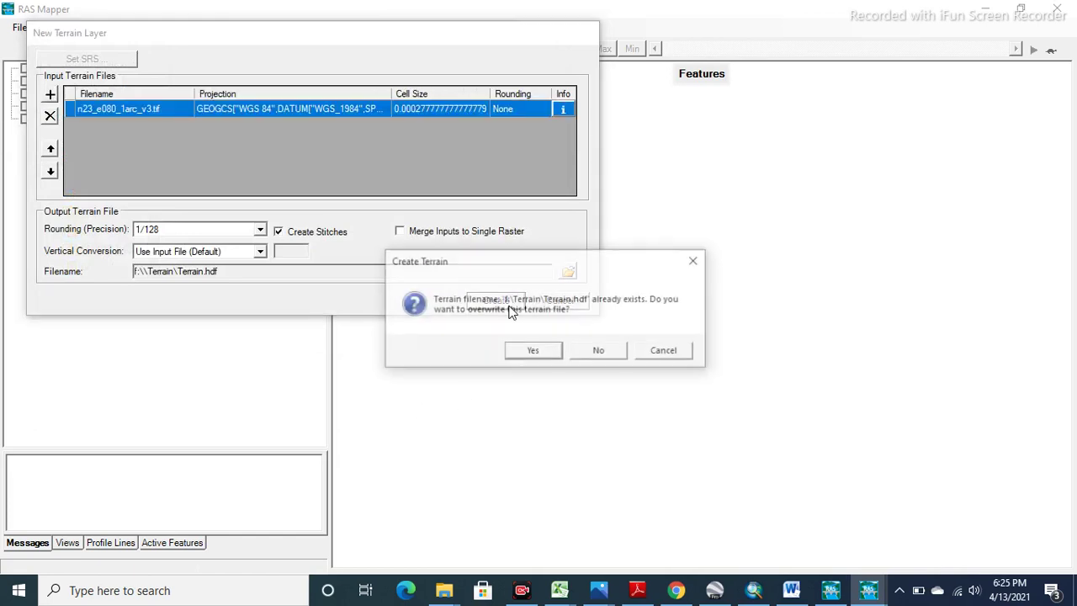
left_click(534, 352)
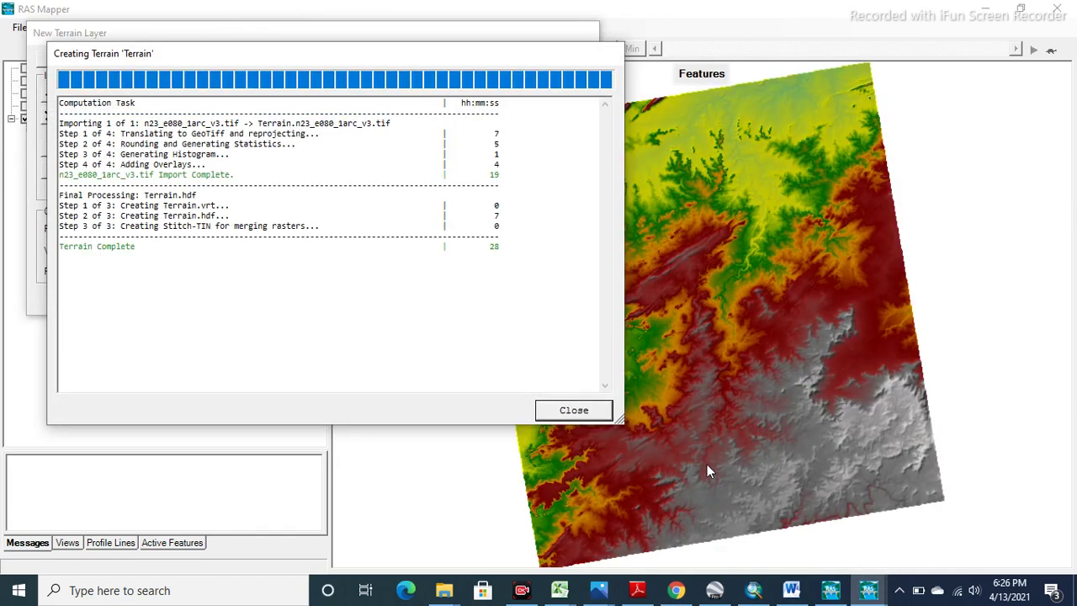
left_click(575, 411)
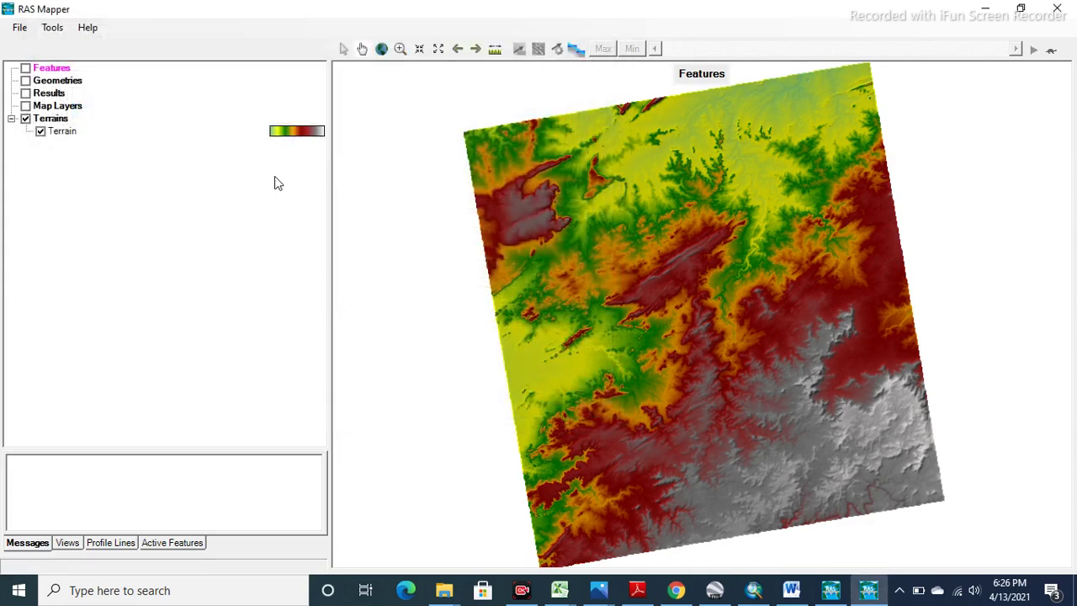
Step: Turn on Map Layers and add the ArcGIS World Imagery web imagery layer
left_click(25, 106)
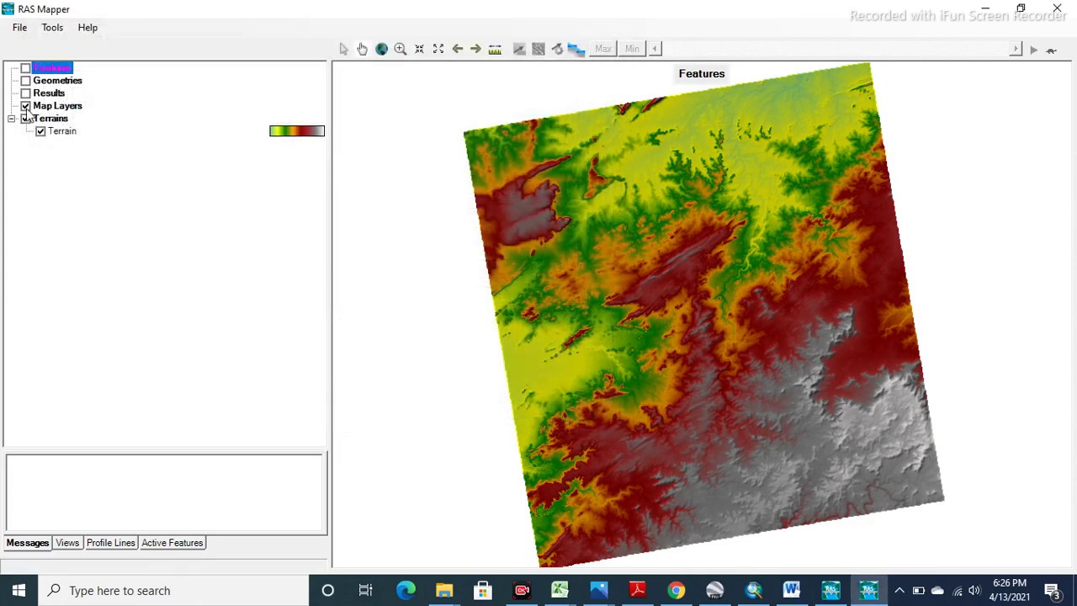
left_click(44, 107)
right_click(49, 108)
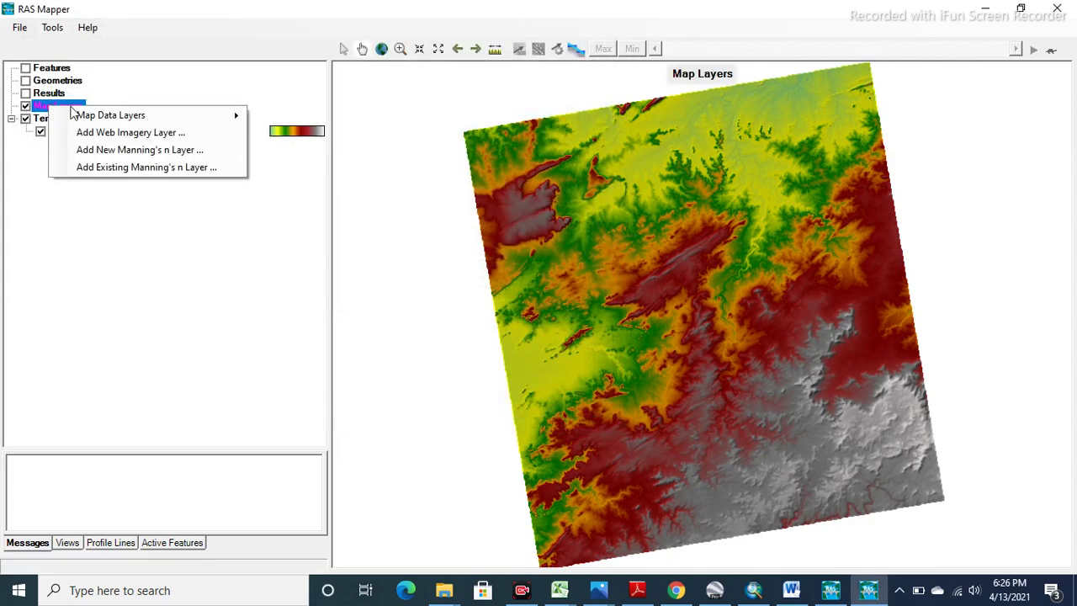
left_click(112, 133)
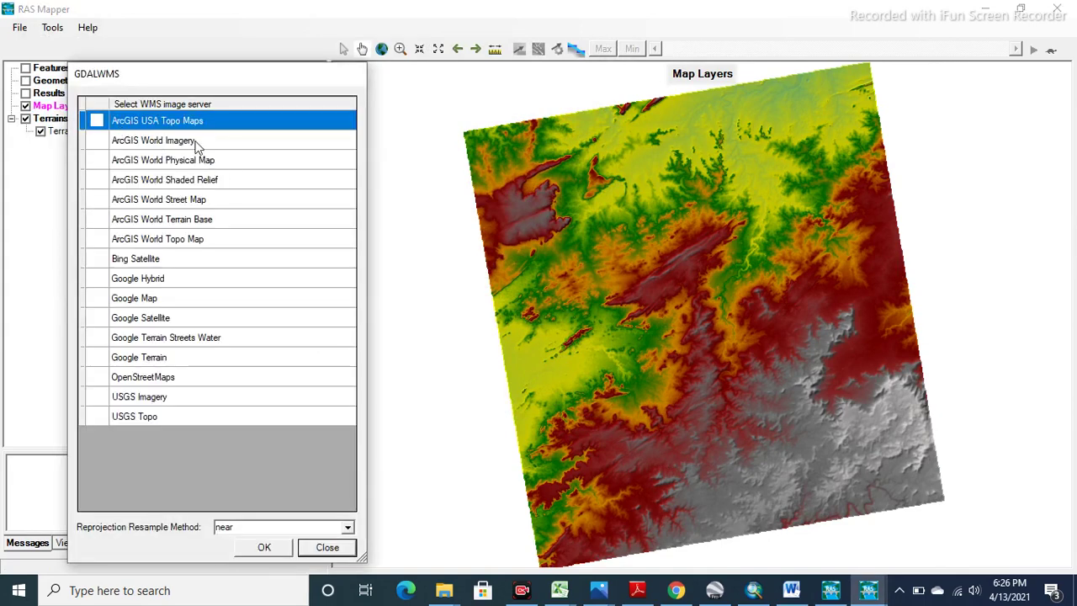
left_click(181, 141)
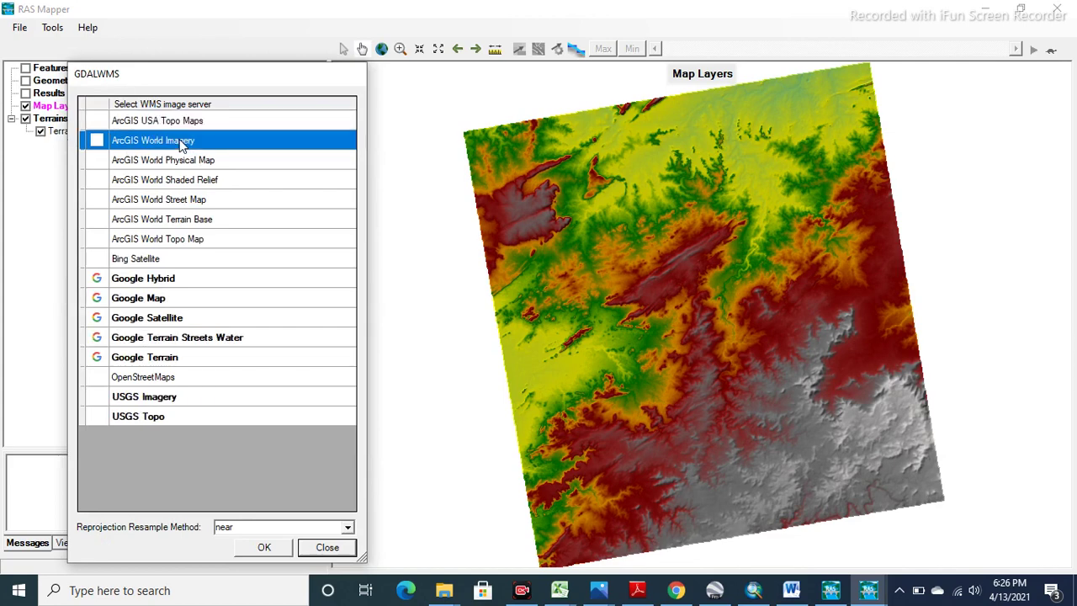
left_click(264, 547)
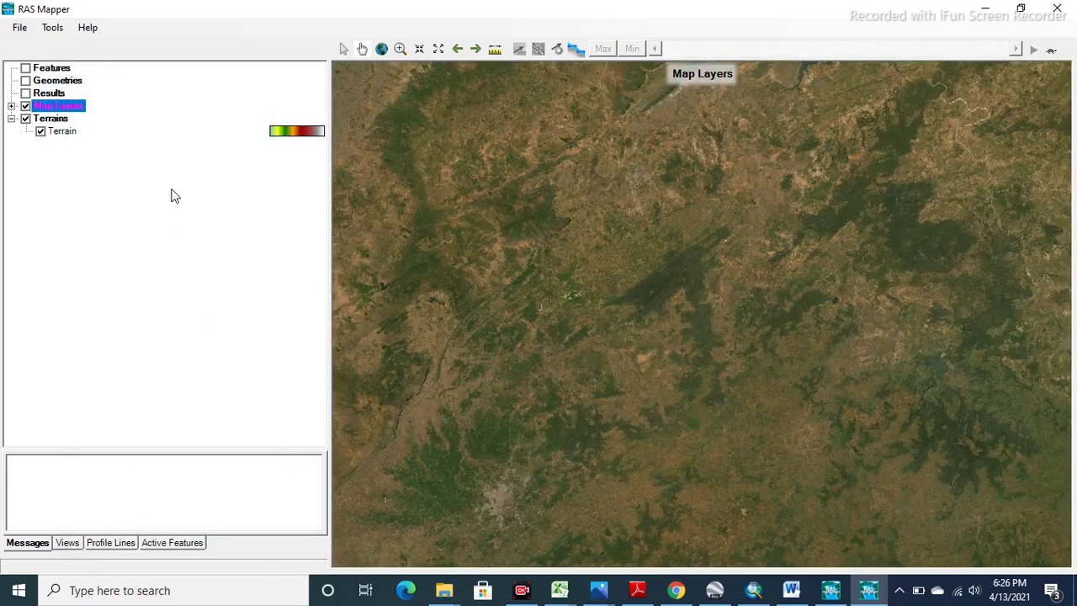
Step: Make the ArcGIS World Imagery layer slightly transparent in its image display properties so the terrain shows through
double_click(66, 109)
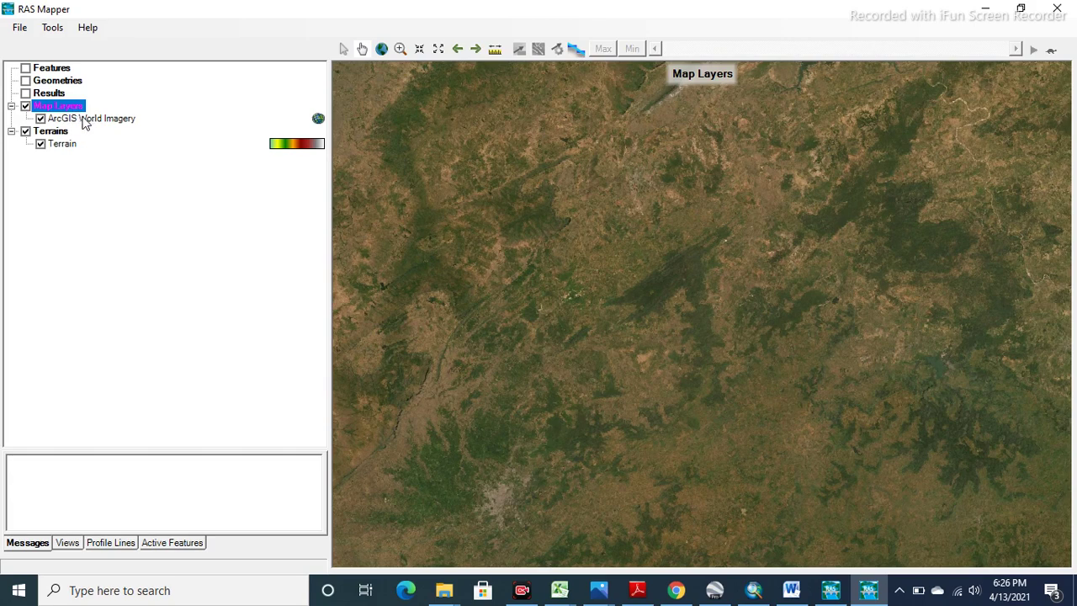
left_click(82, 122)
right_click(82, 120)
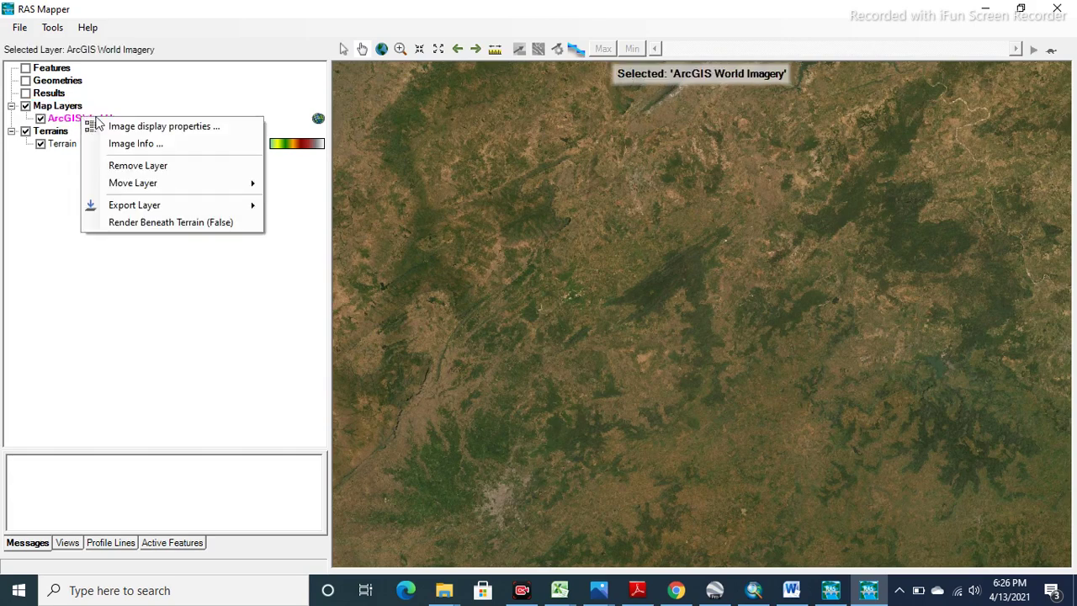
left_click(176, 125)
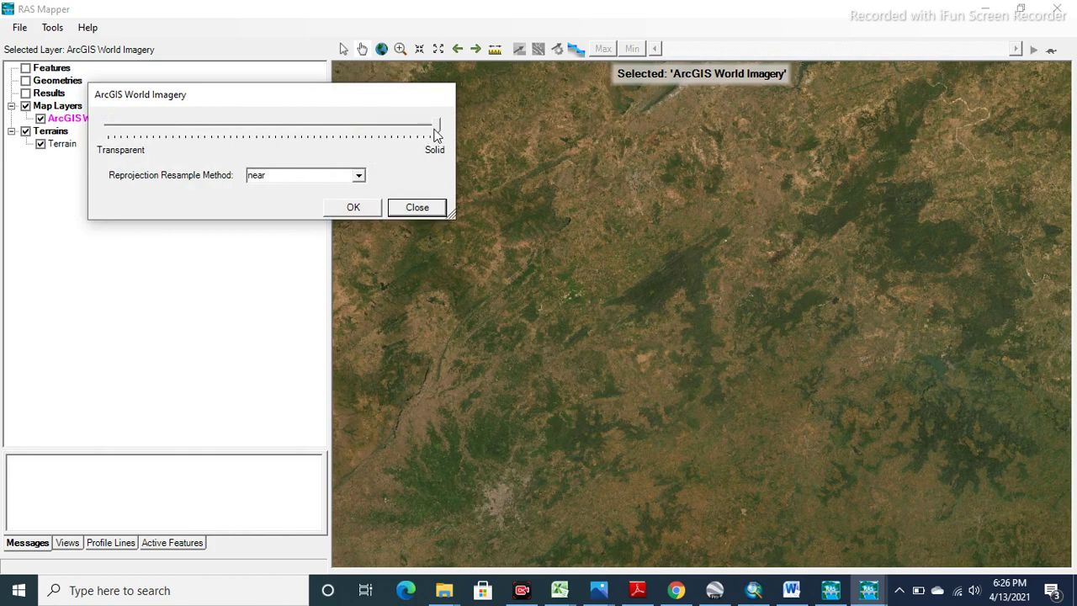
left_click_drag(436, 135, 390, 144)
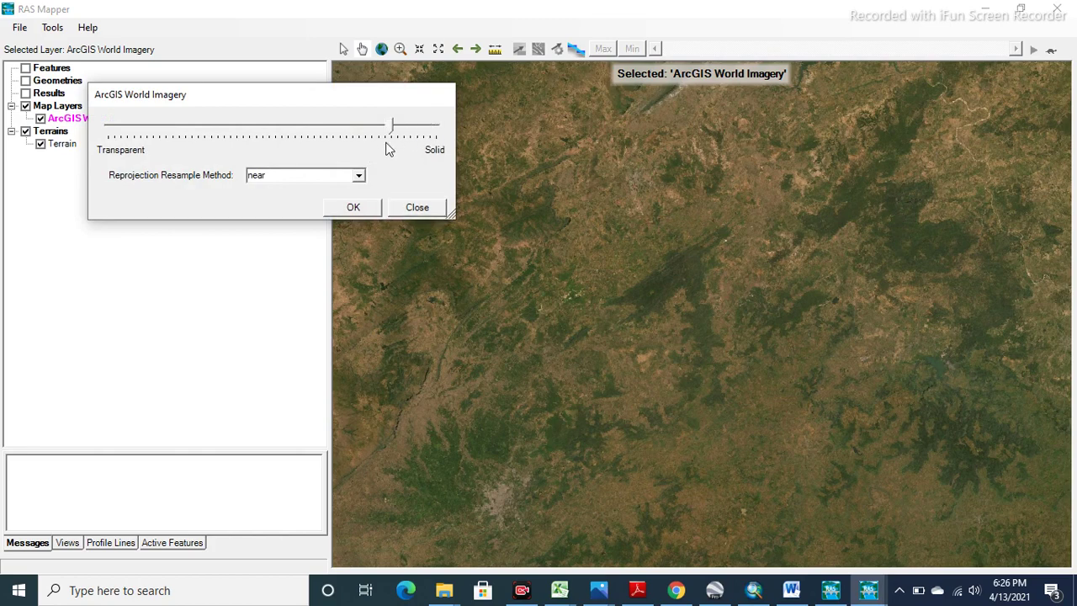
left_click(353, 208)
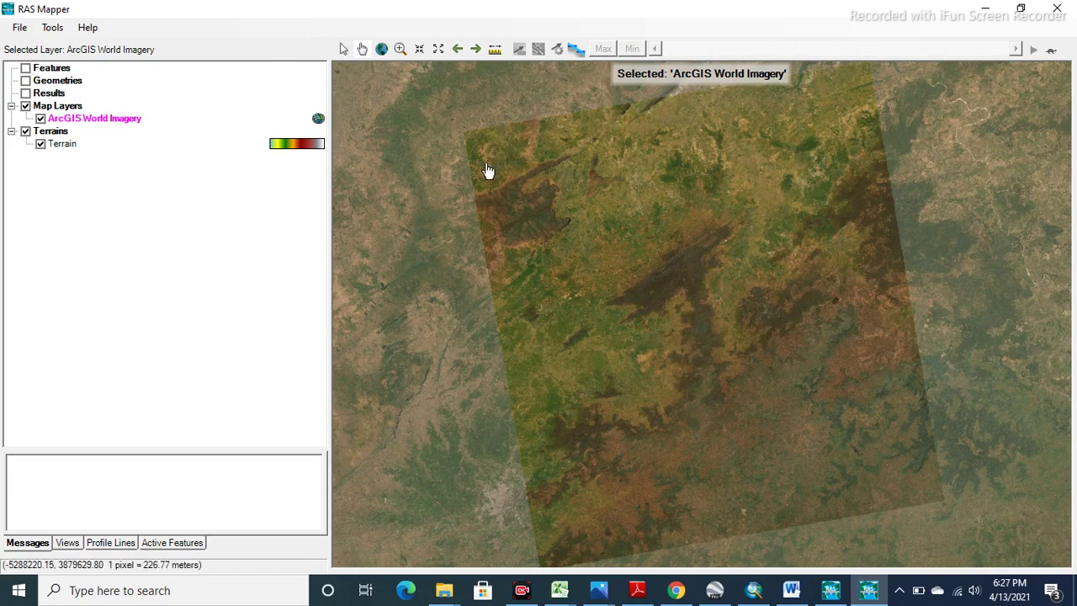
Step: Turn on Geometries and add a new geometry named 13aprilgeometry
left_click(400, 50)
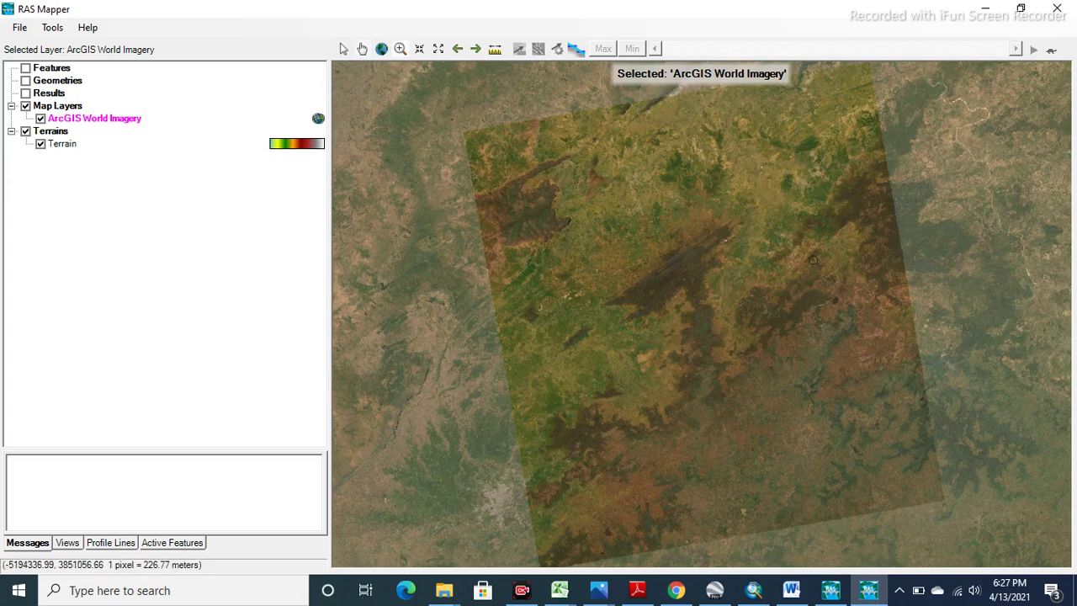
left_click_drag(815, 282, 880, 337)
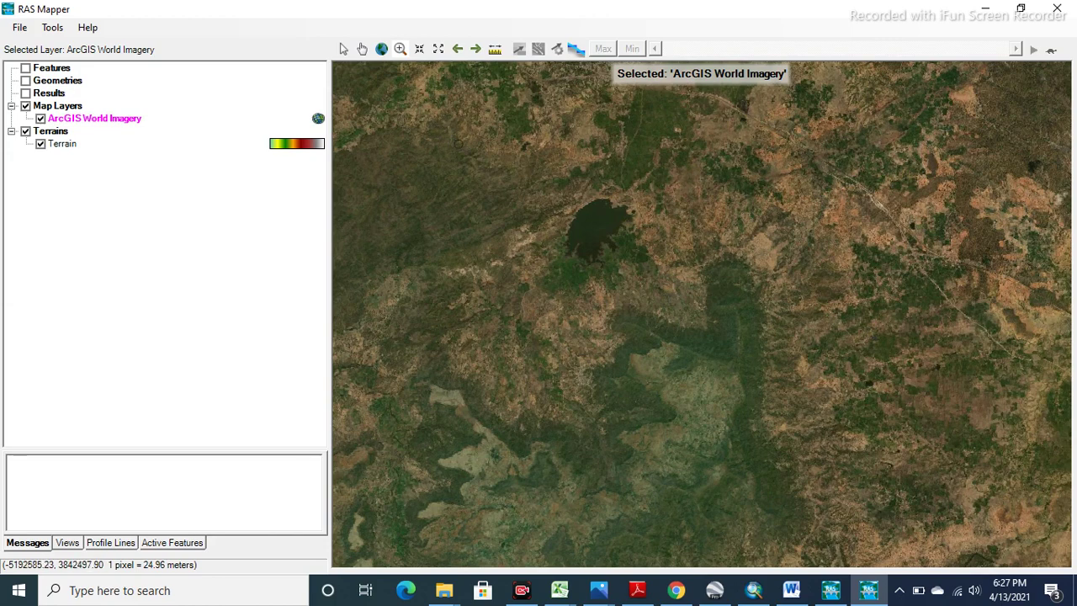
left_click_drag(508, 174, 731, 296)
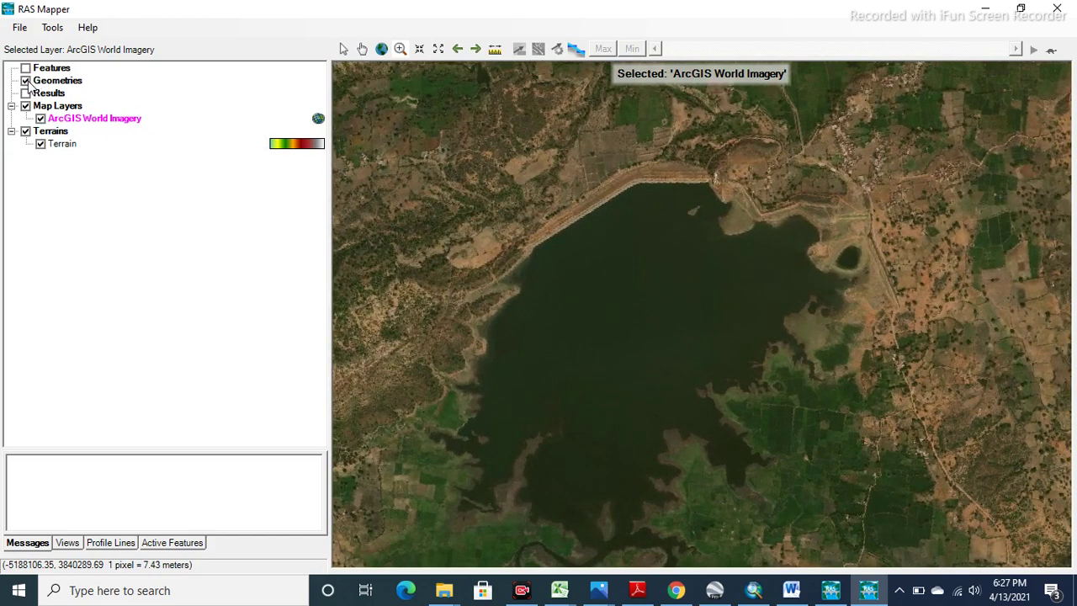
right_click(50, 82)
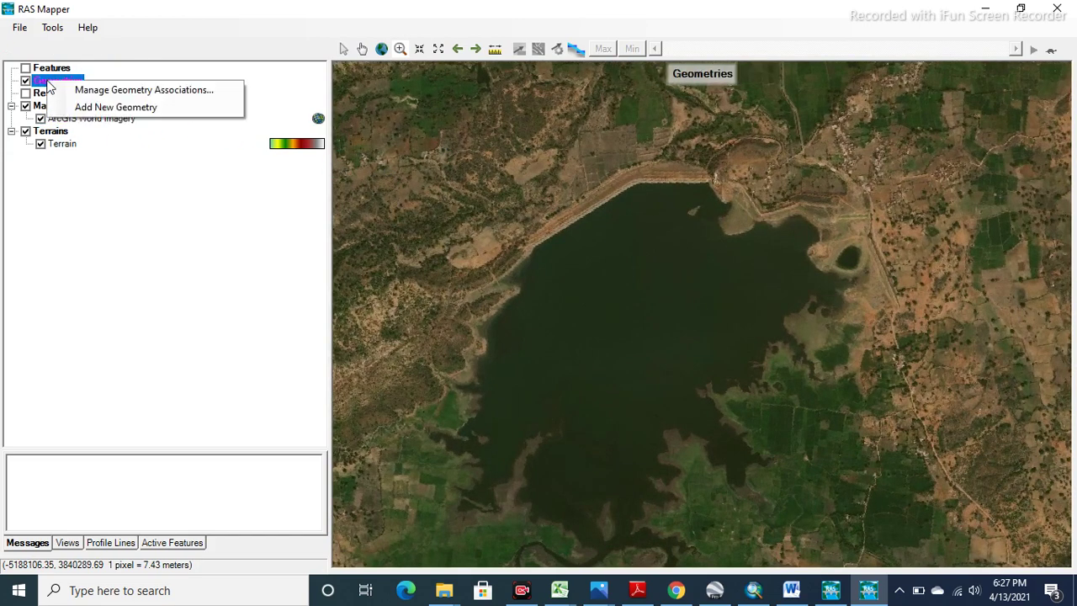
left_click(124, 104)
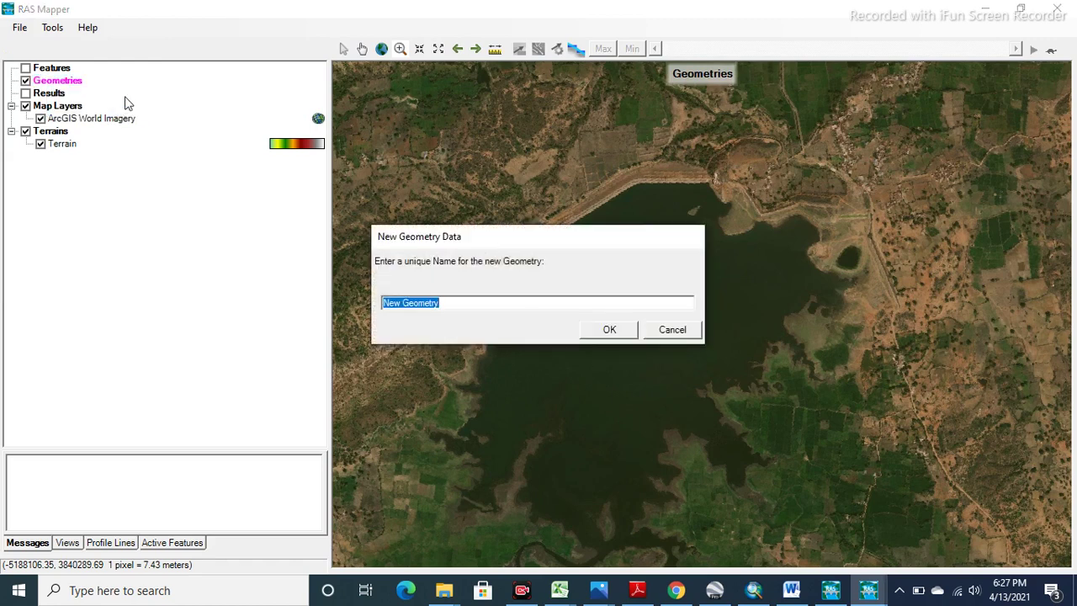
key("BackSpace")
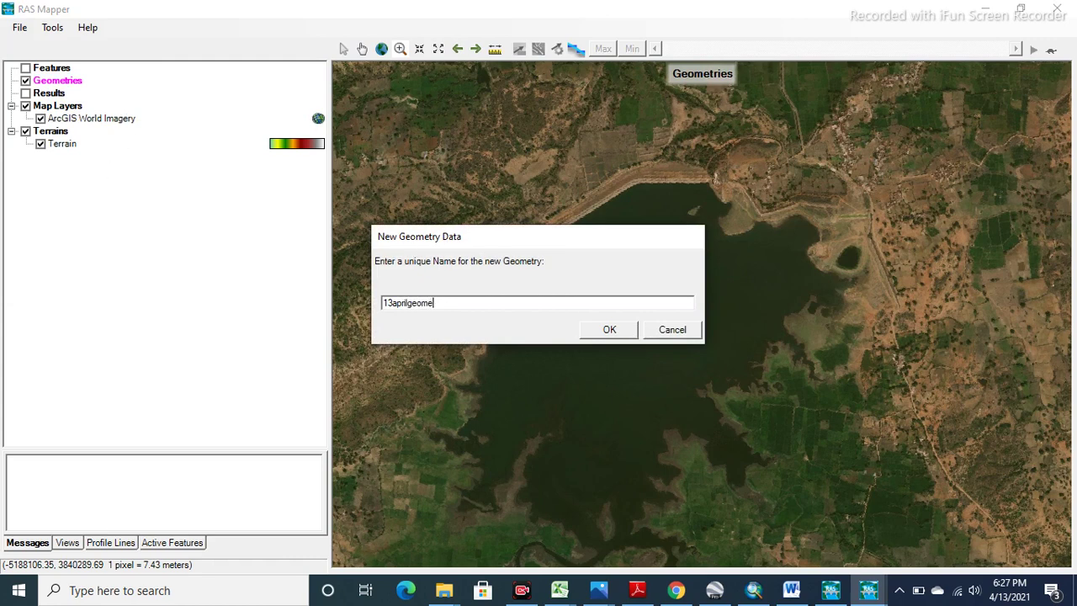
left_click(615, 331)
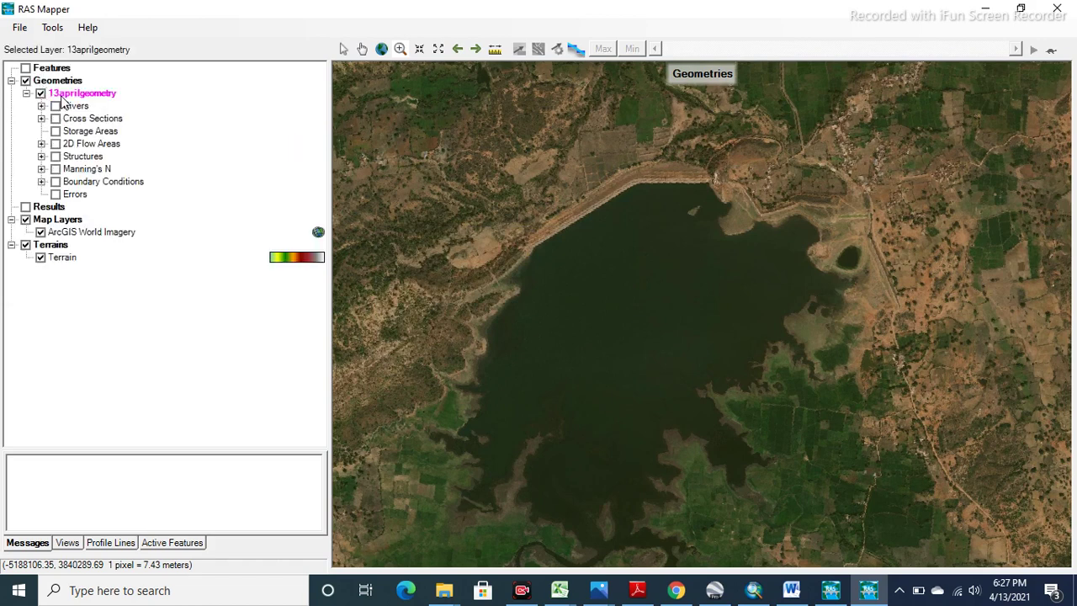
Step: Turn on the 2D Flow Areas and Perimeters layers of 13aprilgeometry and start editing the Perimeters geometry
left_click(56, 144)
double_click(70, 146)
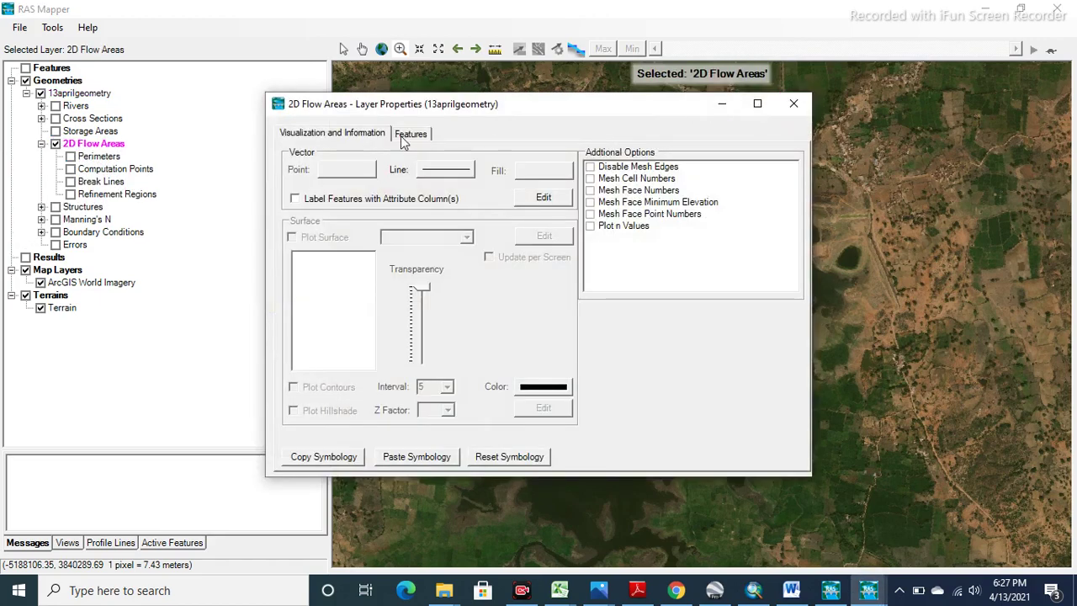
left_click(794, 104)
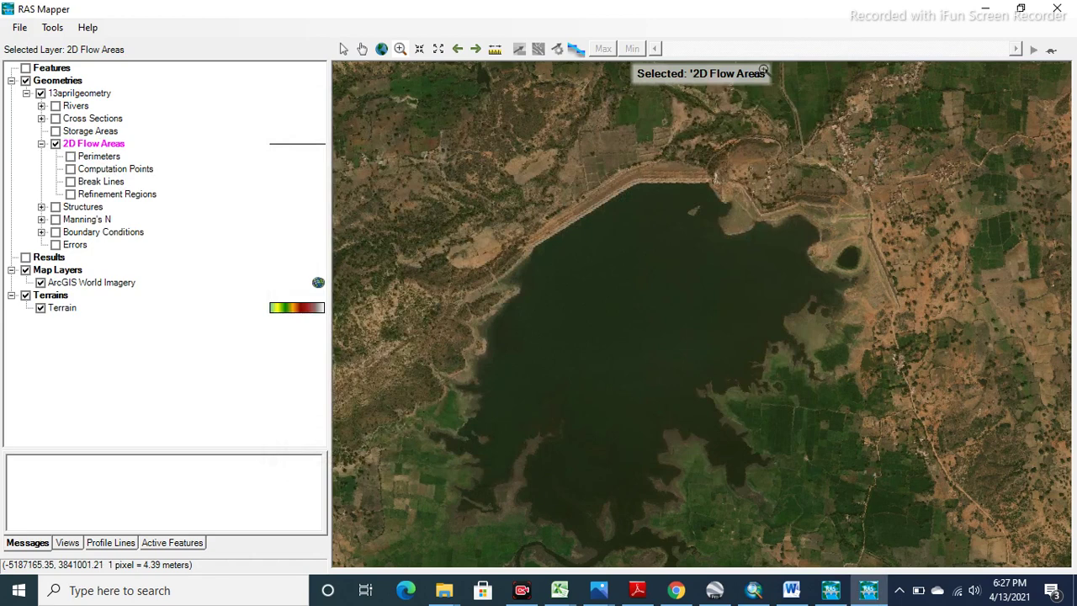
left_click(71, 157)
left_click(90, 157)
right_click(90, 157)
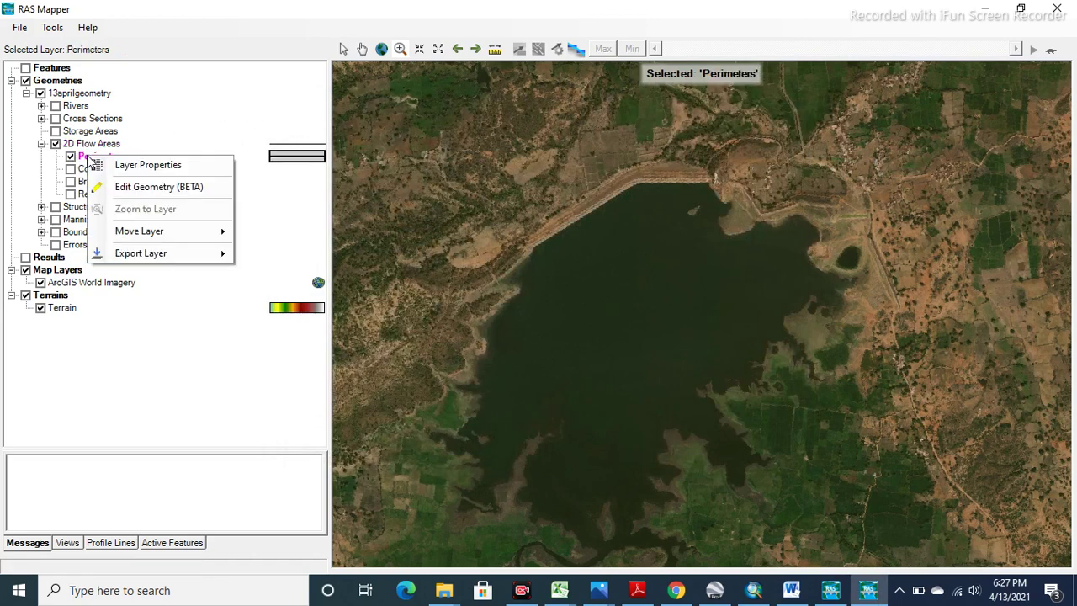
left_click(160, 187)
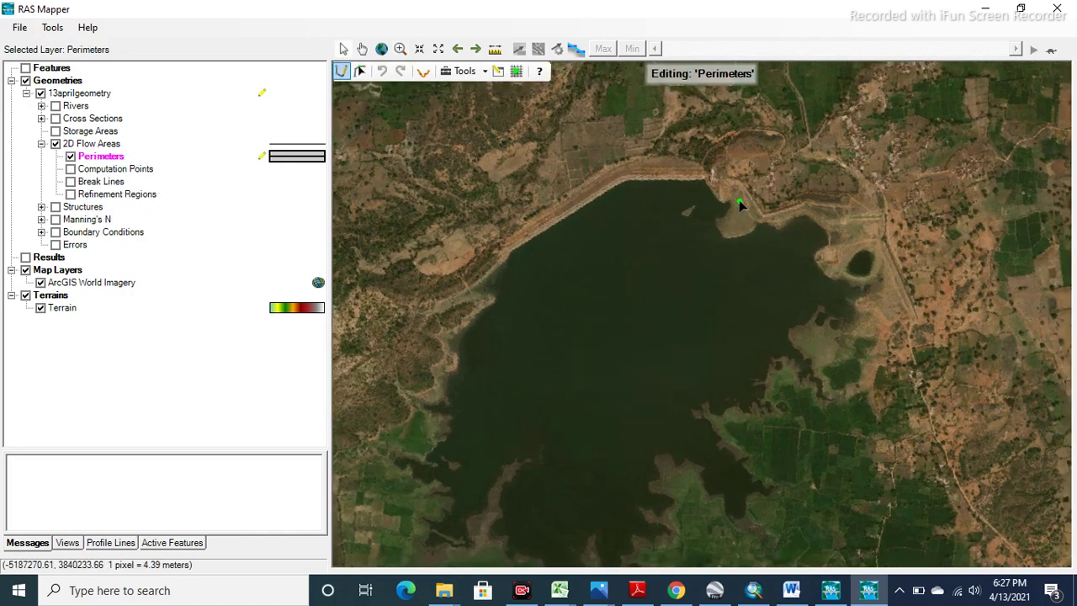
Step: Examine the reservoir, its dam and the surrounding downstream area on the imagery for the extent of the 2D flow area
left_click(699, 196)
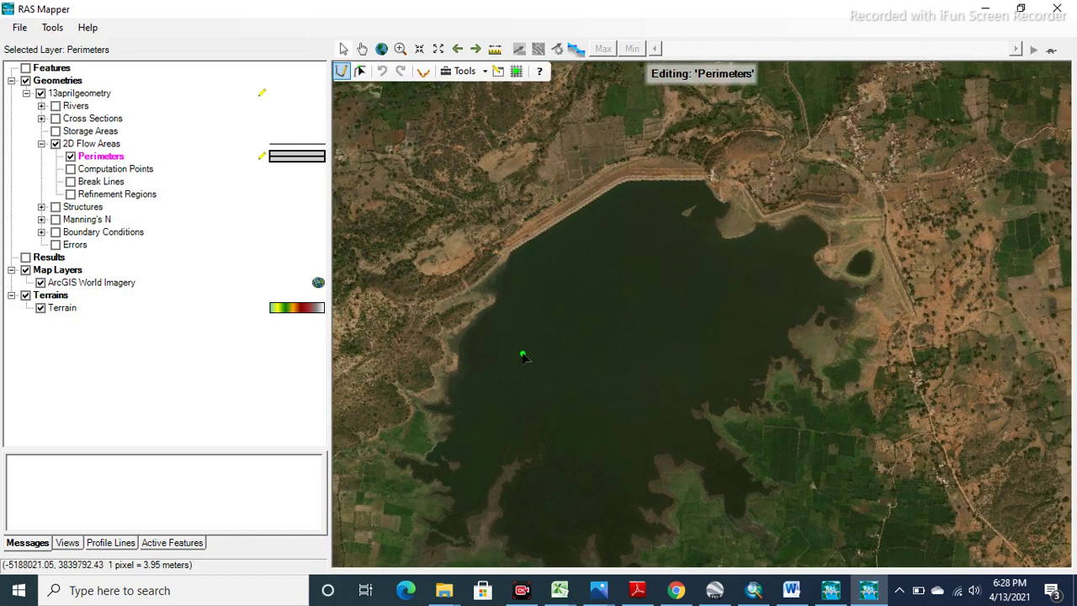
scroll(625, 179, "down", 3)
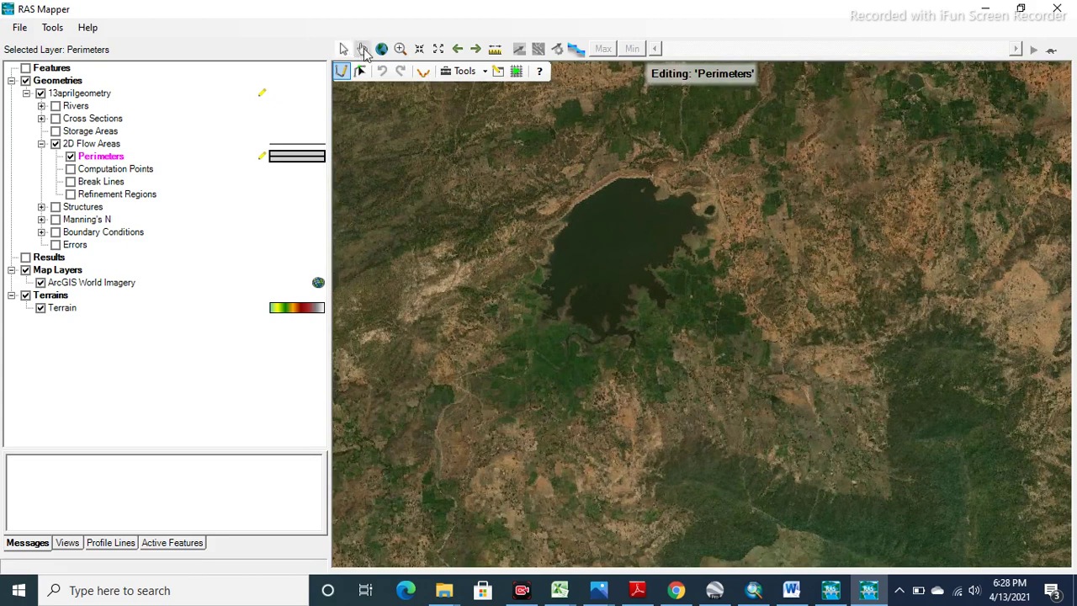
left_click(363, 50)
left_click_drag(582, 178, 806, 431)
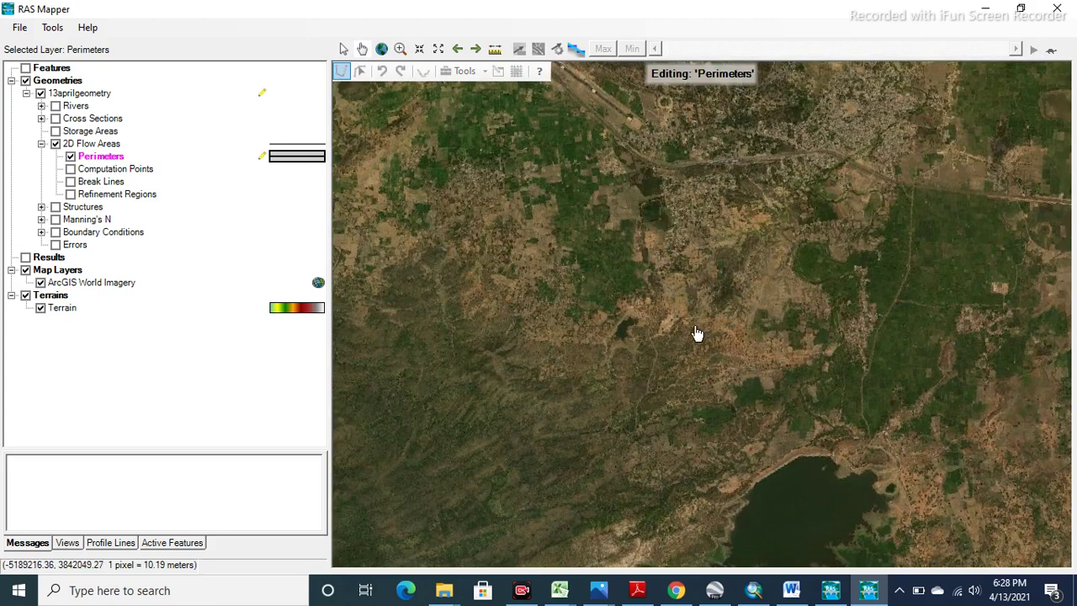
scroll(697, 333, "down", 1)
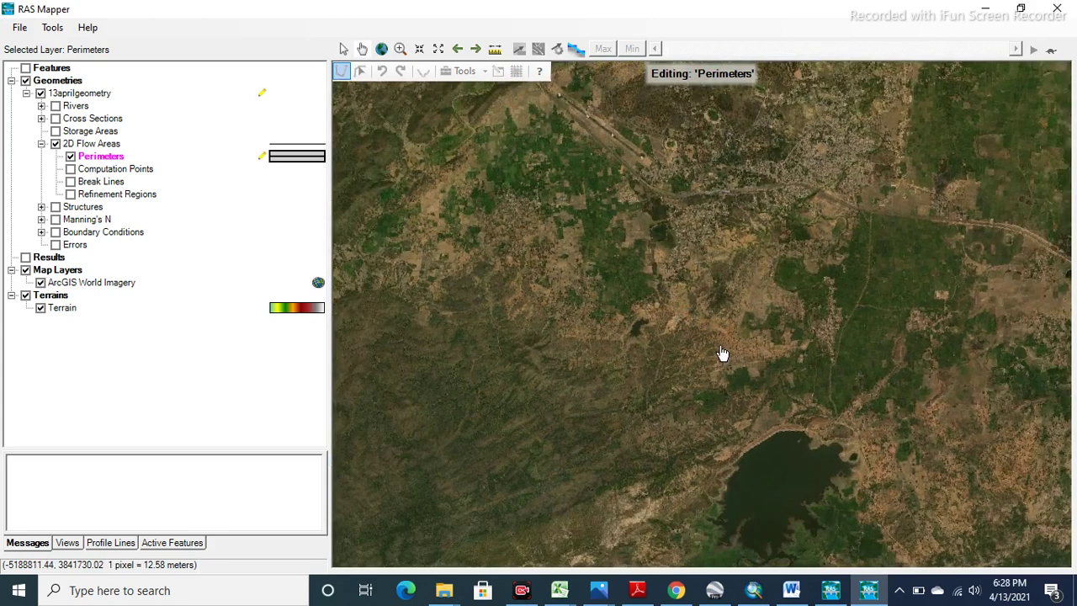
left_click_drag(559, 320, 593, 341)
left_click_drag(695, 414, 608, 176)
scroll(689, 235, "up", 1)
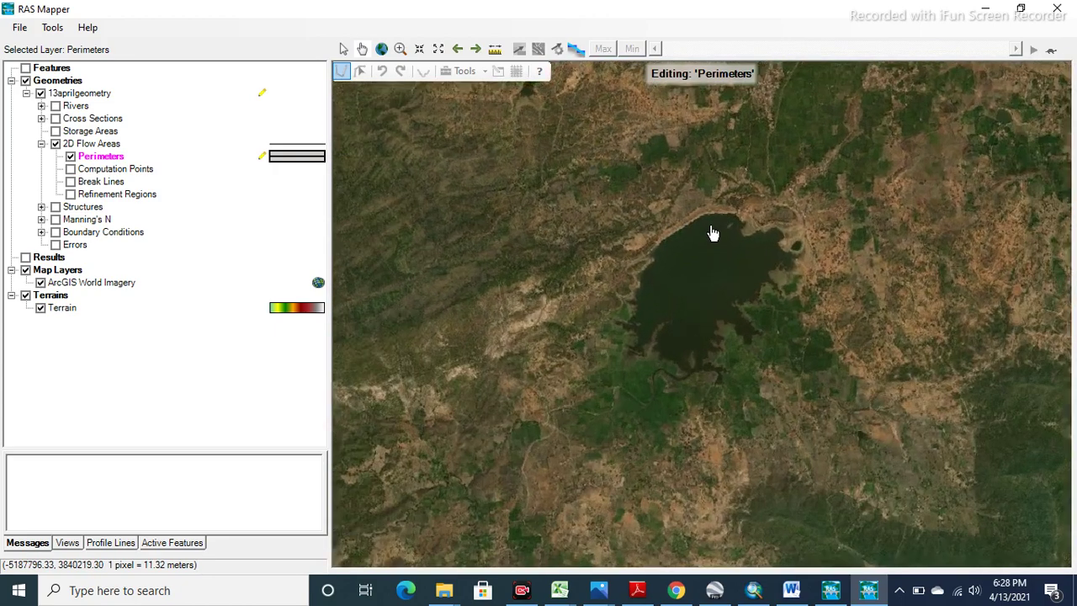
scroll(711, 240, "up", 3)
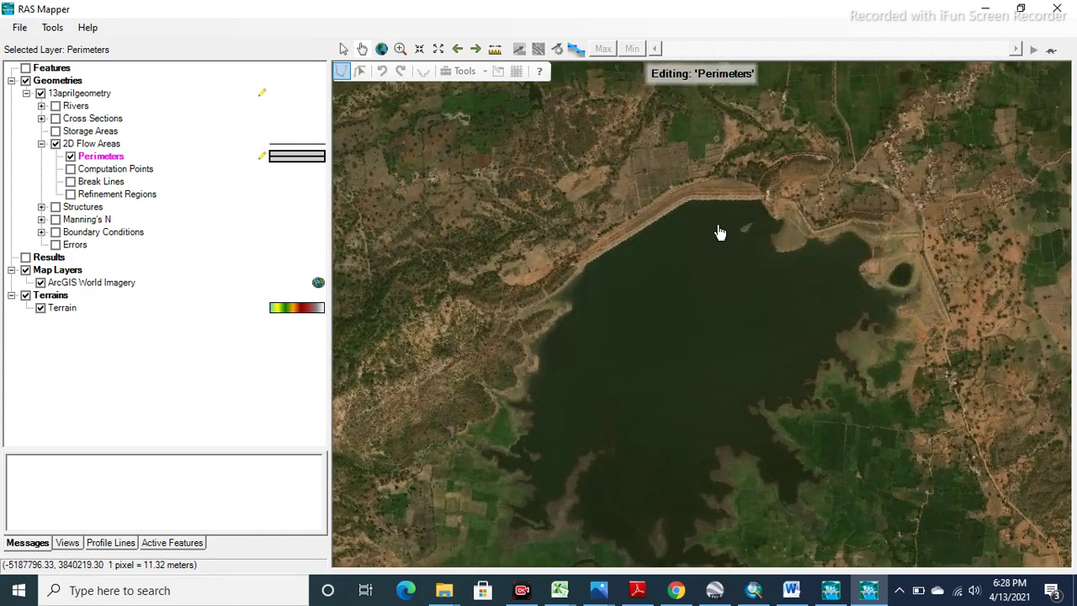
scroll(735, 225, "up", 2)
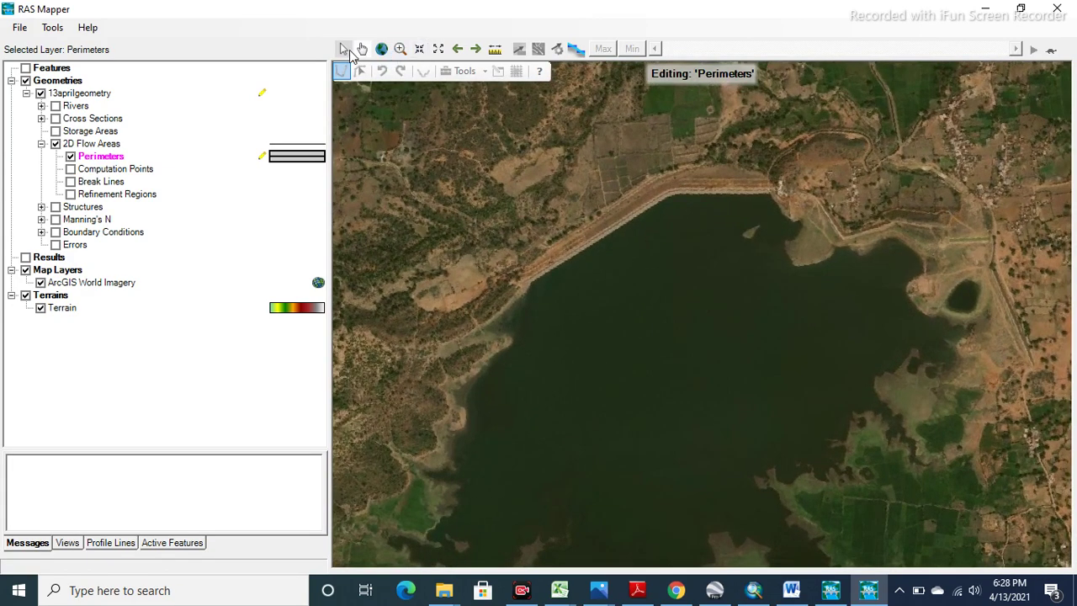
Step: Draw the 2D flow area perimeter from the dam's east end along the dam, then northwest past the small pond
double_click(769, 193)
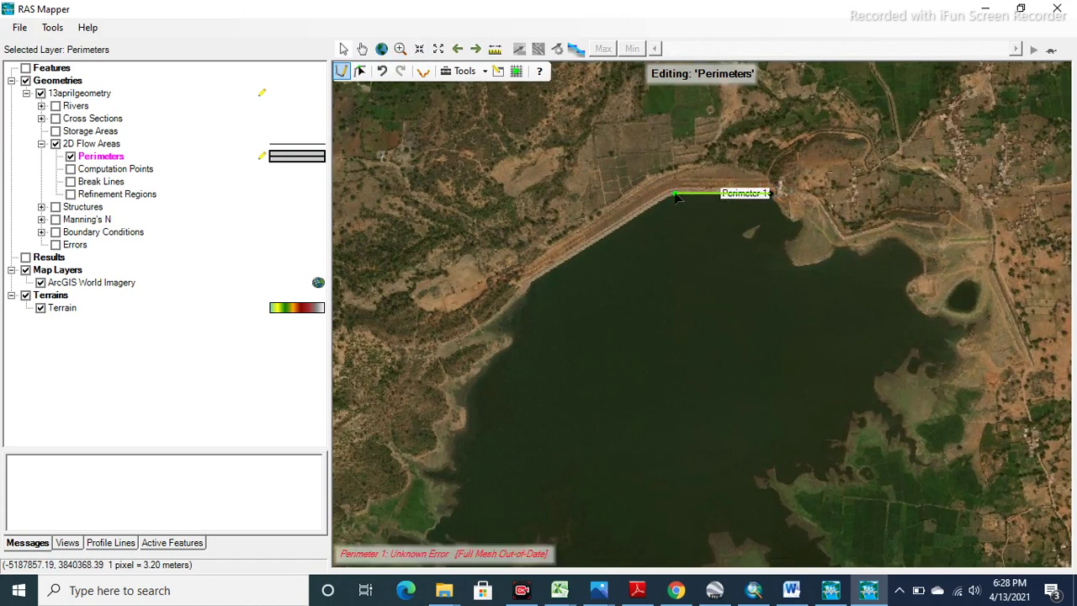
left_click(676, 196)
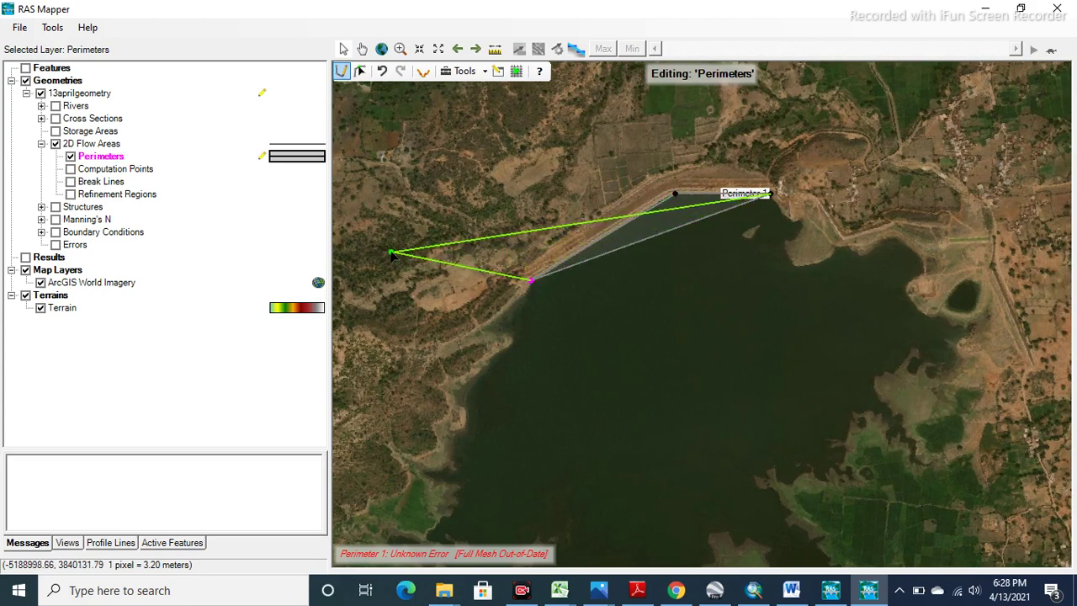
scroll(375, 252, "down", 1)
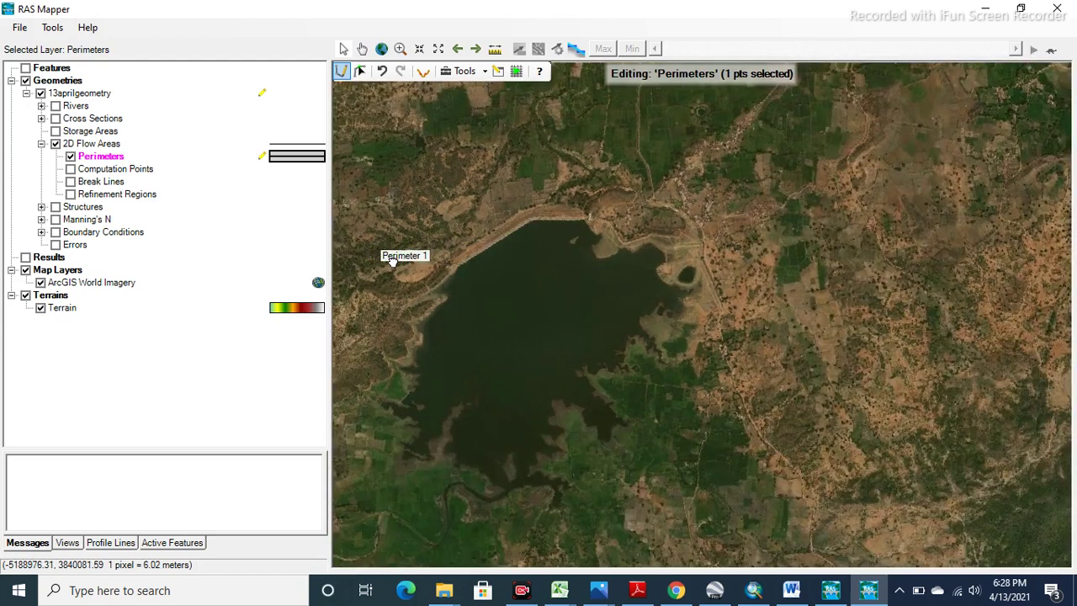
left_click_drag(375, 250, 685, 431)
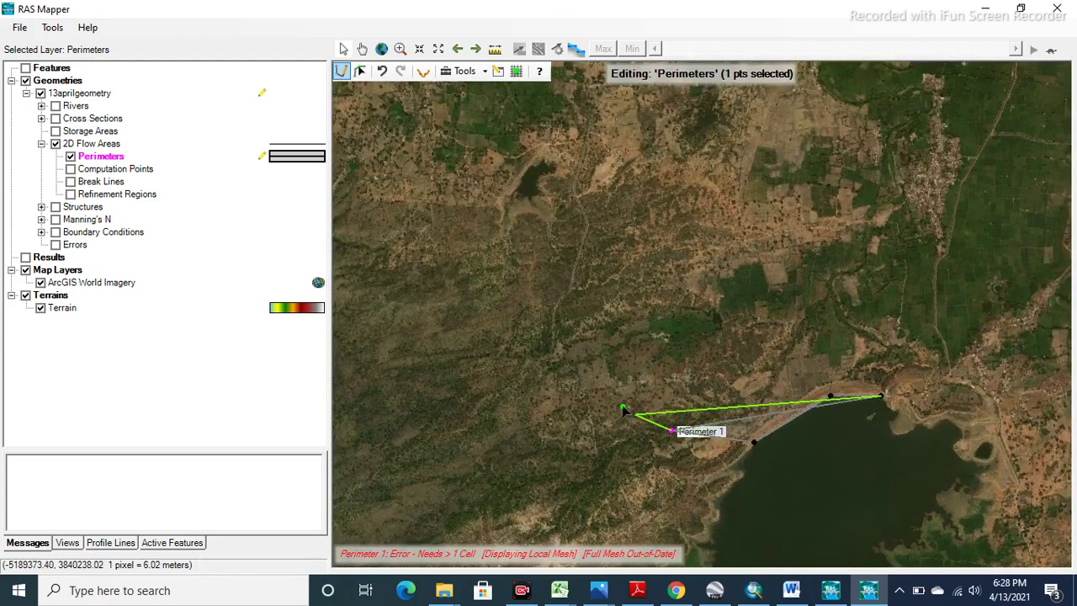
left_click(576, 393)
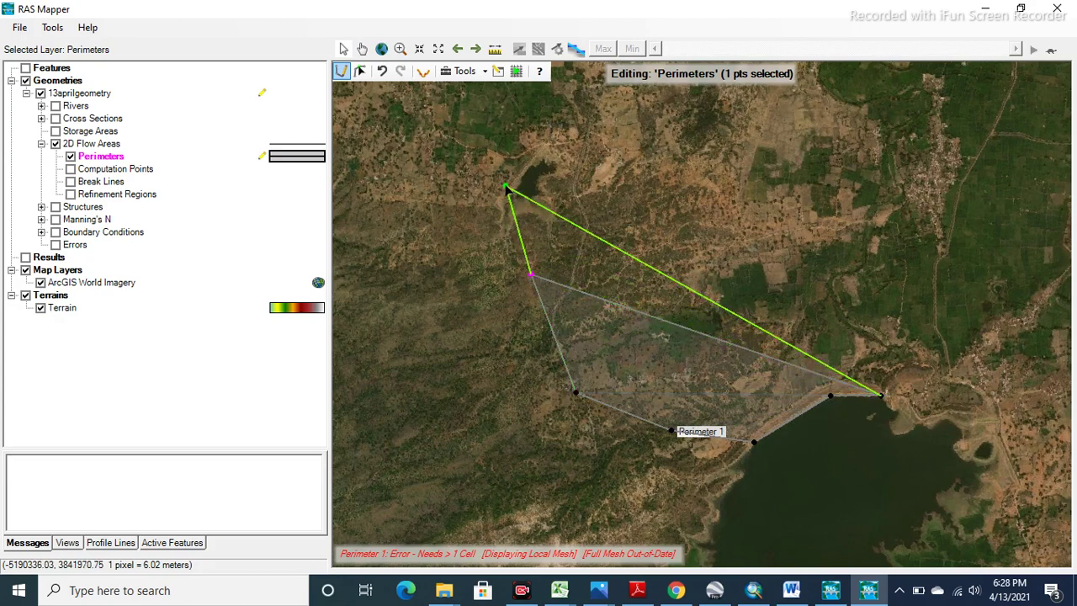
scroll(500, 161, "down", 1)
scroll(500, 161, "down", 1)
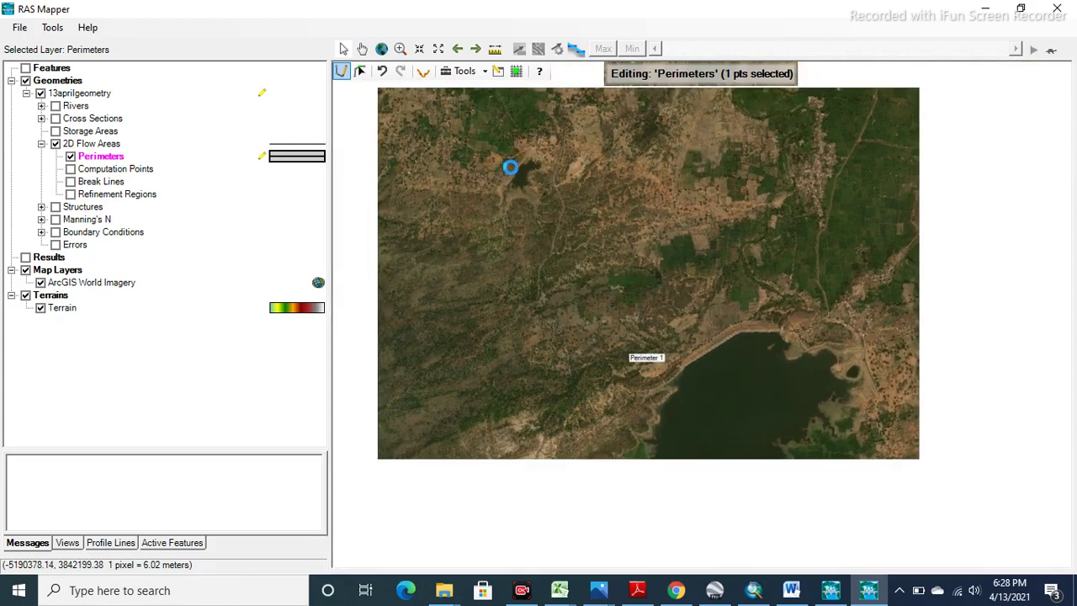
left_click_drag(512, 171, 553, 368)
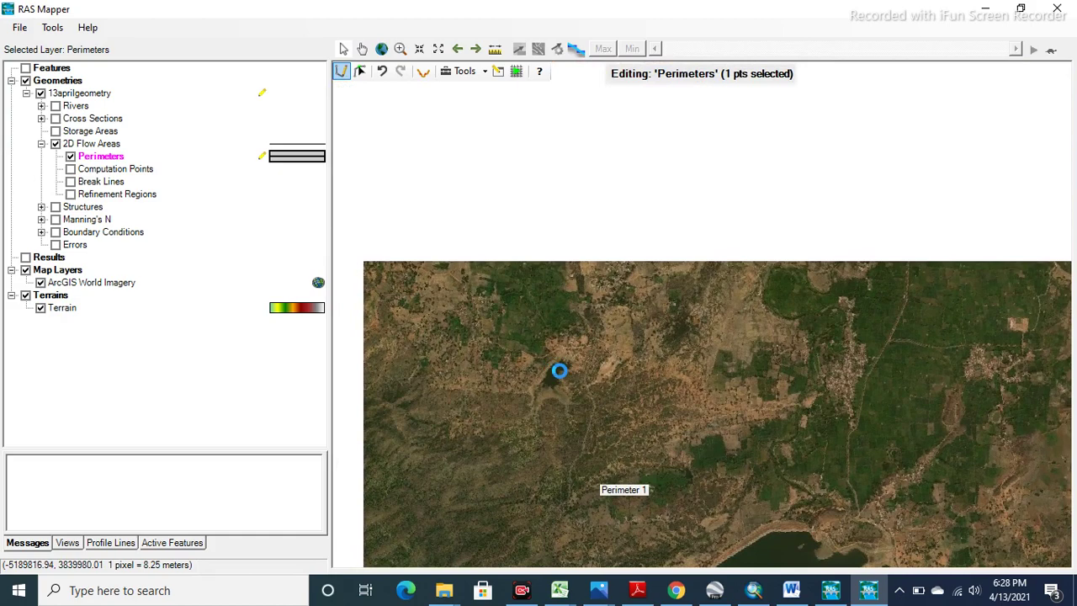
left_click(521, 339)
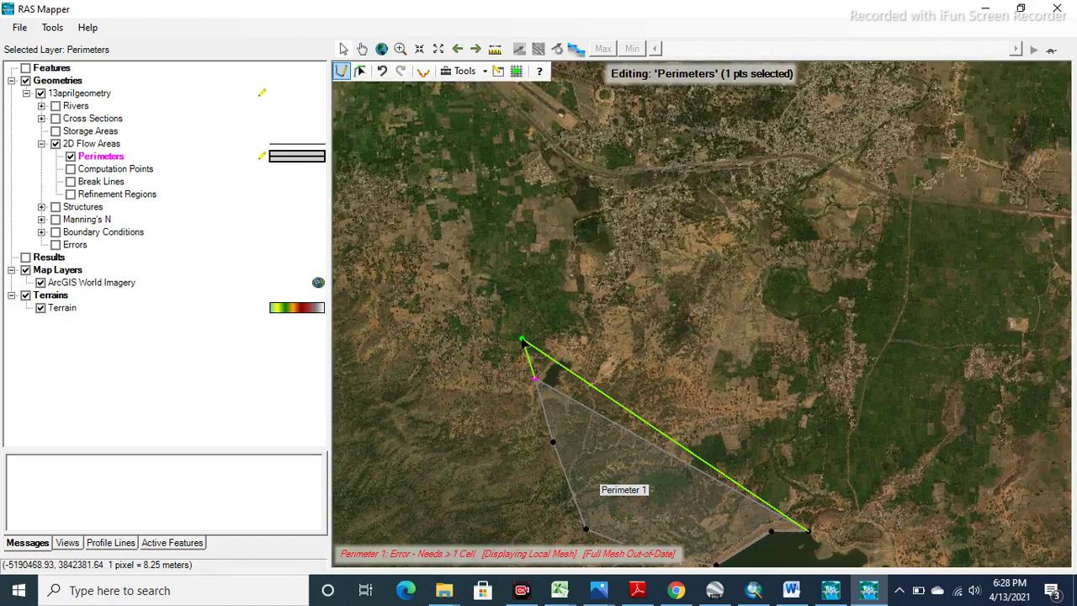
Step: Try to complete Perimeter 1 in the fields north of the small pond, and undo the closing points
double_click(530, 252)
left_click(602, 331)
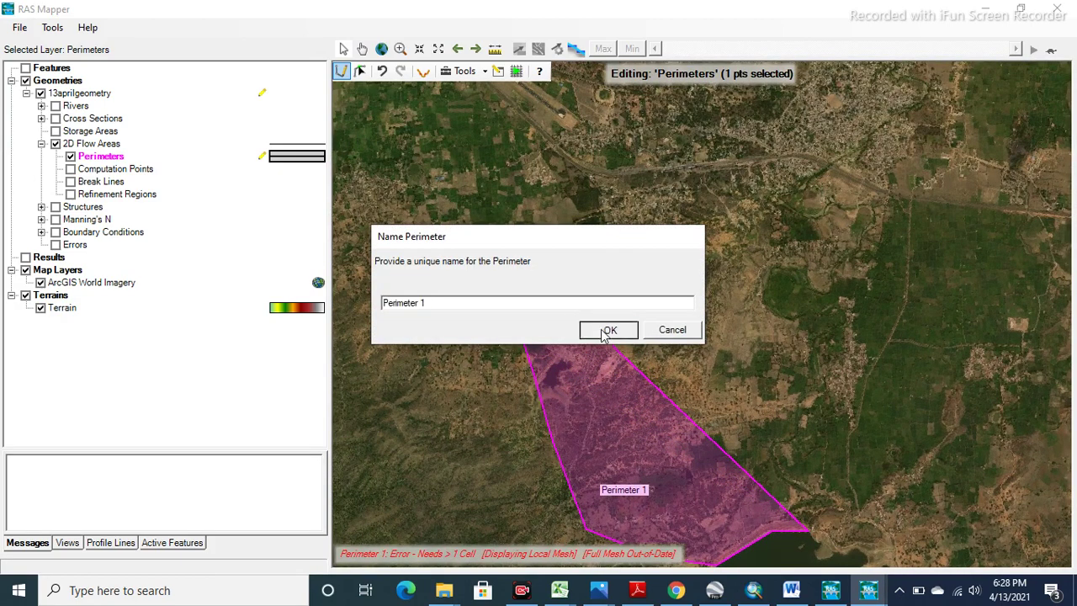
left_click(382, 71)
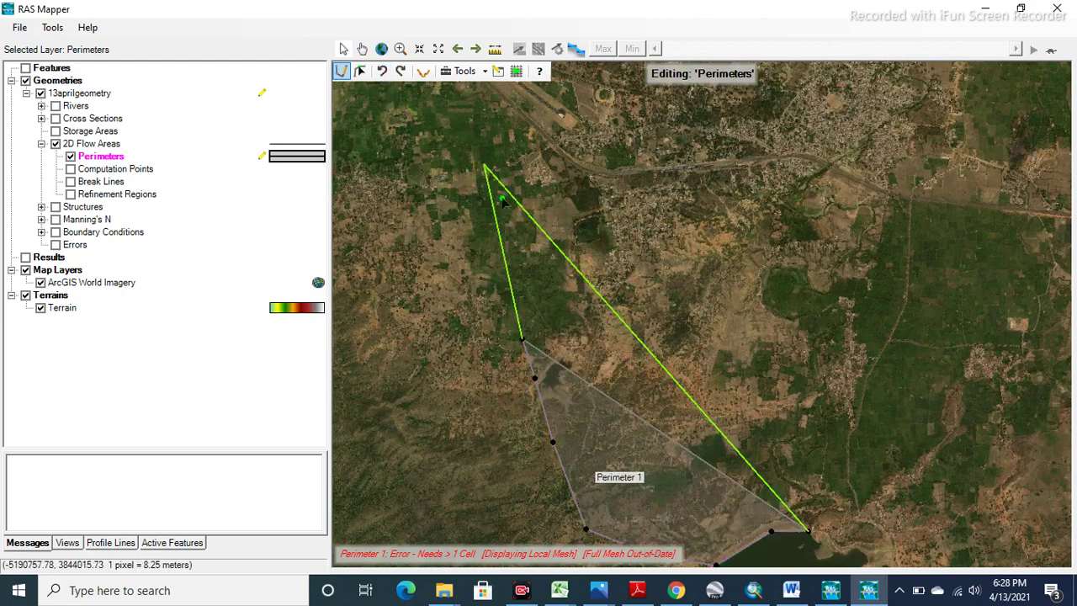
left_click(509, 244)
double_click(517, 158)
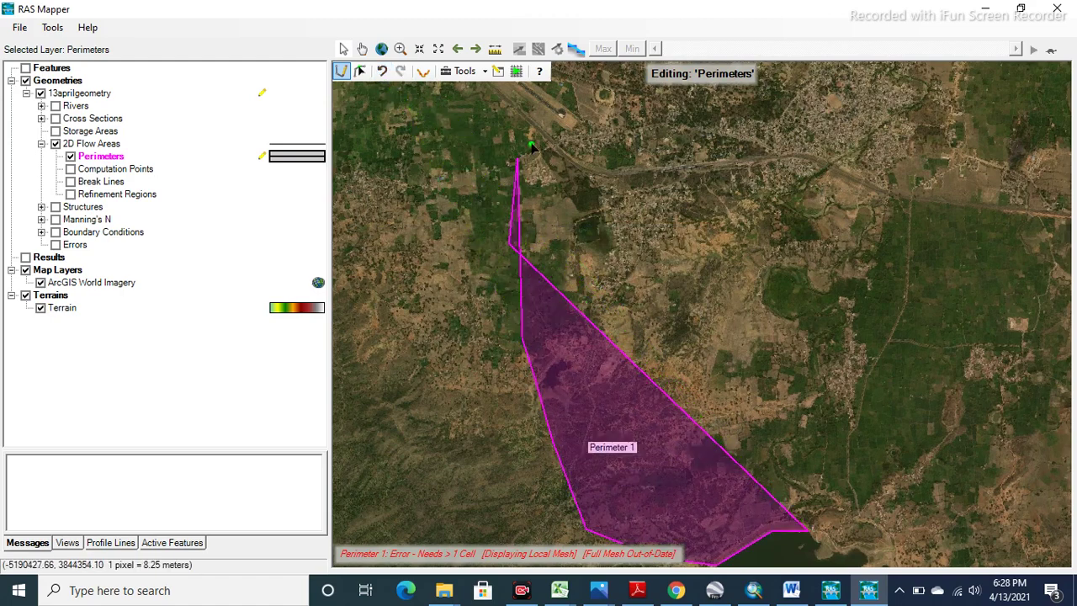
left_click(382, 70)
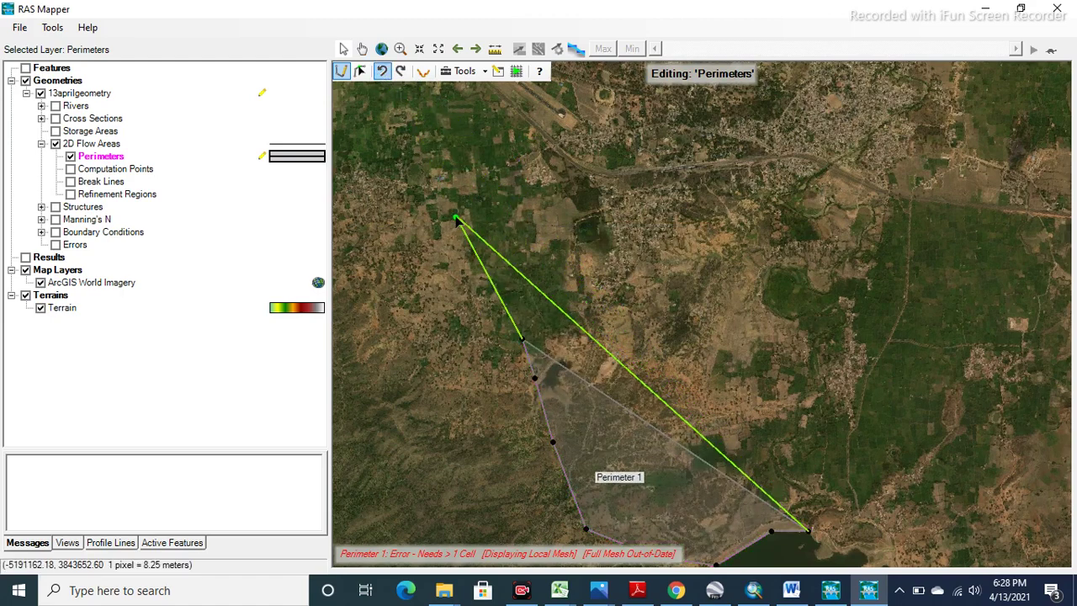
left_click(536, 266)
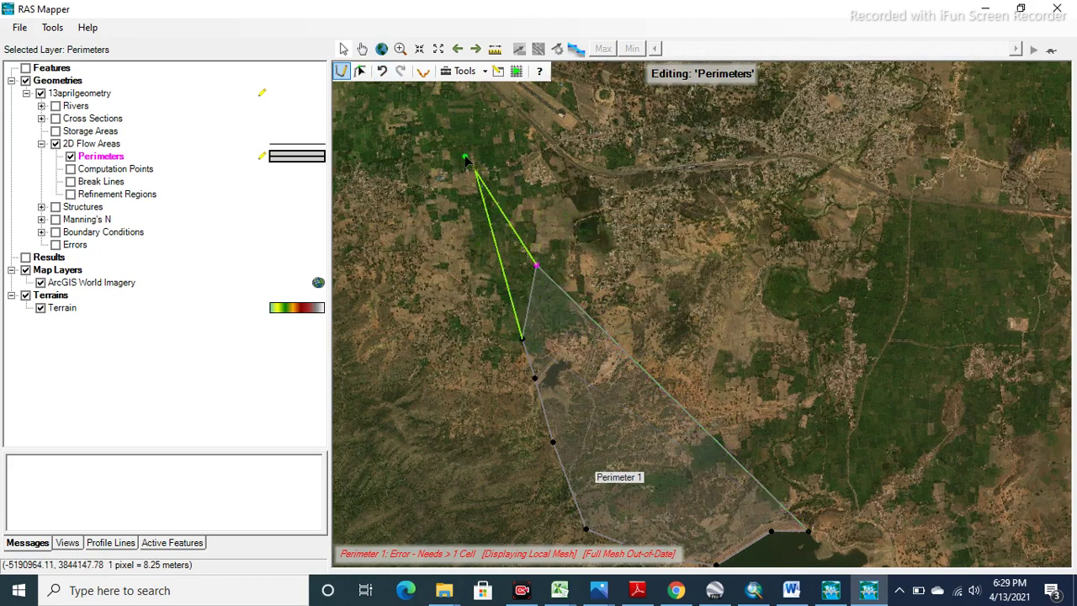
left_click(519, 176)
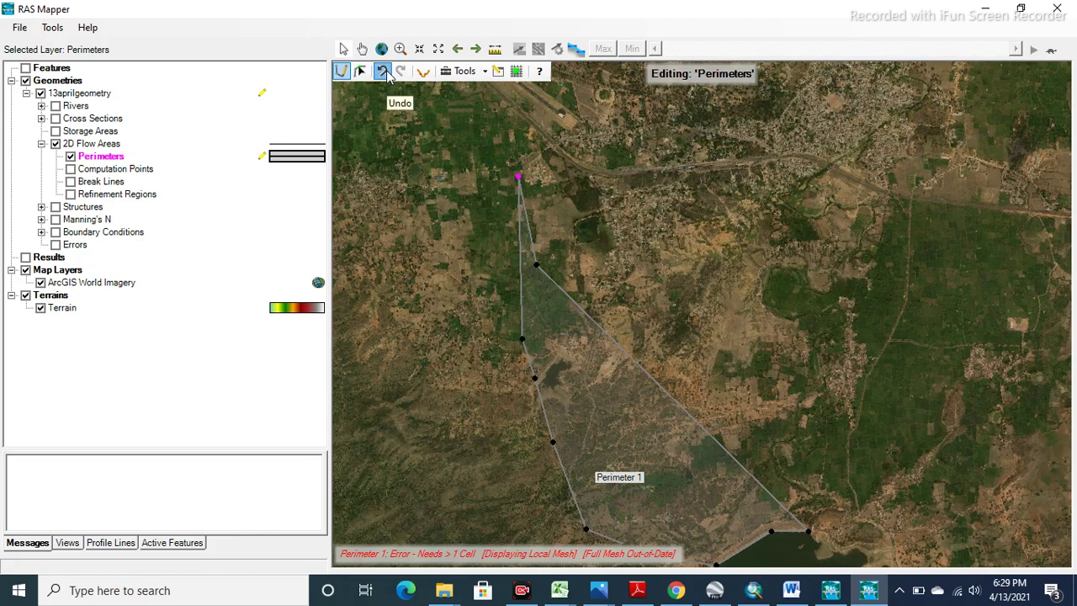
left_click(384, 73)
left_click(383, 72)
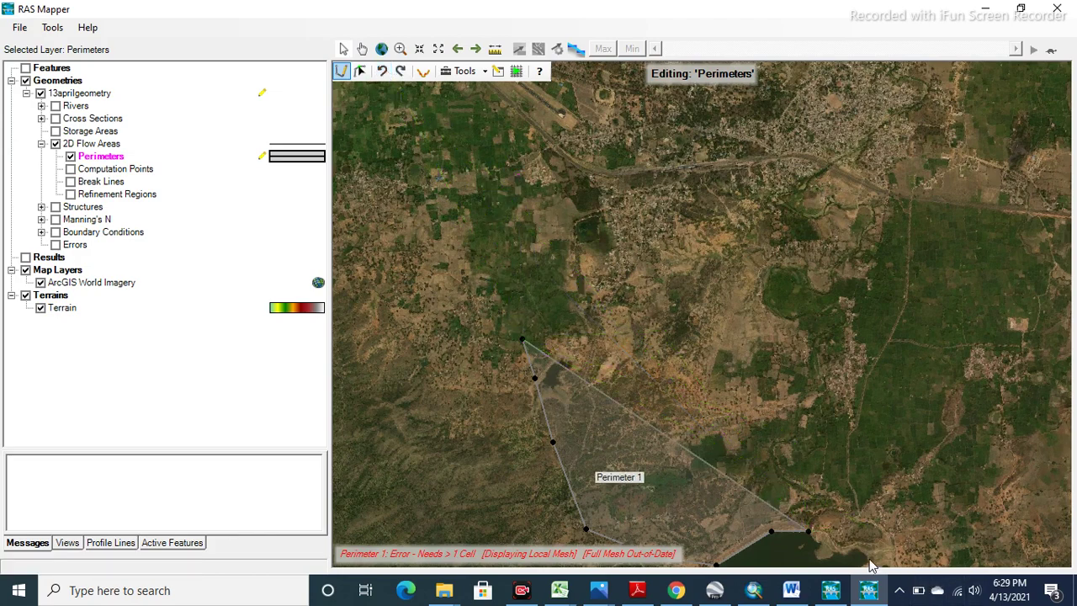
Step: Extend Perimeter 1 northward from the small pond along the west side of the valley to its northwest corner
scroll(589, 446, "down", 3)
left_click(568, 371)
left_click(570, 337)
left_click(574, 311)
left_click(576, 278)
left_click(576, 237)
left_click(585, 199)
left_click(587, 155)
left_click(604, 117)
Step: Continue Perimeter 1 eastward across the north end of the valley and curve it southeast down the northeastern side
left_click(626, 112)
left_click(659, 112)
left_click(692, 114)
left_click(738, 123)
left_click(783, 155)
left_click(815, 195)
left_click(832, 218)
left_click(853, 262)
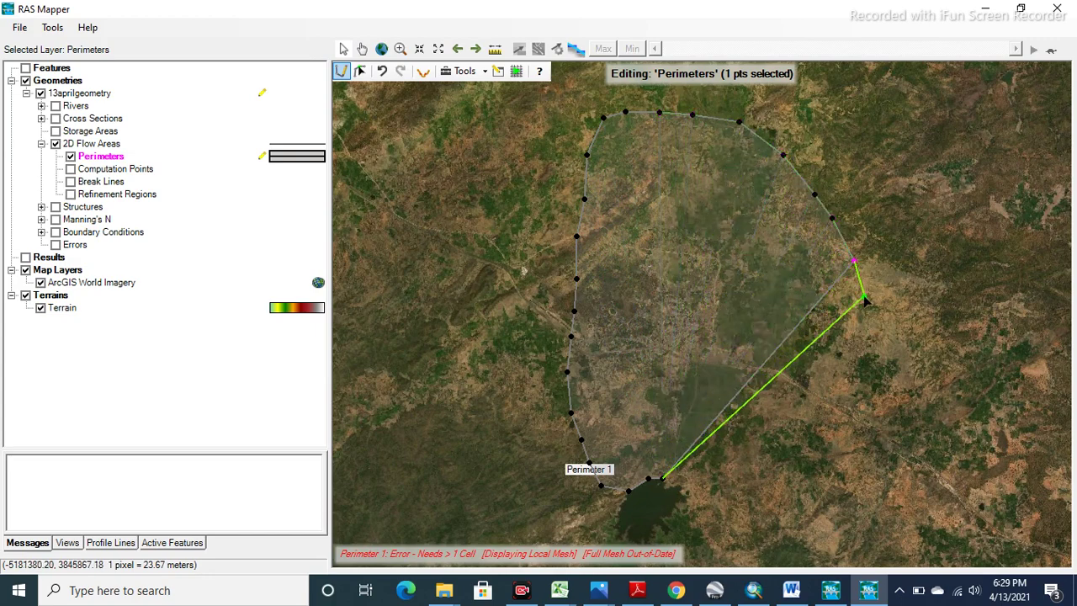
Step: Close the 2D flow area down its southeastern side back to the dam's east end, keeping the name Perimeter 1
left_click(867, 301)
left_click(845, 348)
left_click(797, 404)
left_click(744, 441)
left_click(702, 454)
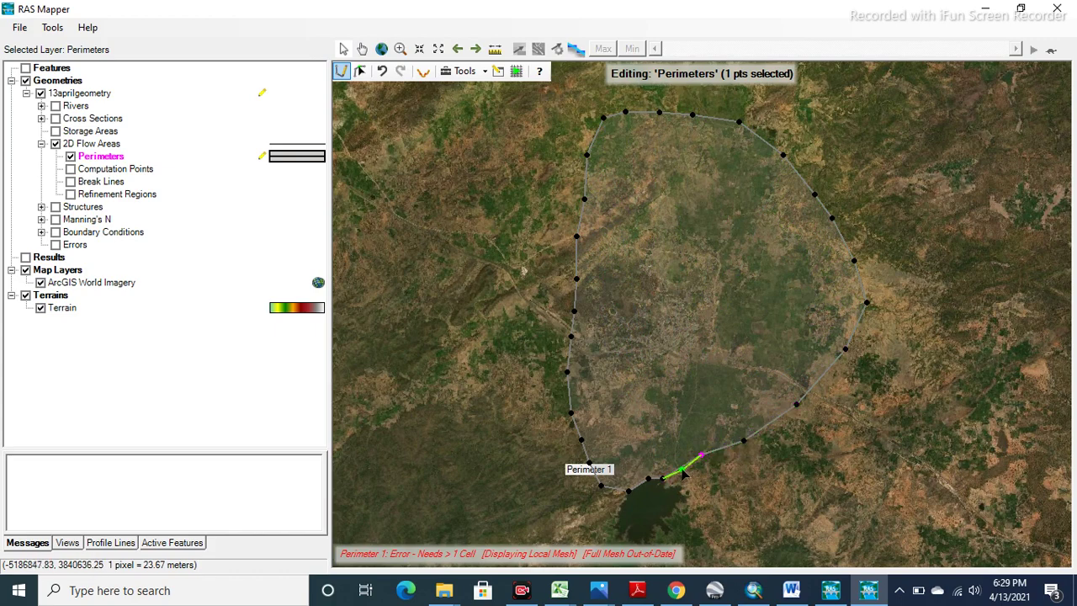
double_click(683, 472)
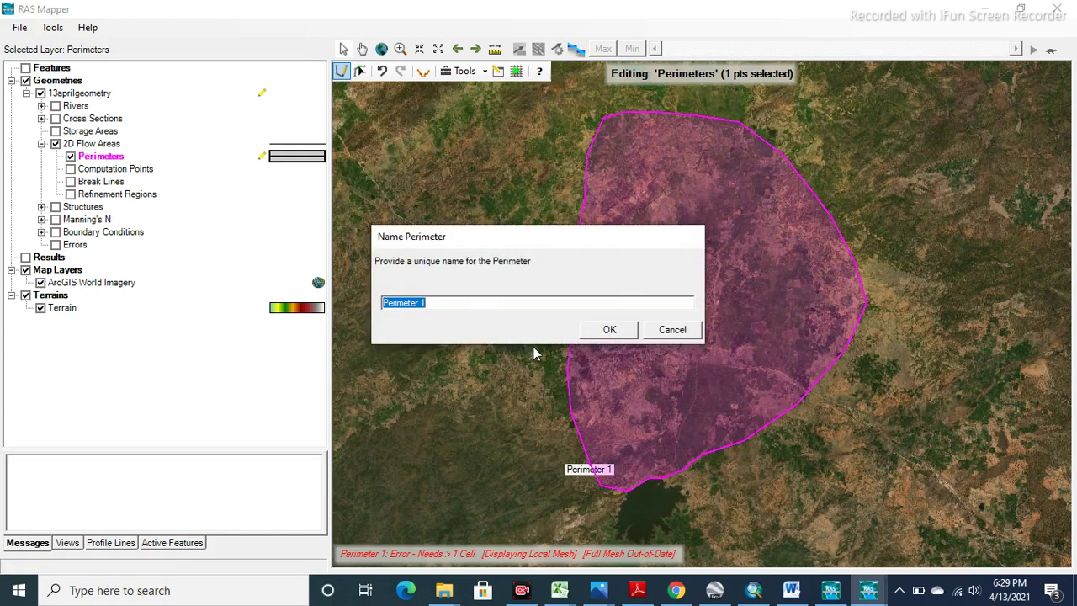
left_click(606, 331)
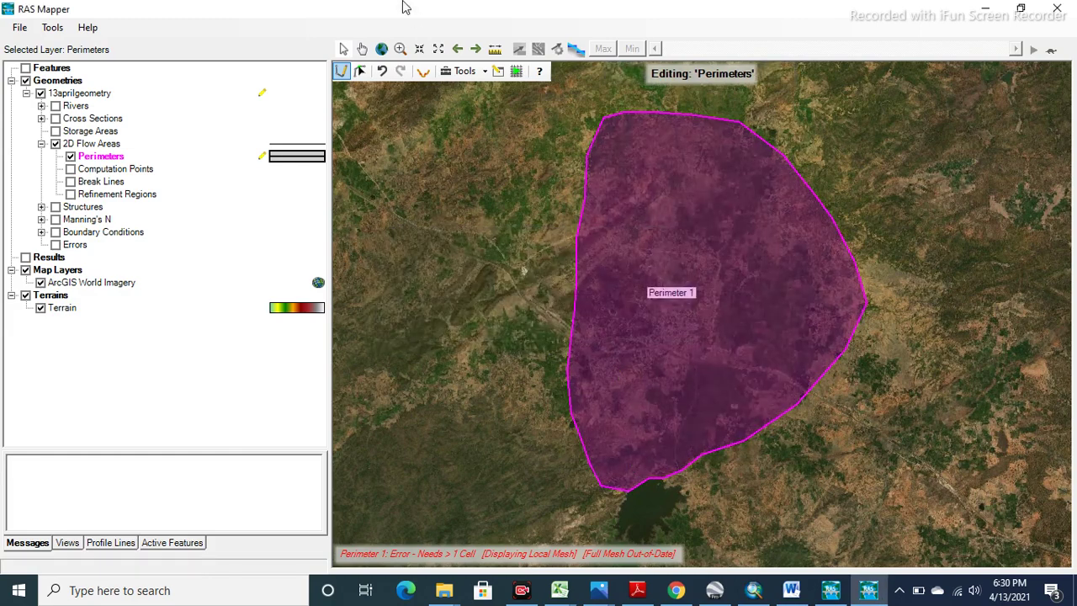
Step: Turn on the Storage Areas layer of 13aprilgeometry and make it the layer being edited, with the reservoir in view
left_click(363, 48)
left_click_drag(577, 440, 541, 187)
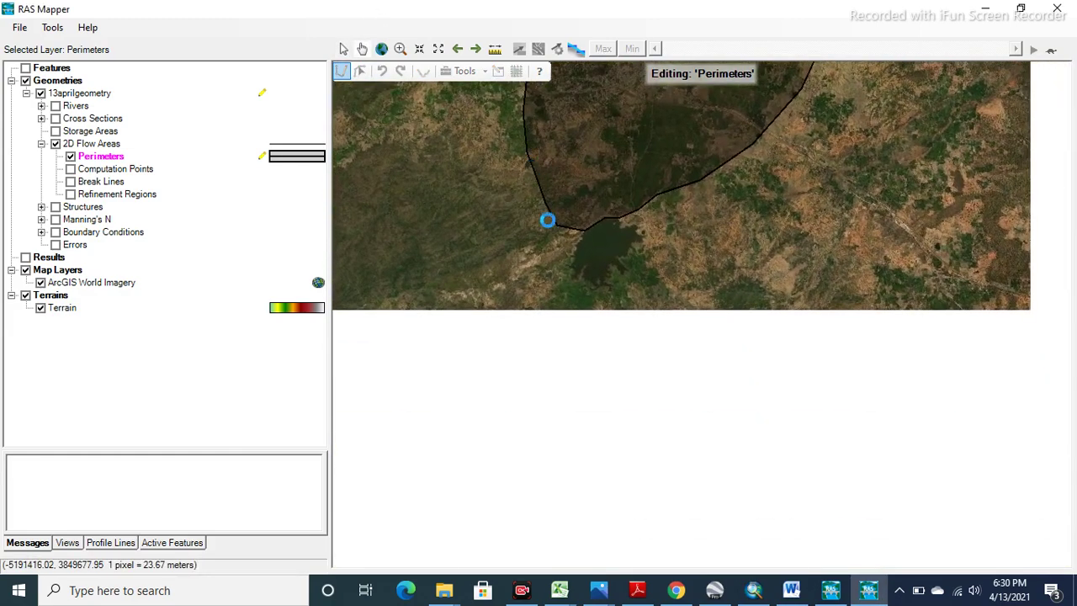
scroll(589, 286, "up", 2)
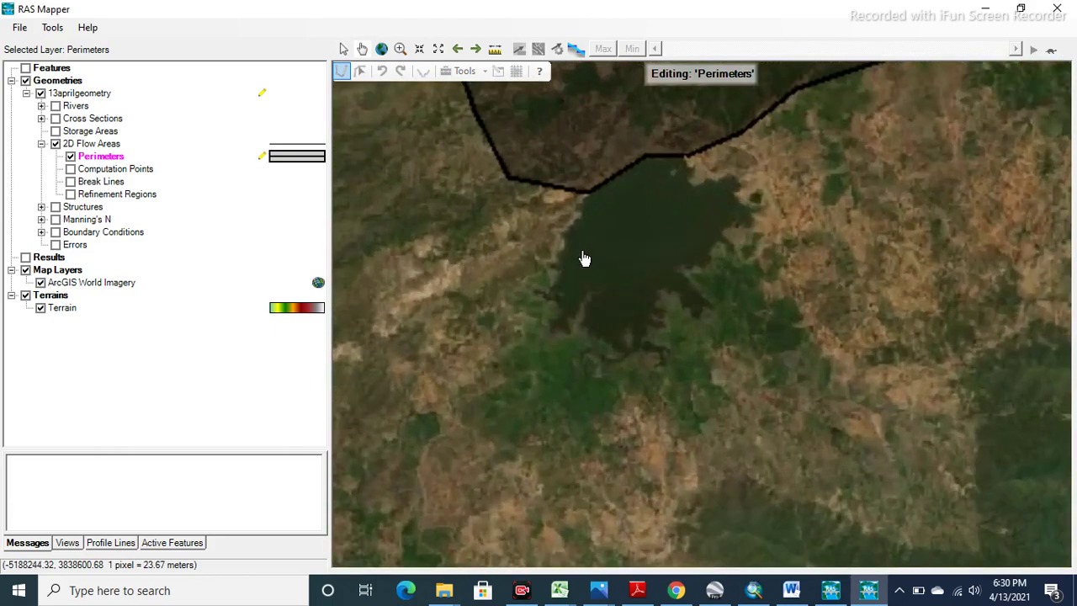
scroll(533, 244, "up", 3)
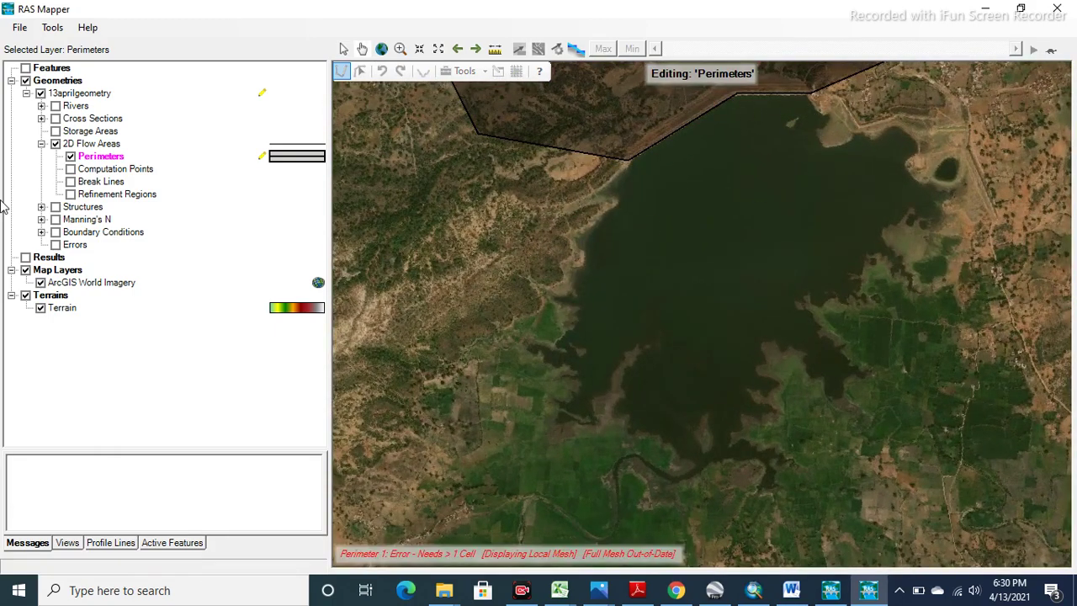
left_click(56, 132)
left_click(88, 131)
right_click(85, 132)
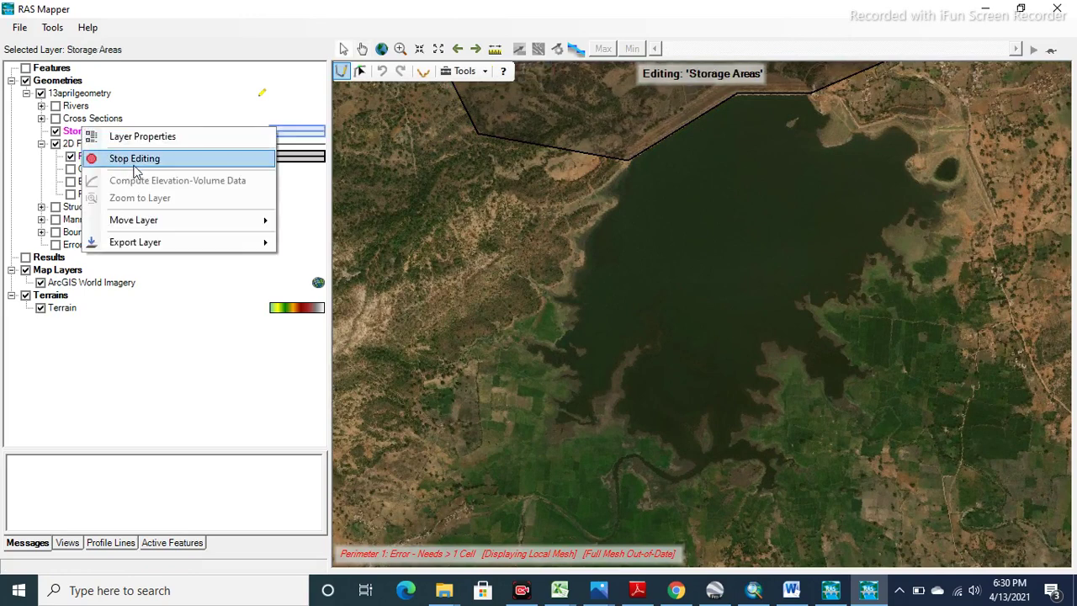
left_click(176, 112)
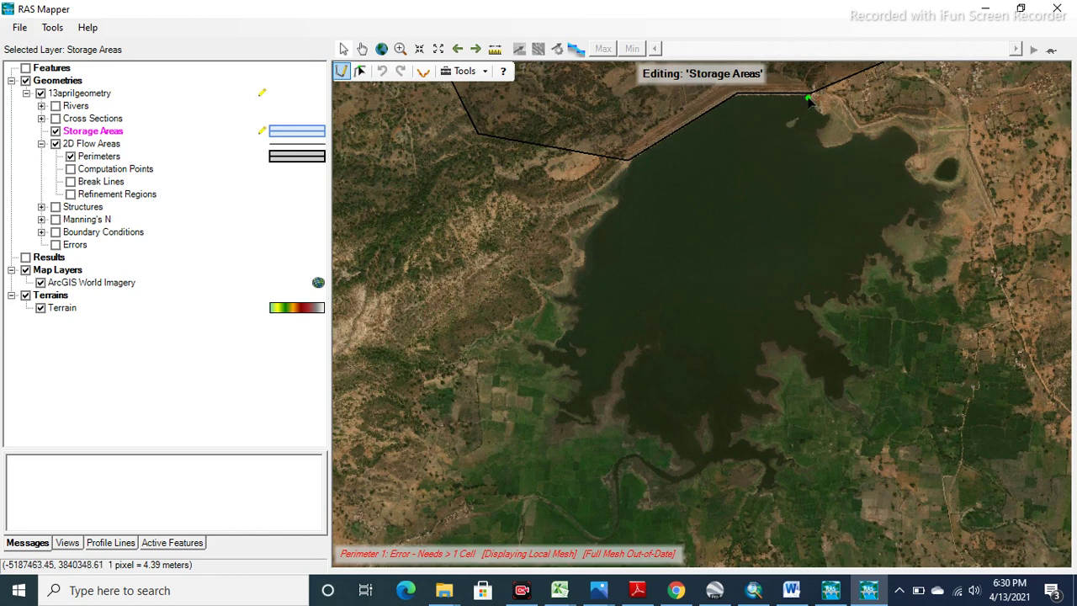
Step: Outline the storage area from the dam's east end along the dam and down the reservoir's western shore to the southwest inlet
double_click(735, 105)
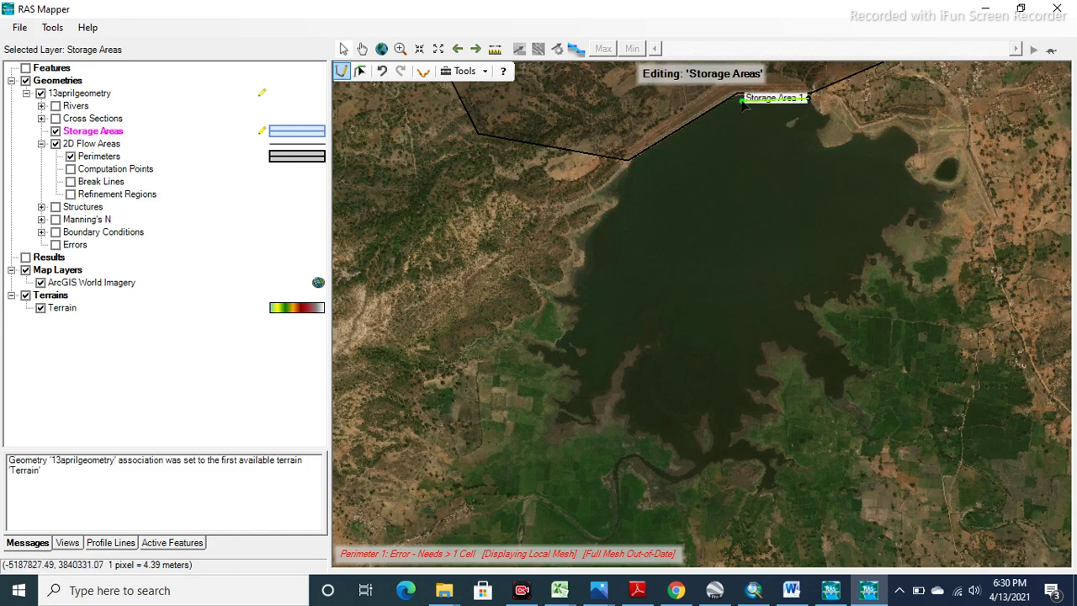
left_click(638, 164)
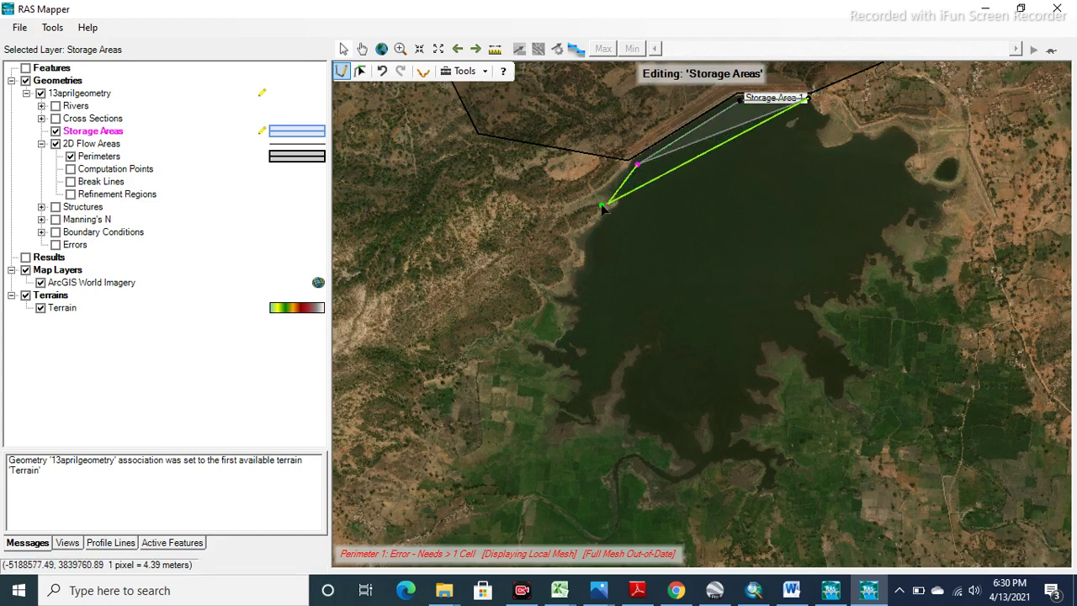
left_click(595, 194)
left_click(618, 203)
left_click(578, 242)
left_click(584, 269)
left_click(568, 300)
left_click(569, 341)
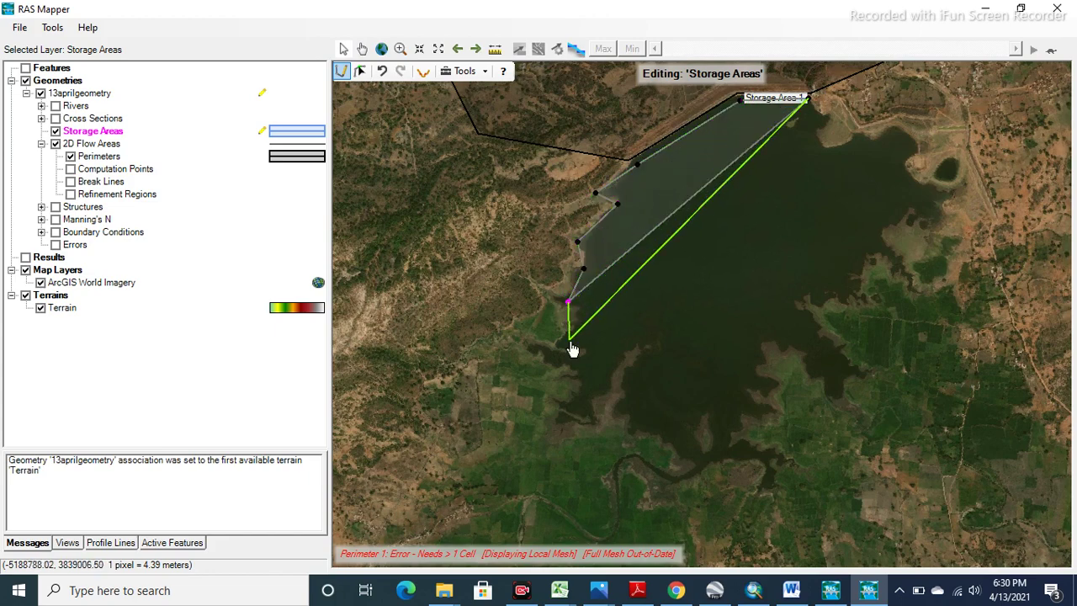
left_click(556, 364)
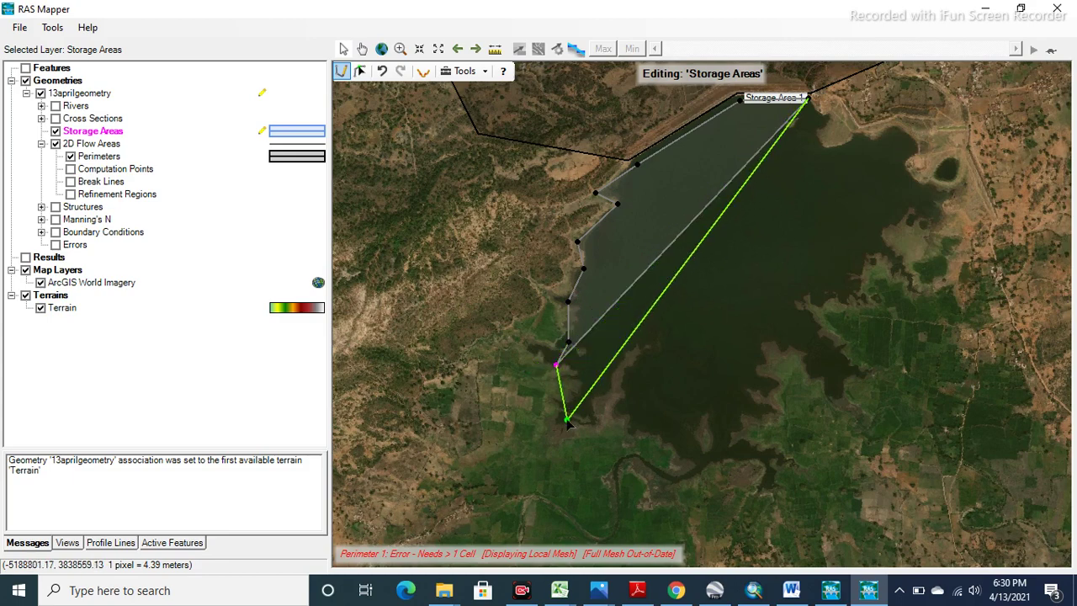
left_click(572, 423)
double_click(603, 429)
left_click(619, 335)
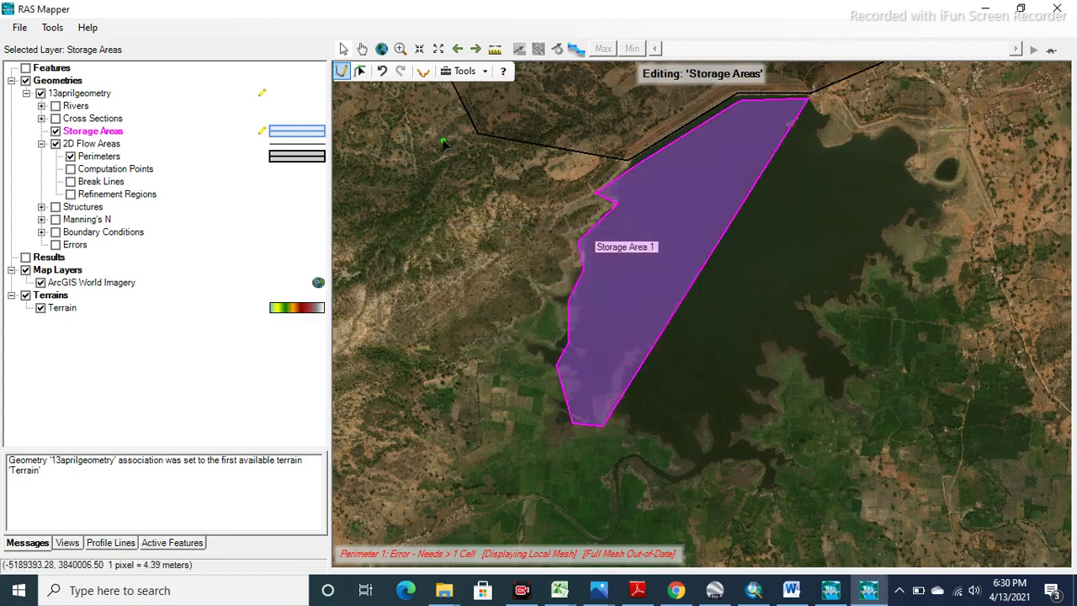
left_click(383, 73)
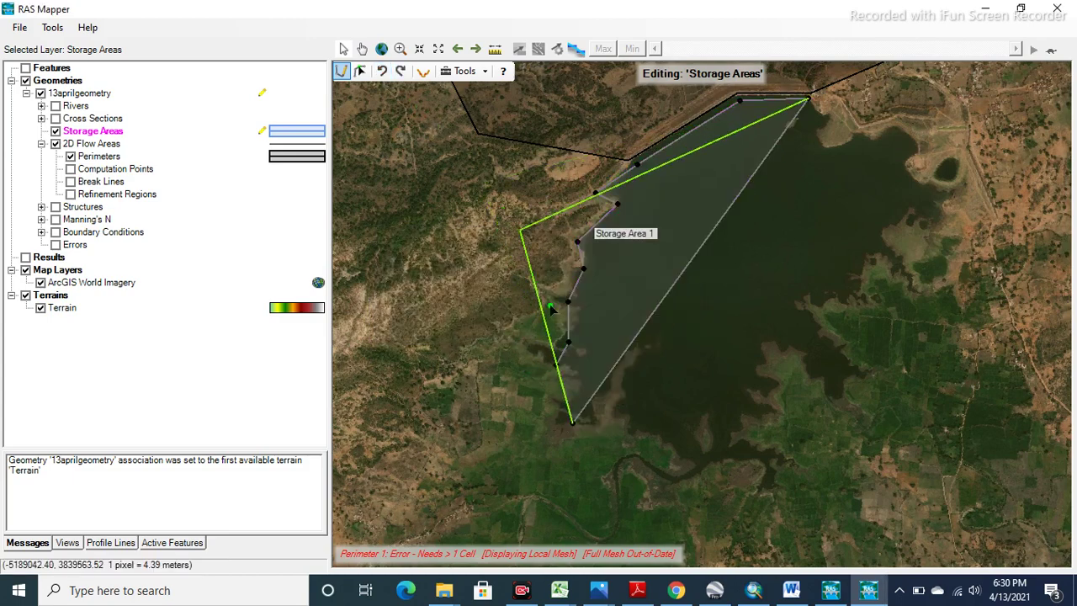
Step: Continue the storage area outline around the southwest inlet and along the reservoir's southern shore to the southeastern inlet
left_click(641, 345)
left_click(624, 404)
left_click(690, 460)
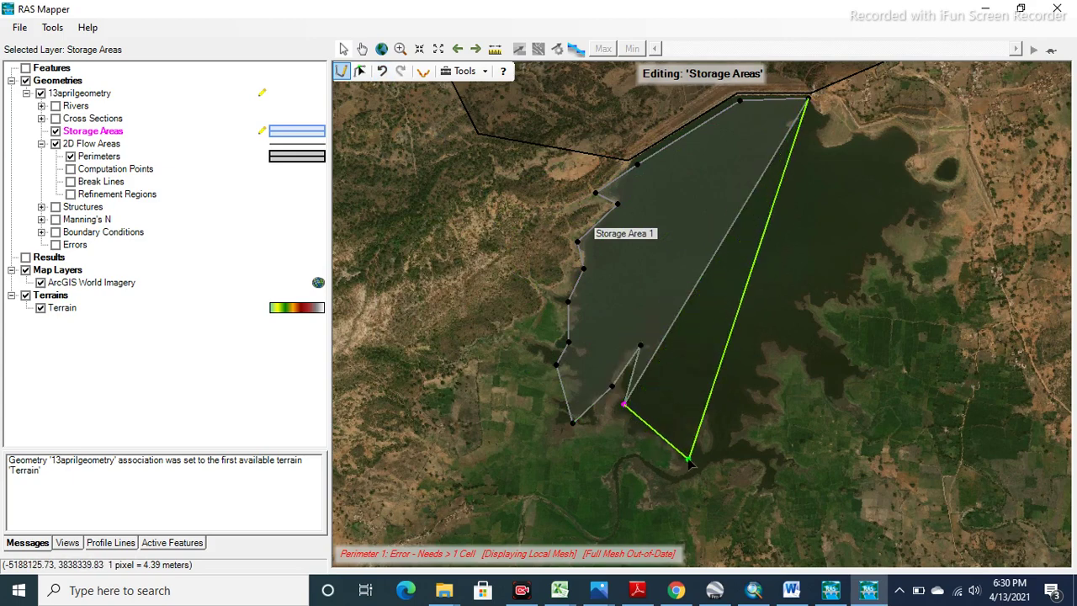
left_click(782, 463)
left_click(741, 428)
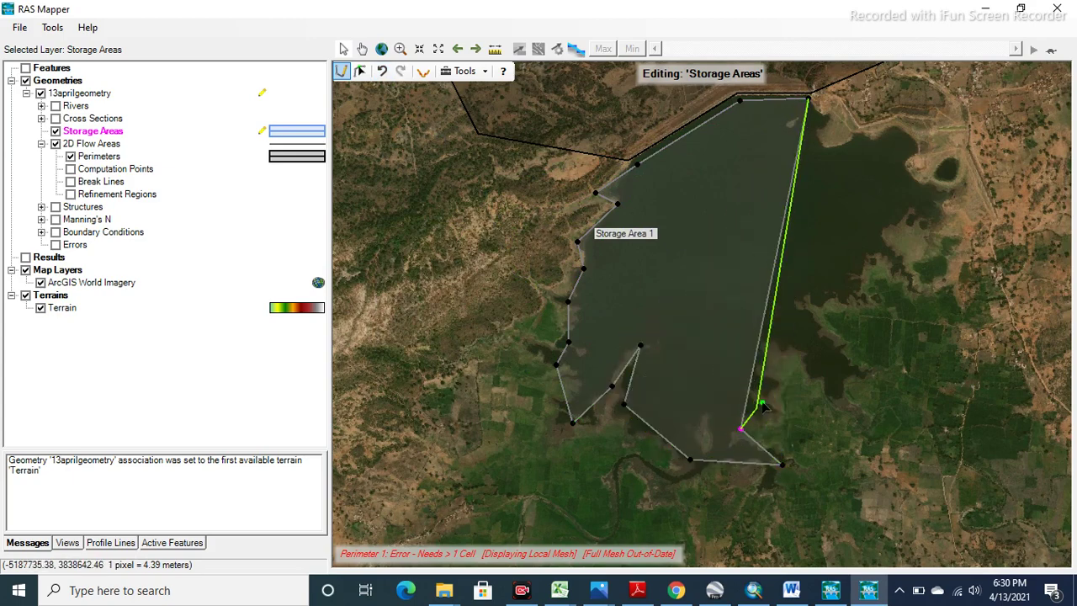
left_click(779, 404)
left_click(760, 342)
left_click(796, 346)
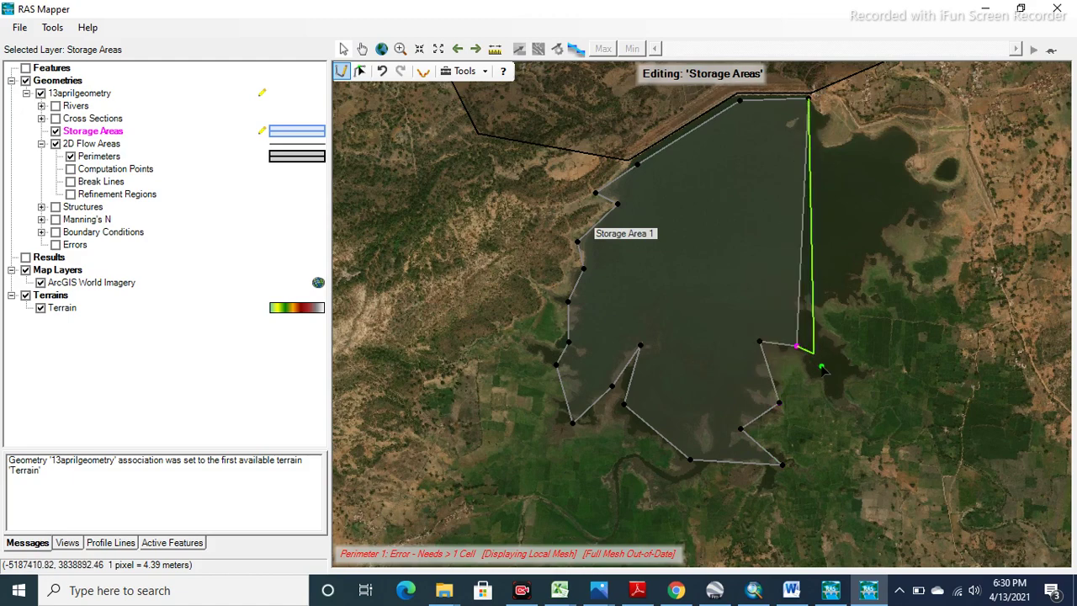
Step: Trace the storage area outline around the southeastern inlet and up the eastern shore, undoing the premature closure
left_click(849, 389)
left_click(860, 366)
left_click(794, 298)
left_click(855, 299)
double_click(875, 253)
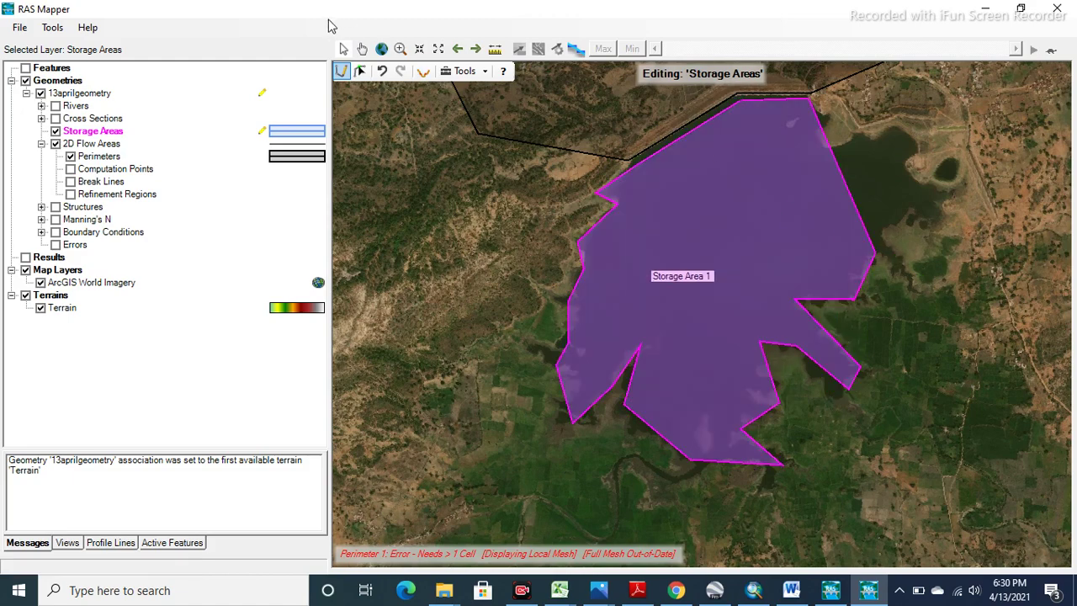
left_click(382, 72)
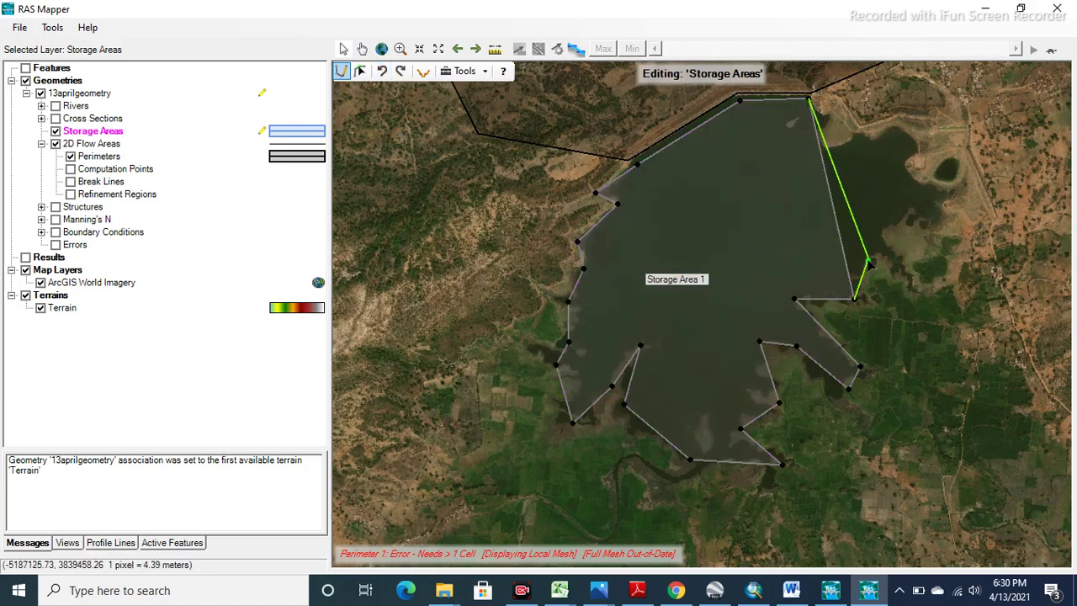
Step: Trace the reservoir's northeastern shore and close Storage Area 1 at the dam's east end, undoing the misplaced point near it
left_click(897, 223)
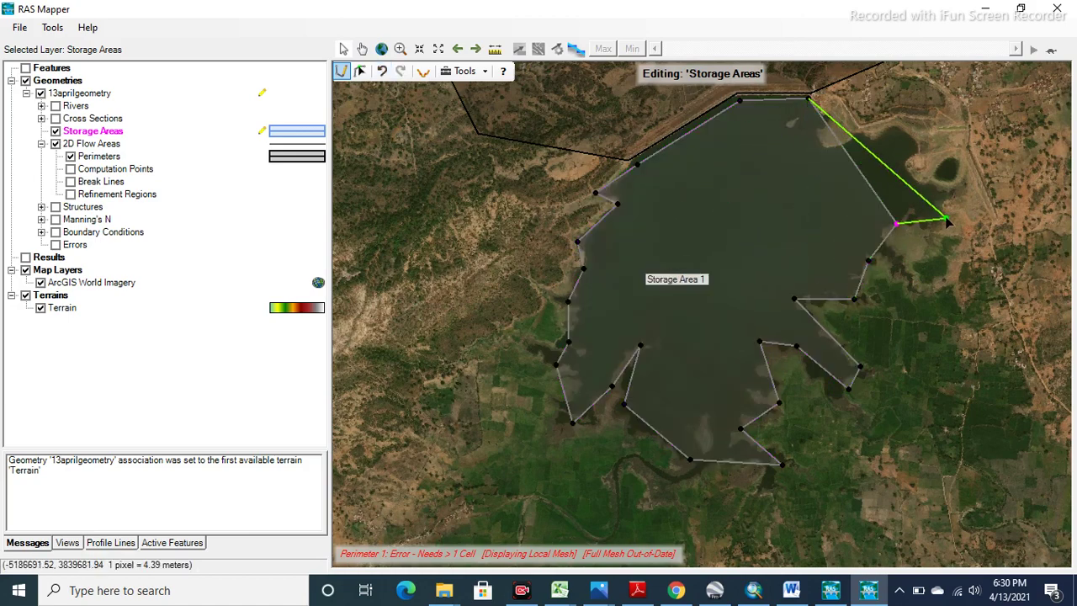
left_click(946, 216)
left_click(941, 194)
left_click(908, 164)
left_click(903, 132)
left_click(841, 145)
left_click(808, 131)
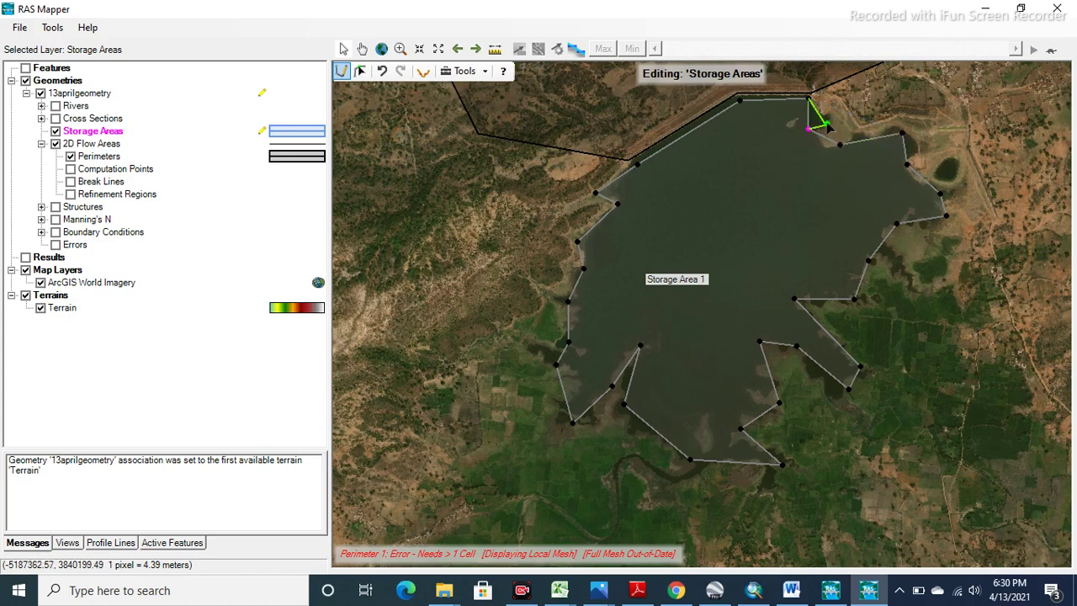
left_click(382, 70)
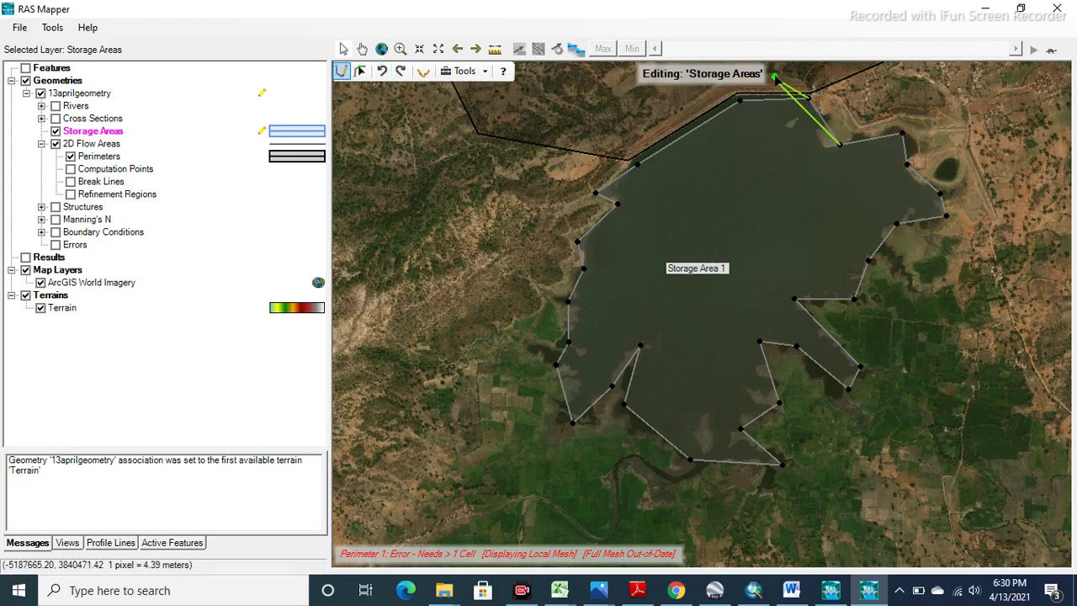
double_click(828, 139)
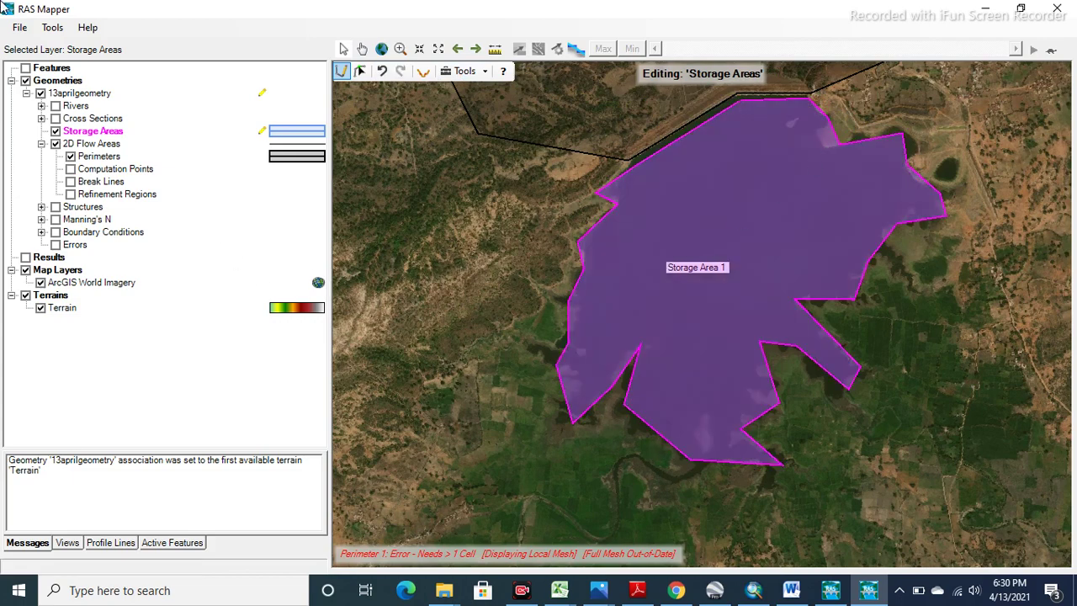
Step: Save the map, close RAS Mapper and save the edits to 13aprilgeometry
left_click(18, 27)
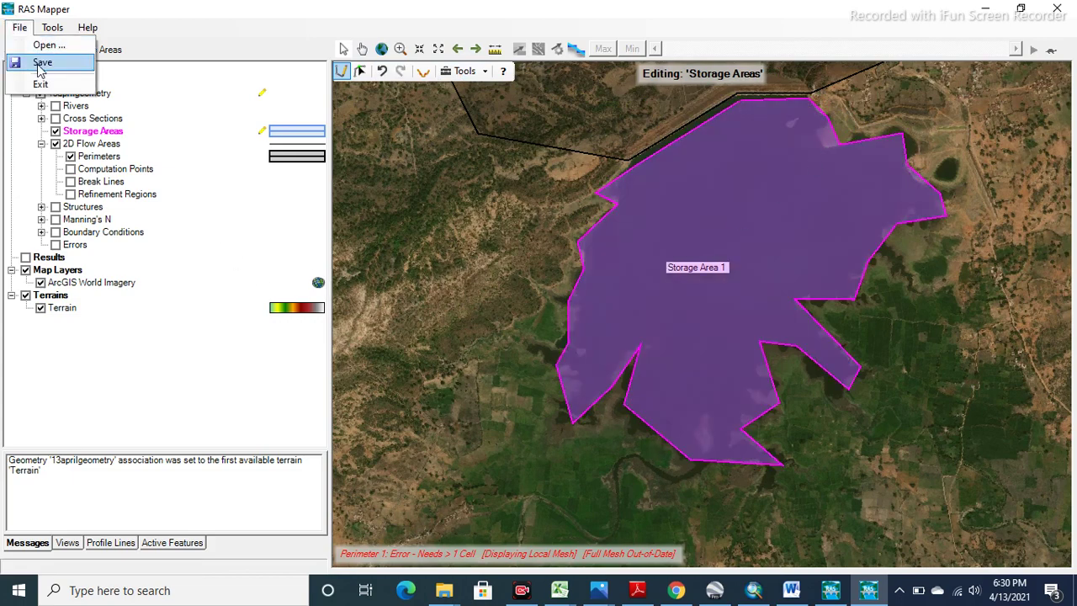
left_click(40, 64)
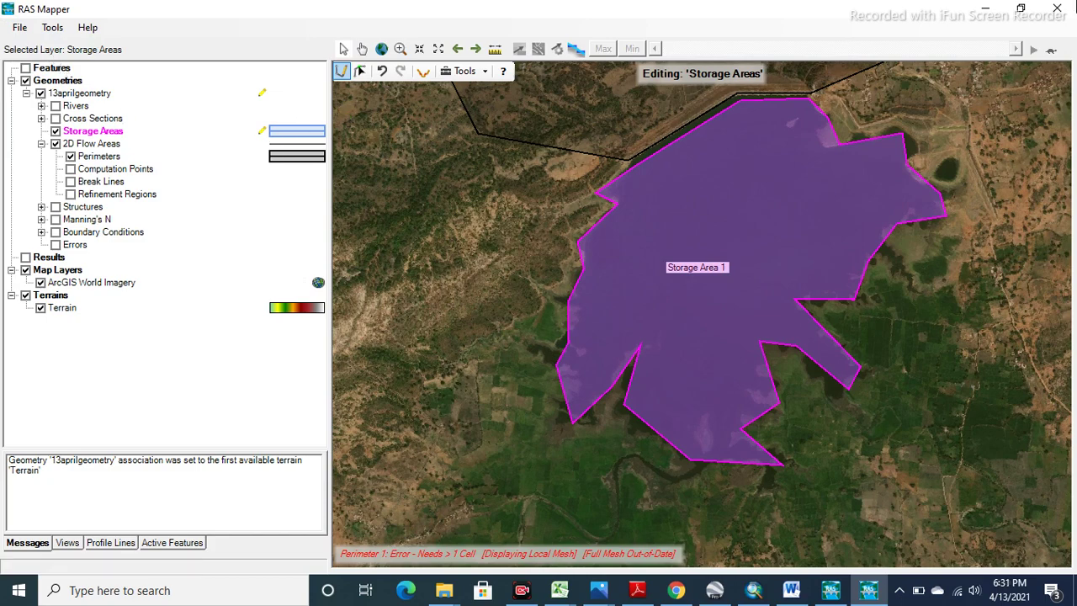
left_click(1067, 9)
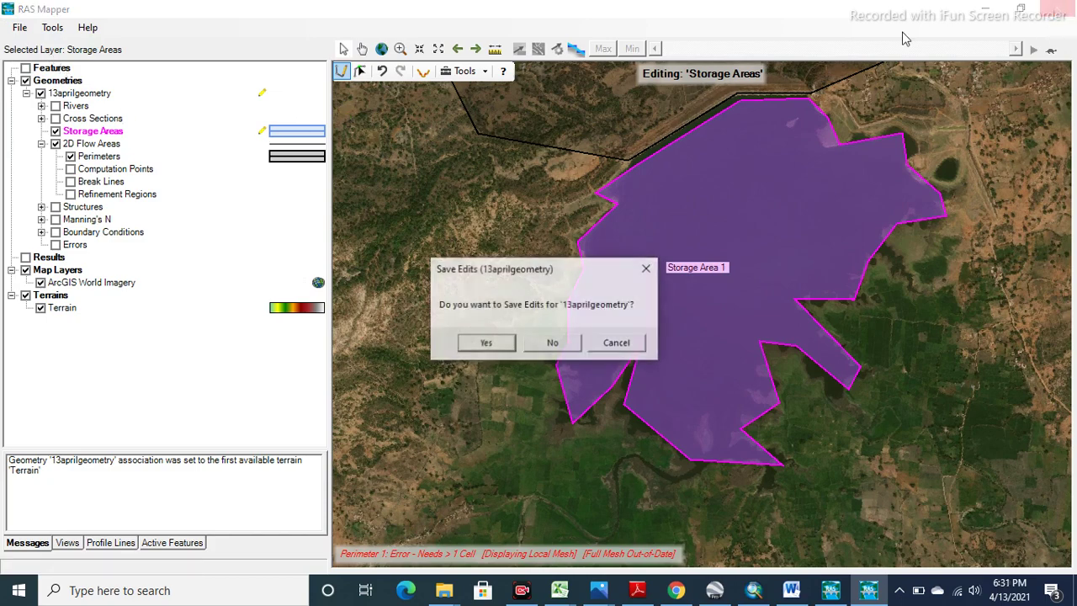
left_click(488, 343)
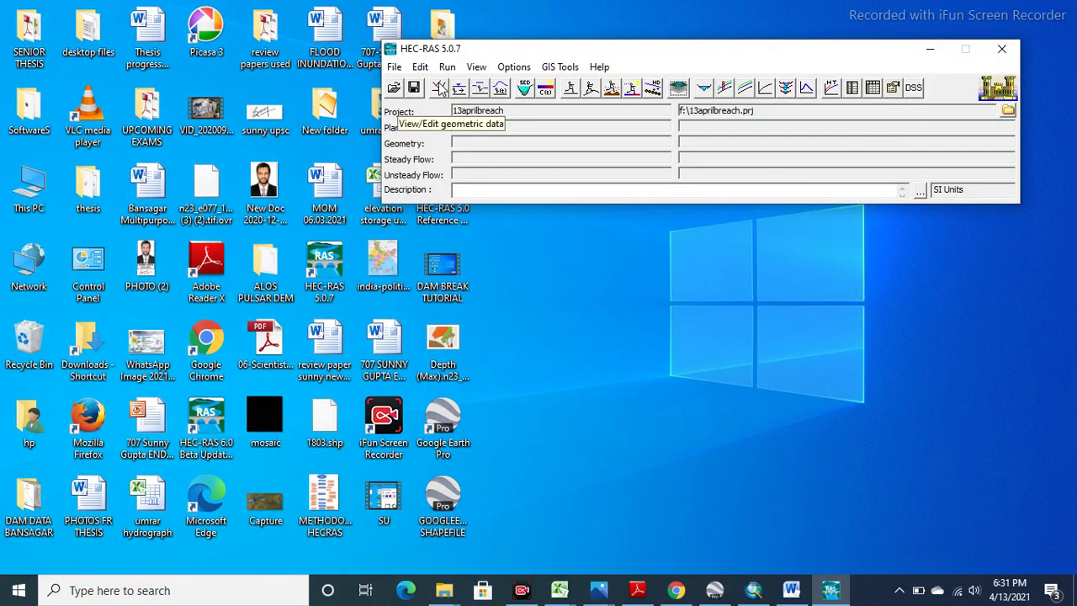
Step: Open the 13aprilgeometry file in the maximized Geometric Data editor
left_click(439, 90)
left_click(853, 87)
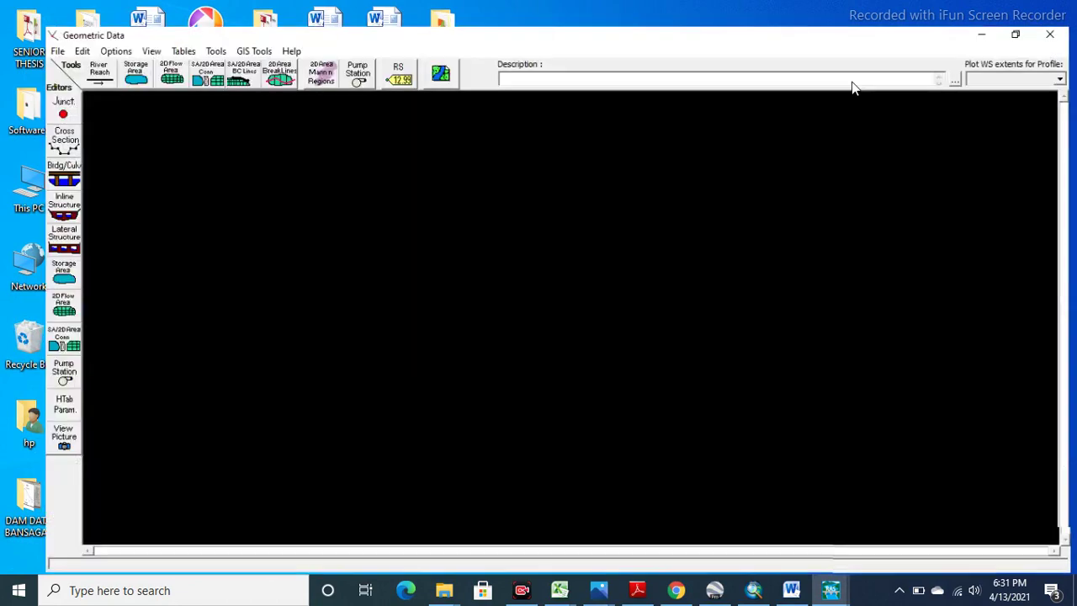
left_click(13, 25)
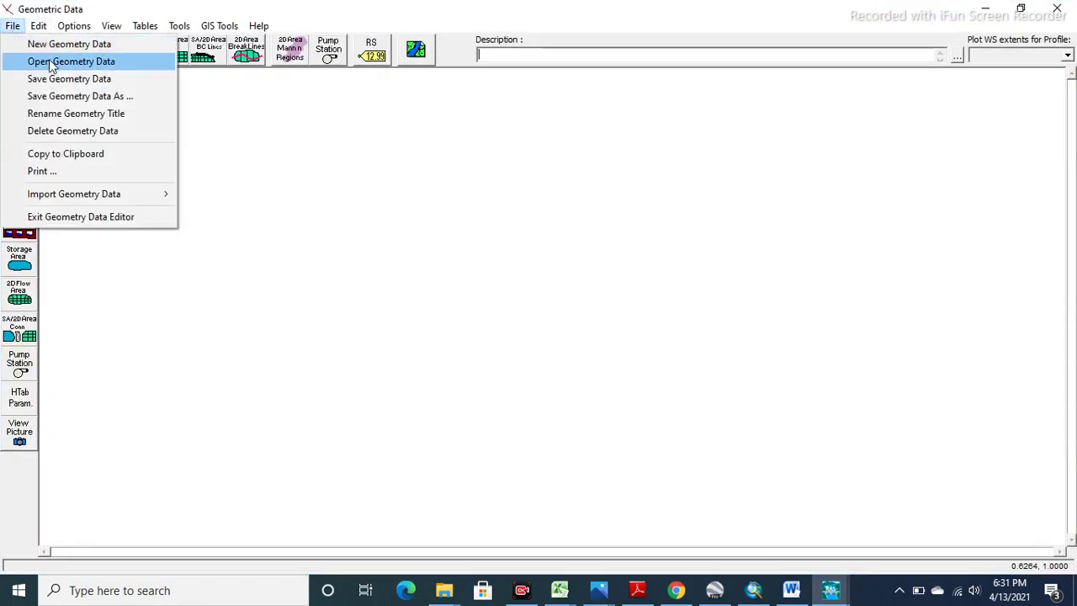
left_click(70, 62)
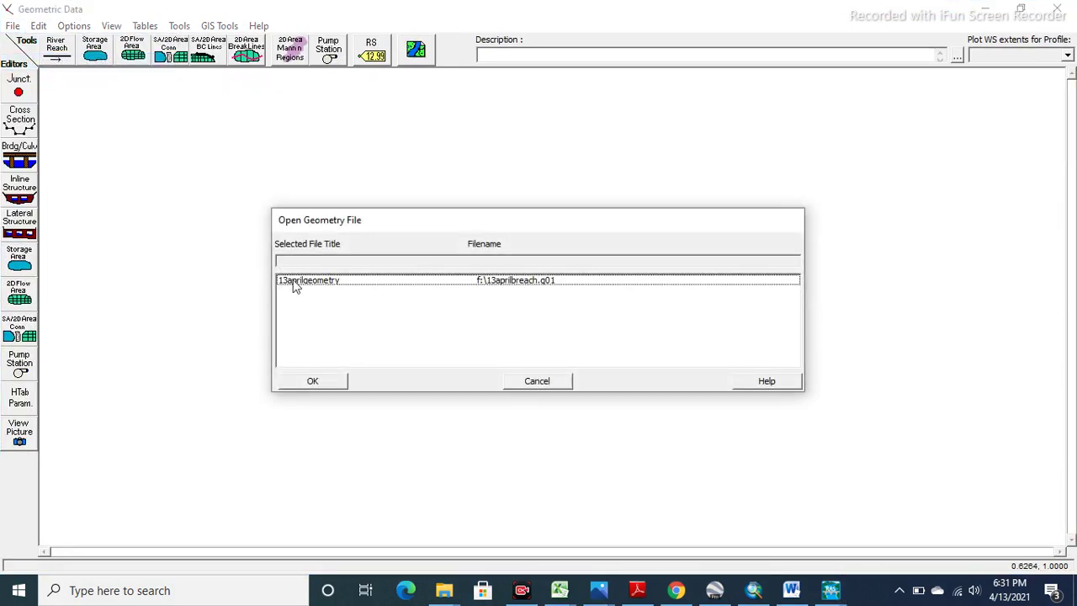
left_click(295, 282)
left_click(315, 382)
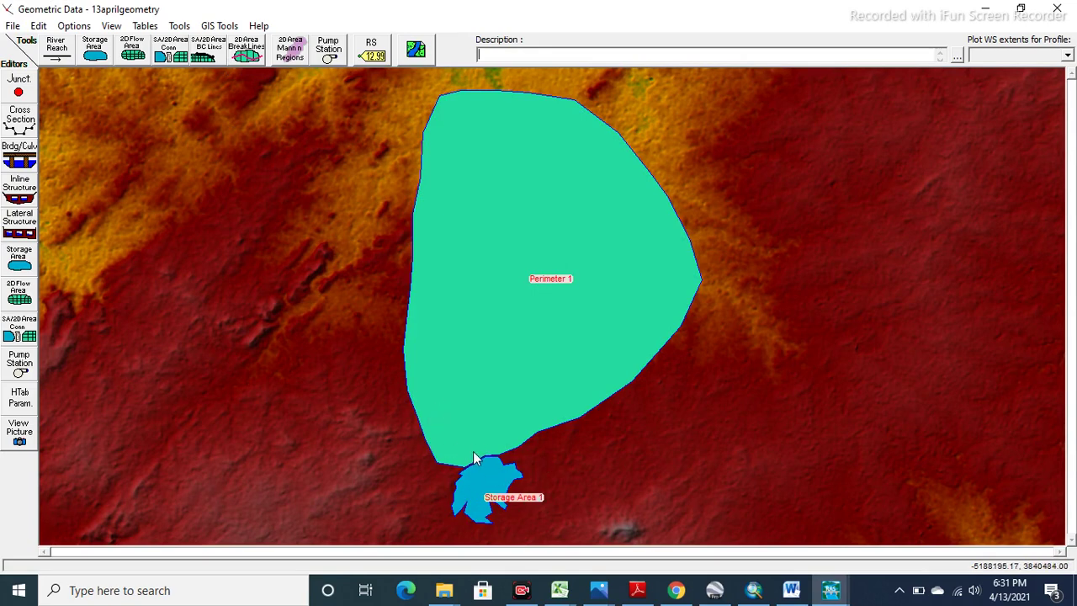
Step: Zoom in on the narrow gap between the Perimeter 1 flow area and Storage Area 1
right_click(290, 306)
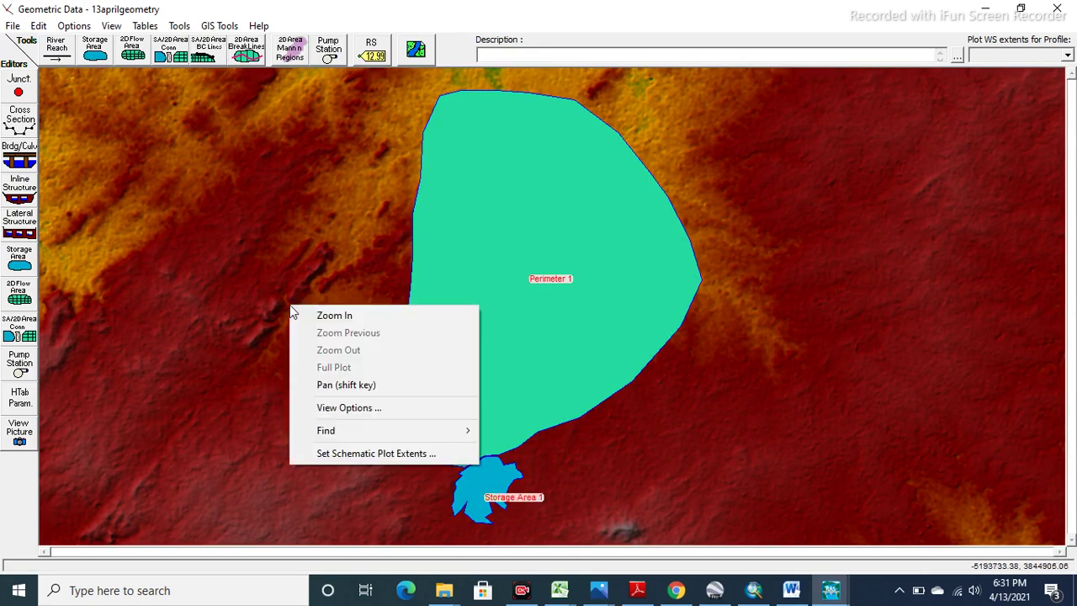
left_click(334, 315)
left_click_drag(409, 438, 515, 486)
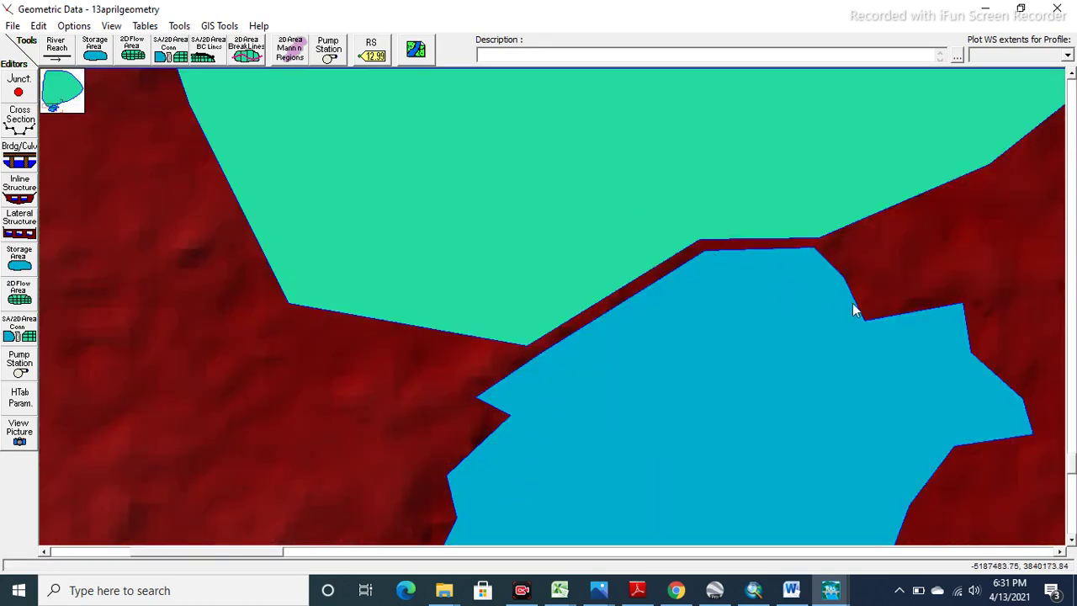
left_click(176, 58)
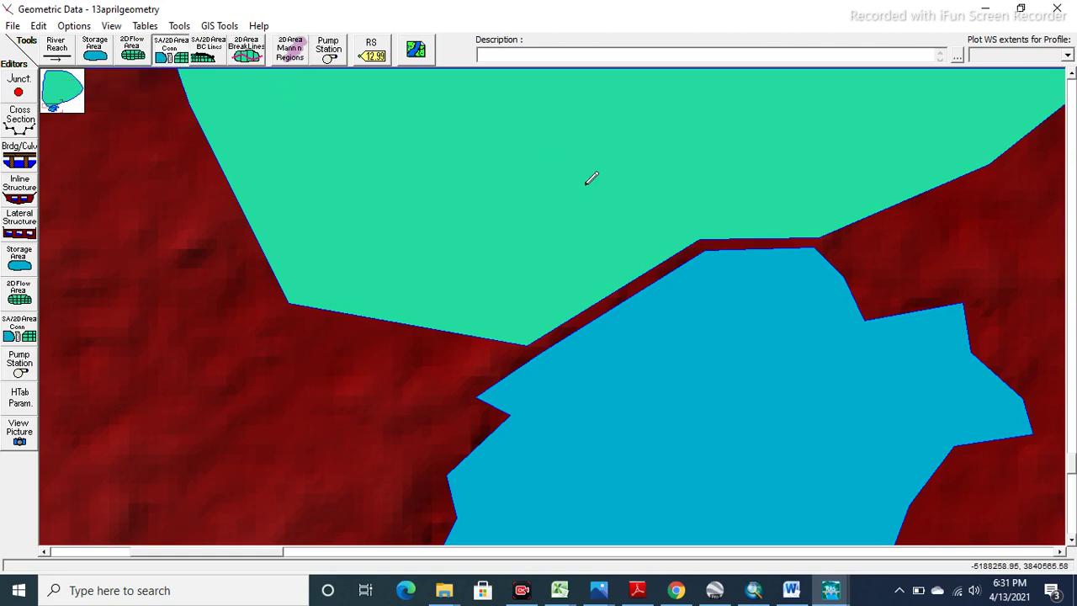
left_click(879, 245)
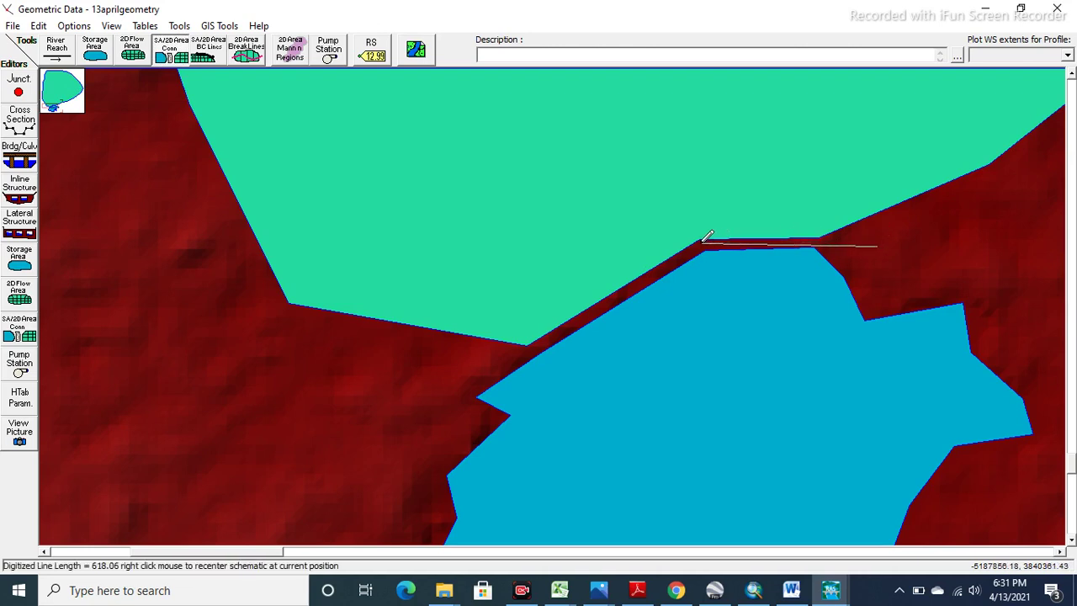
double_click(875, 252)
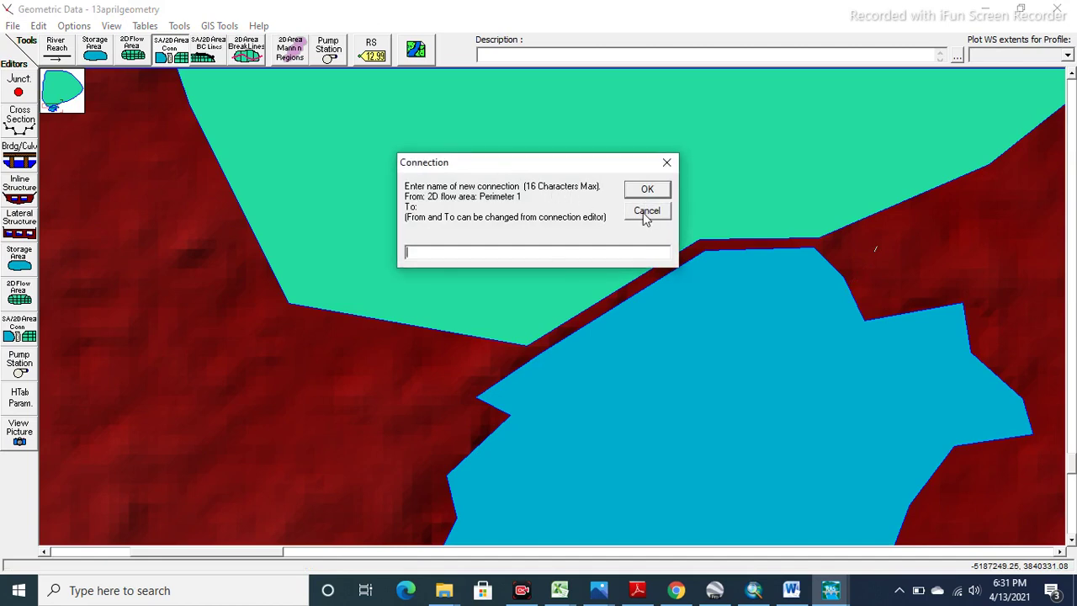
left_click(644, 210)
Step: Draw an SA/2D area connection along the gap between Perimeter 1 and Storage Area 1, from east to southwest, and name it DAM
left_click(174, 52)
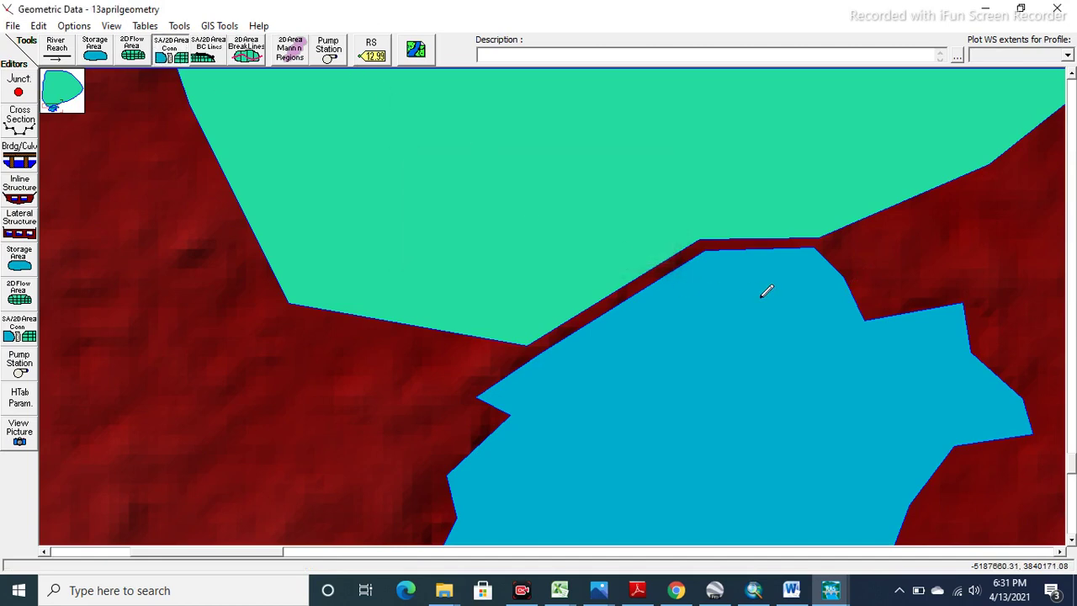
left_click(852, 245)
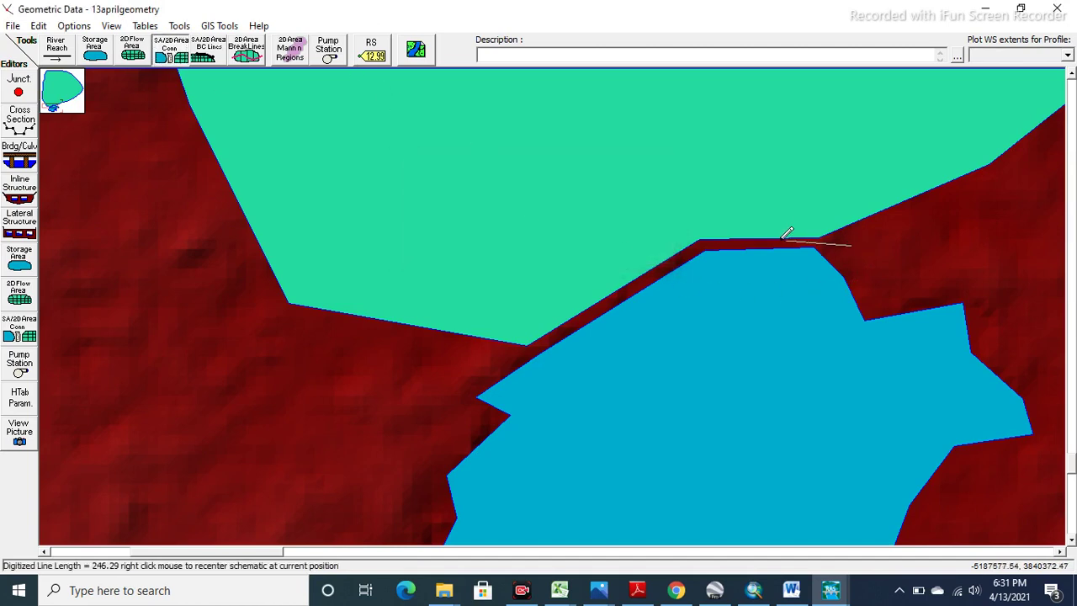
left_click(700, 243)
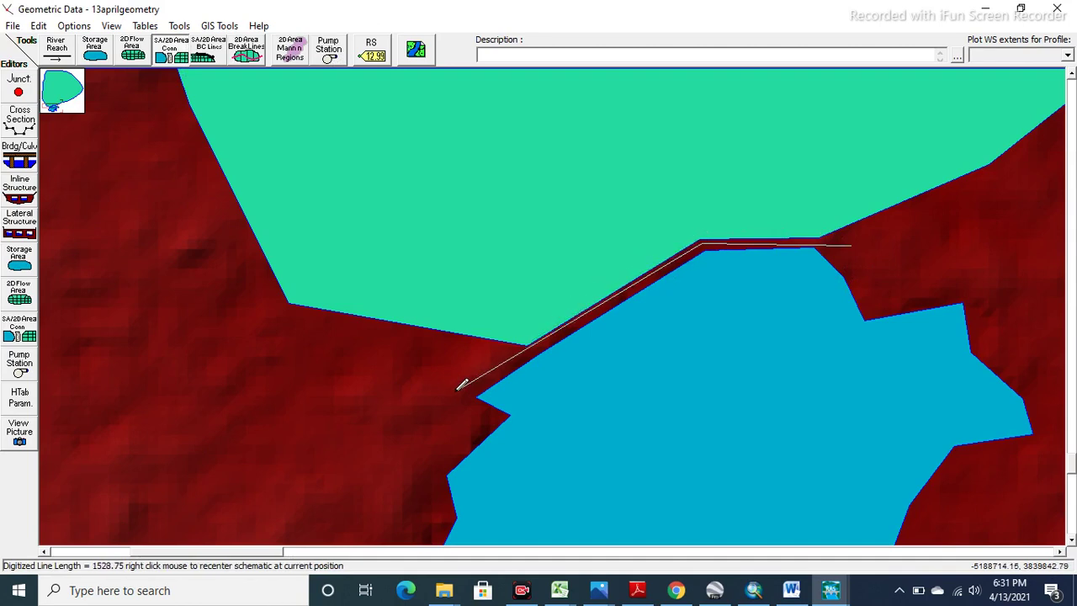
double_click(446, 405)
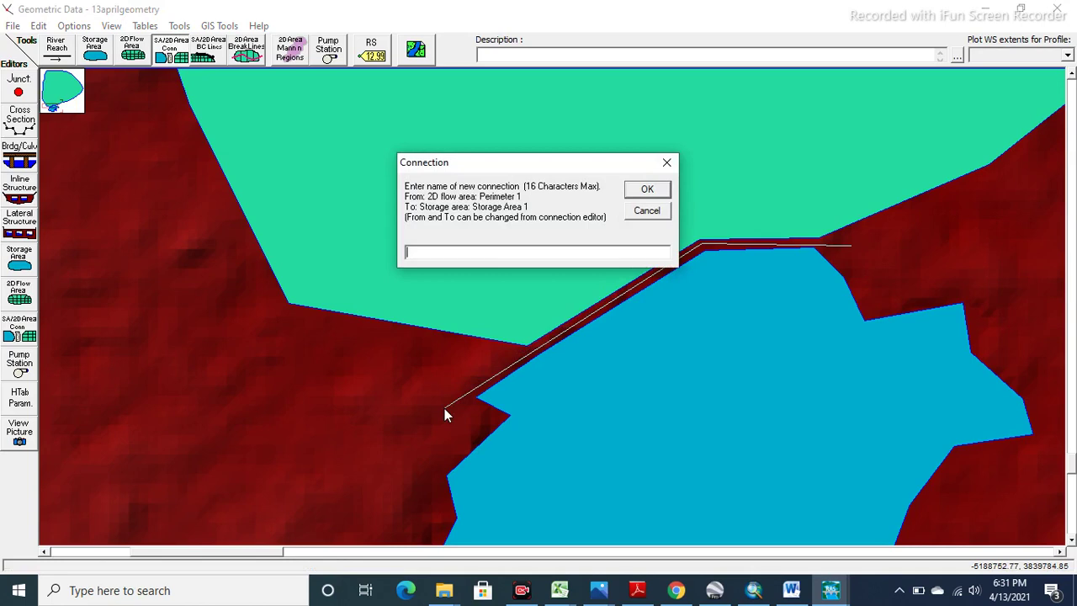
type("DA")
left_click(665, 193)
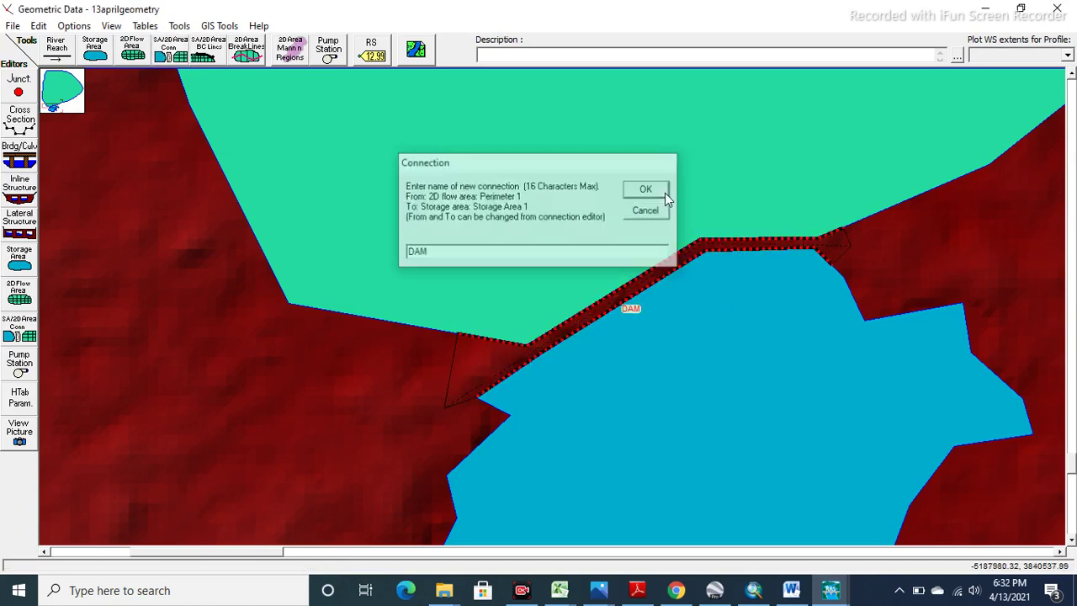
Step: Draw a boundary condition line around Perimeter 1's northern and northeastern edge to its eastern corner and name it OUTLET
right_click(112, 383)
left_click(155, 446)
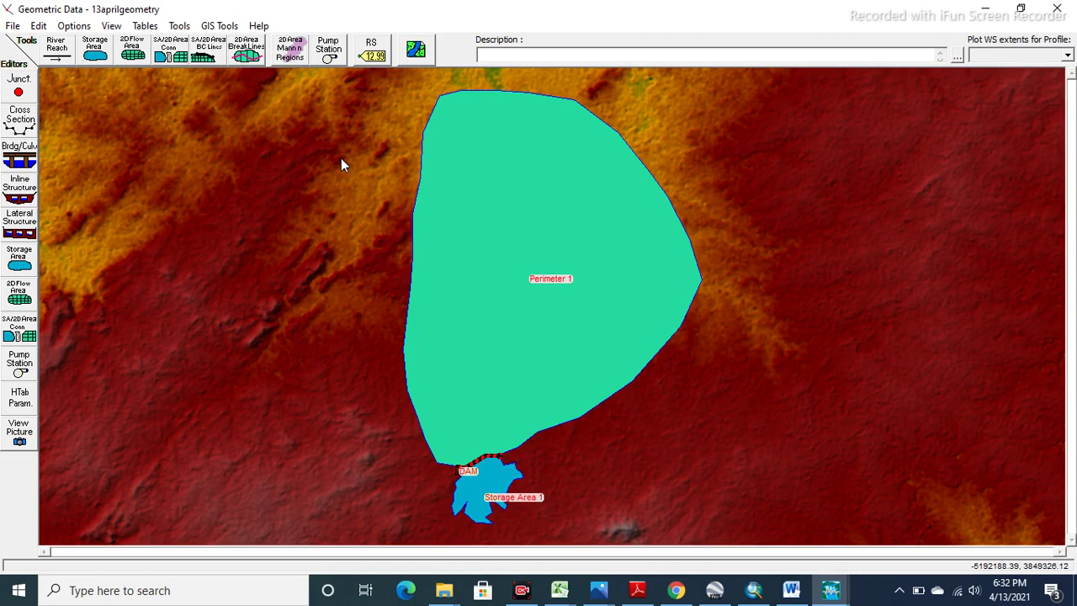
left_click(209, 52)
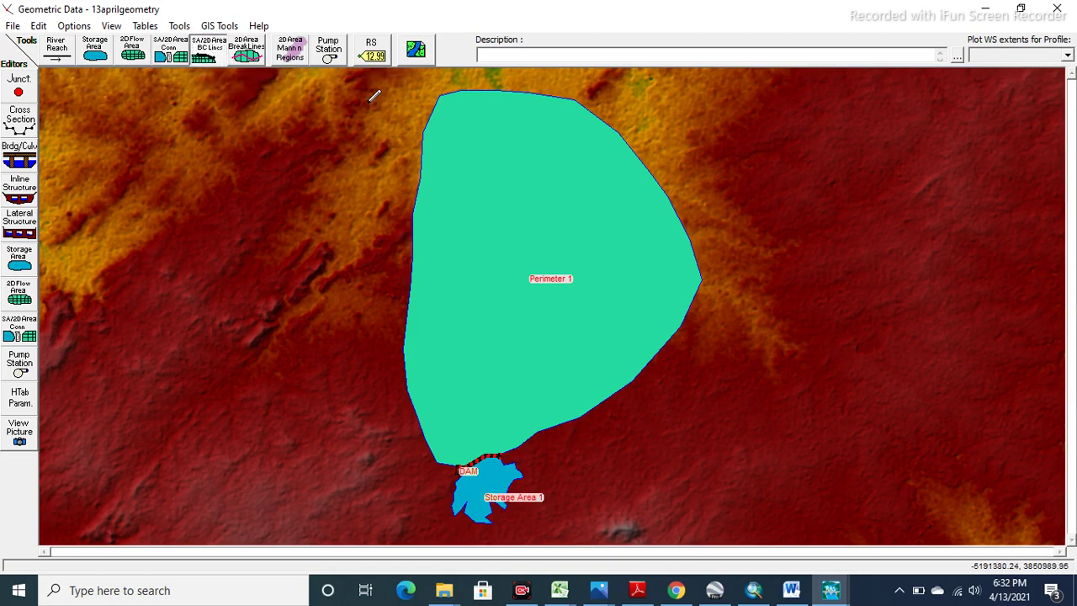
left_click(452, 81)
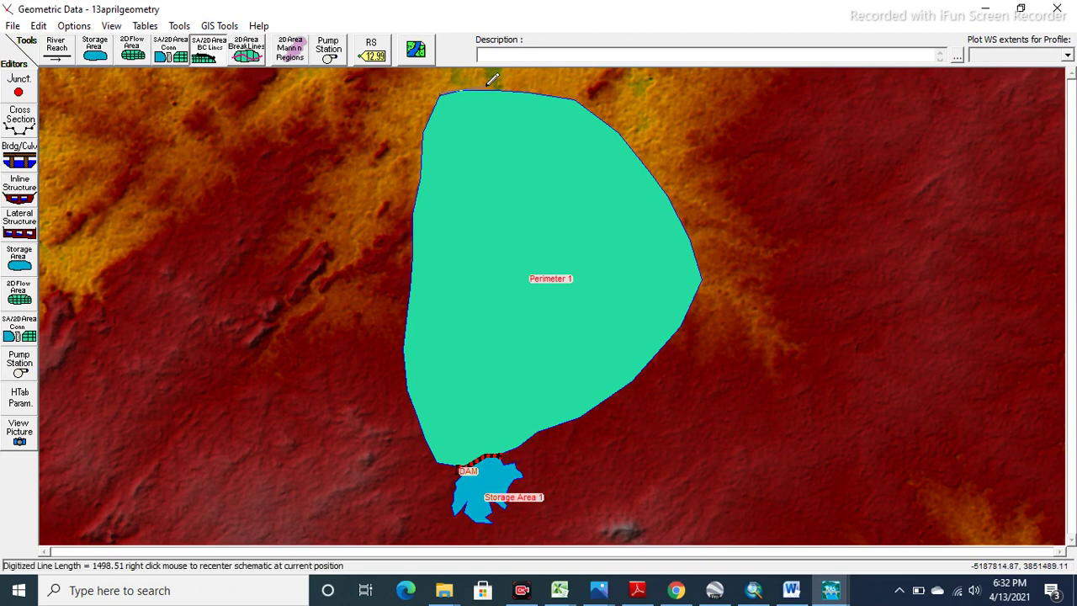
double_click(605, 112)
mouse_move(604, 112)
left_mouse_down()
mouse_move(670, 187)
mouse_move(714, 268)
left_mouse_up()
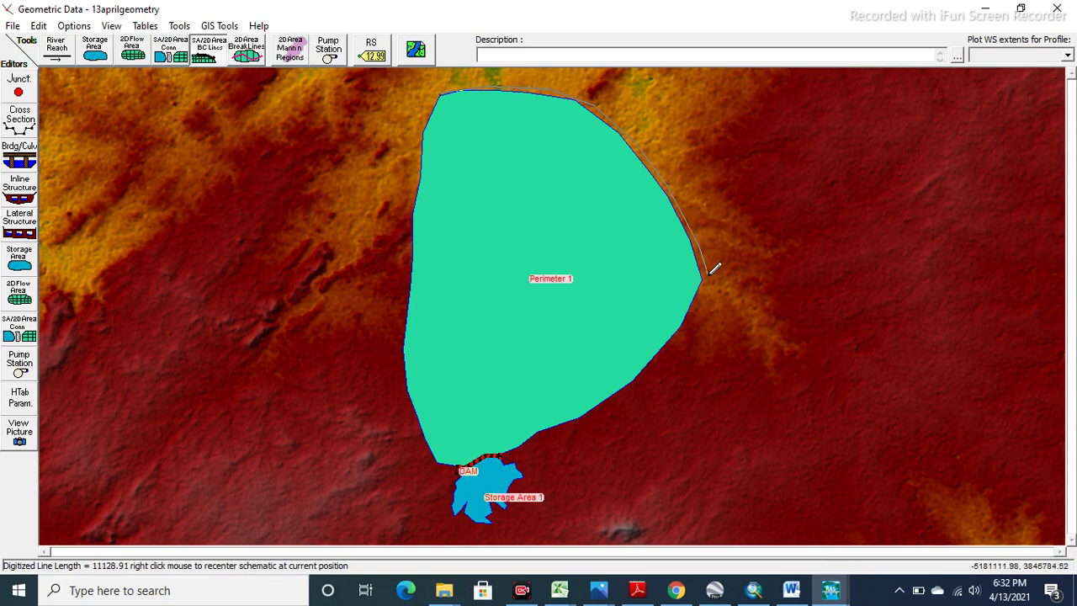
double_click(715, 268)
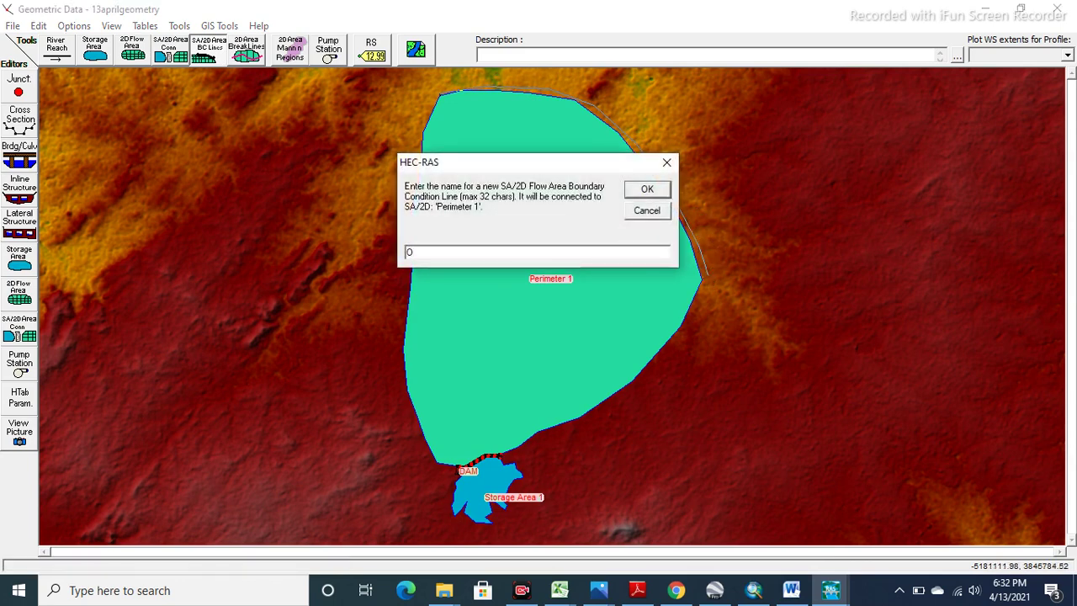
type("OUTLET")
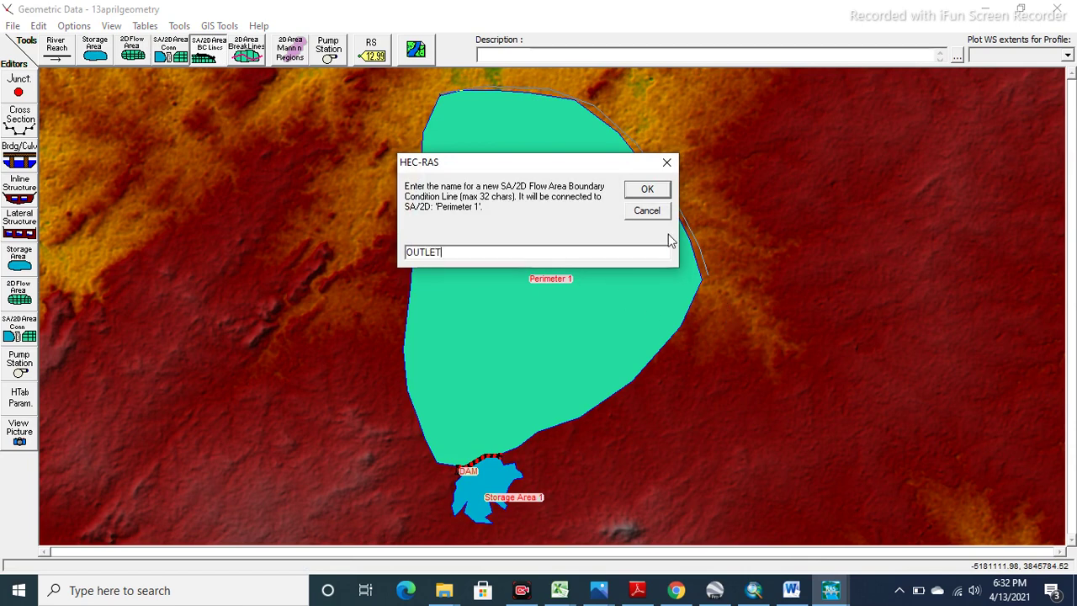
left_click(647, 189)
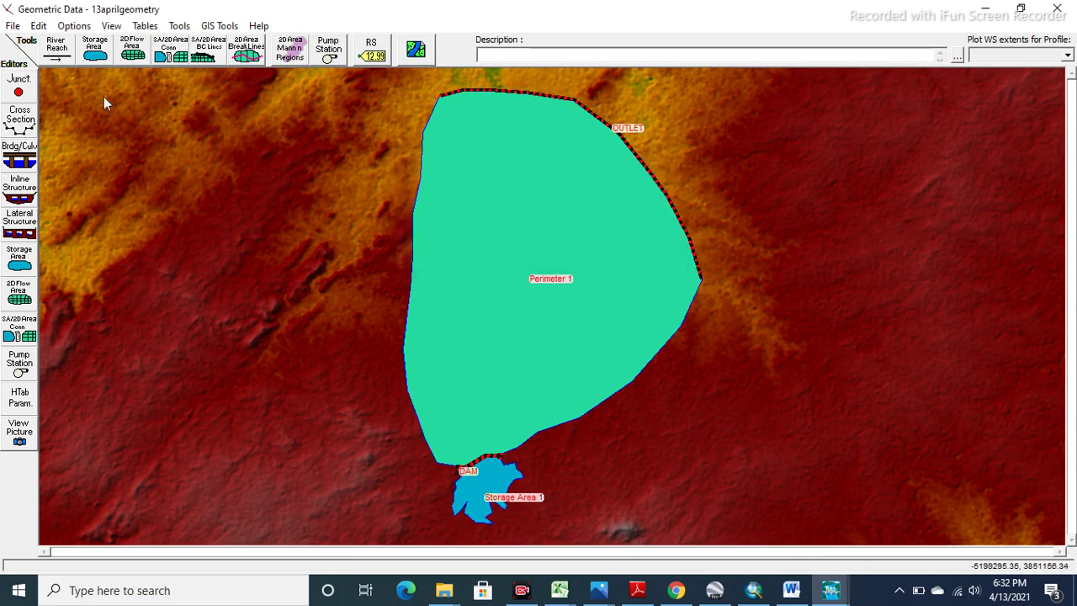
Step: Generate Perimeter 1's computation points at a spacing of 50, force the mesh recomputation and accept the 2D flow area settings
left_click(18, 299)
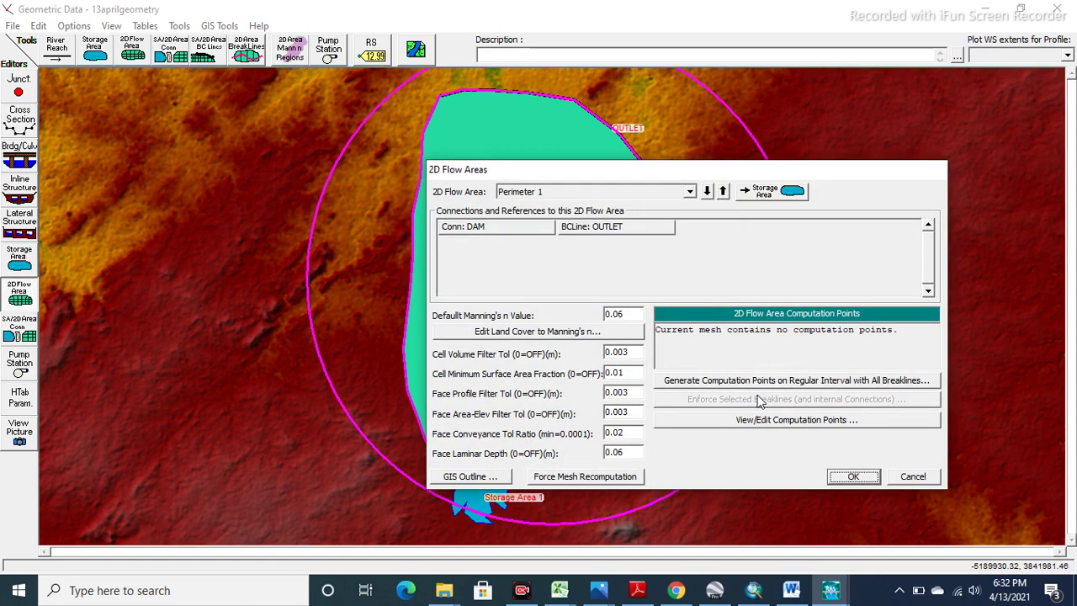
left_click(779, 383)
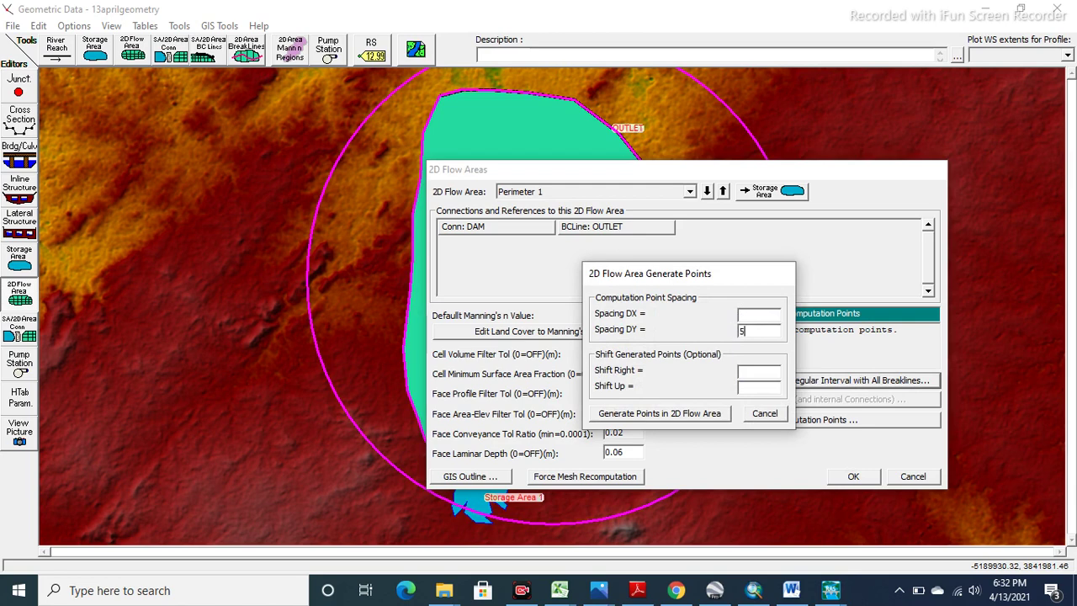
type("50")
left_click(678, 413)
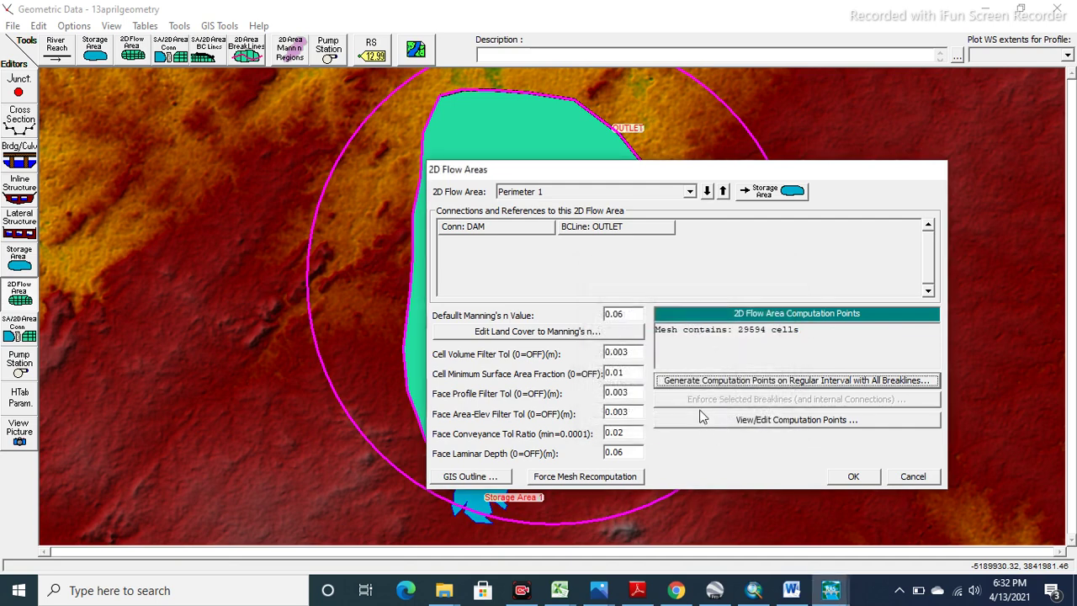
left_click(623, 478)
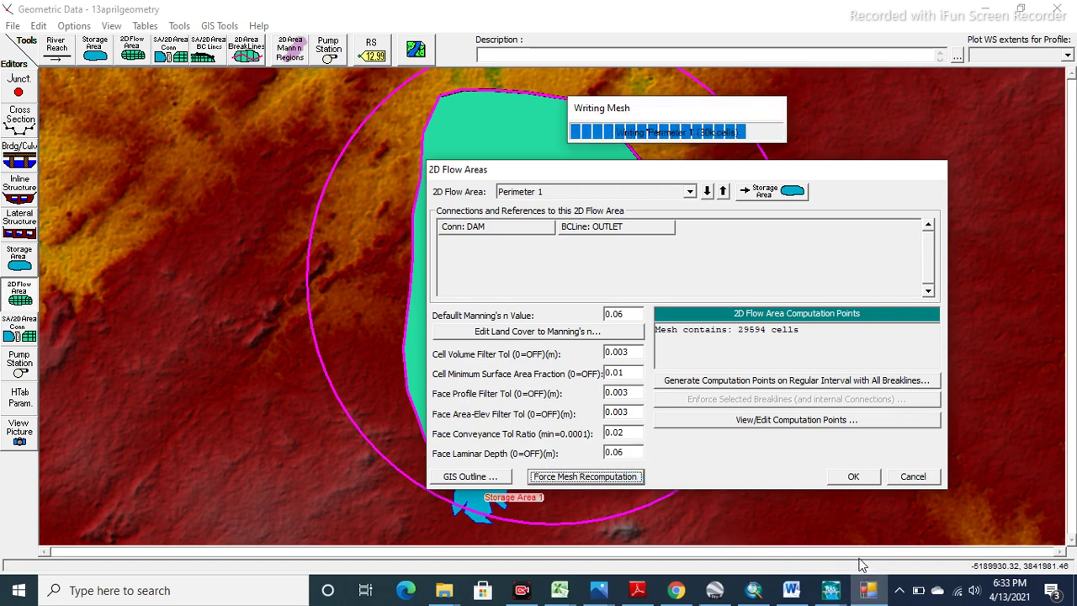
left_click(853, 476)
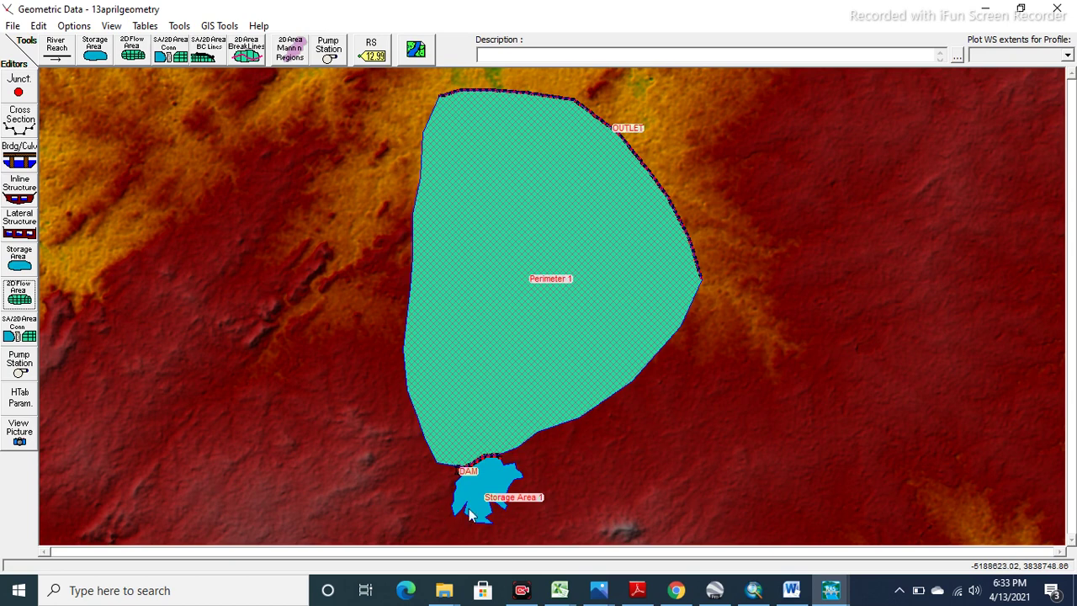
Step: Open Storage Area 1's editor, then switch to the Excel workbook elevation storage umrar dam and copy cells A3:B23
left_click(19, 266)
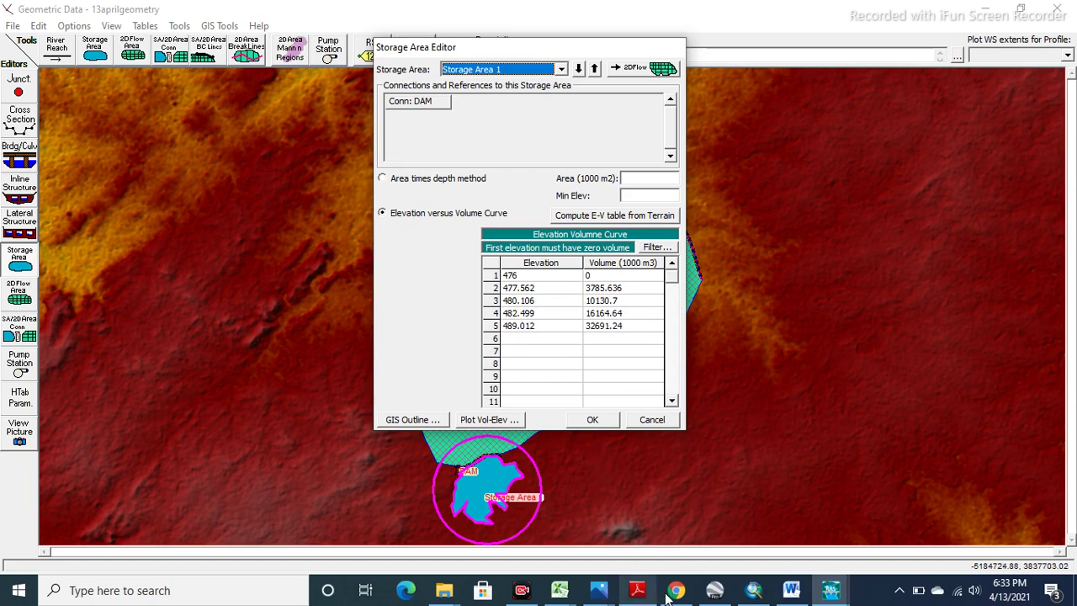
mouse_move(562, 595)
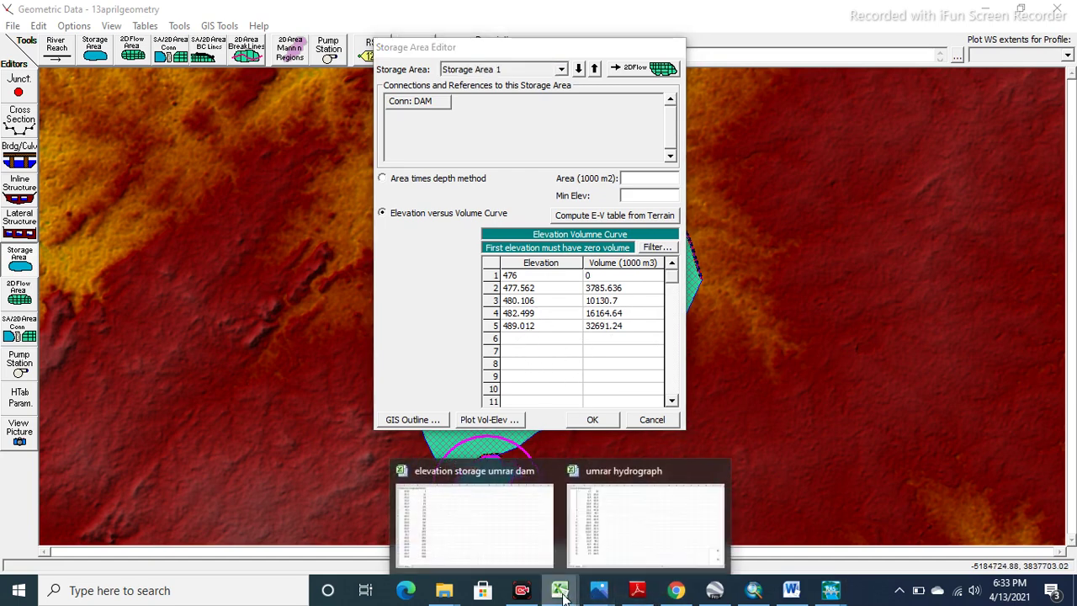
mouse_move(493, 530)
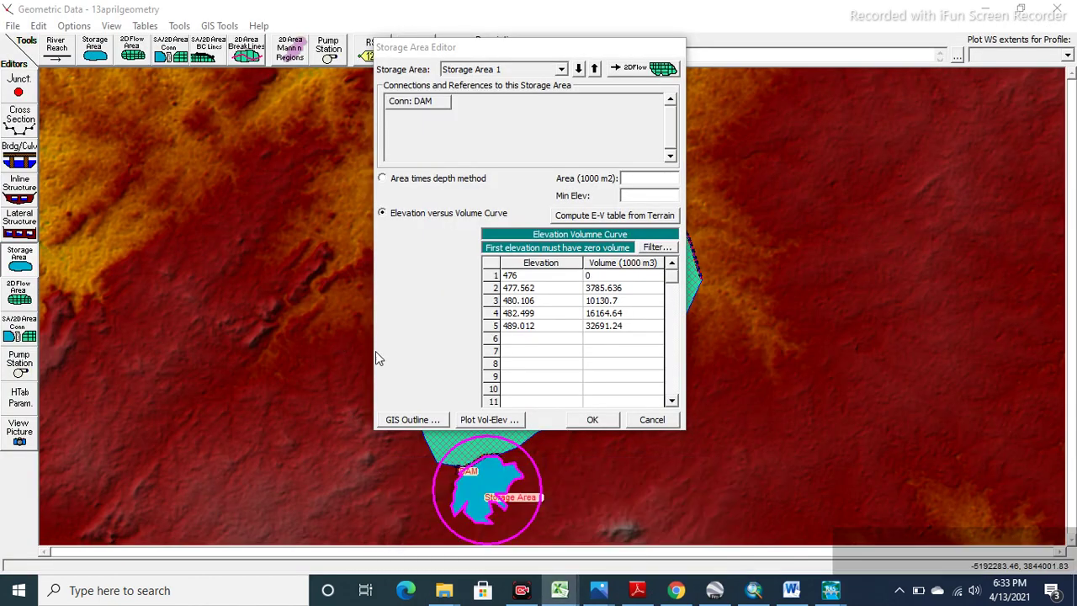
key("alt+Tab")
left_click(114, 170)
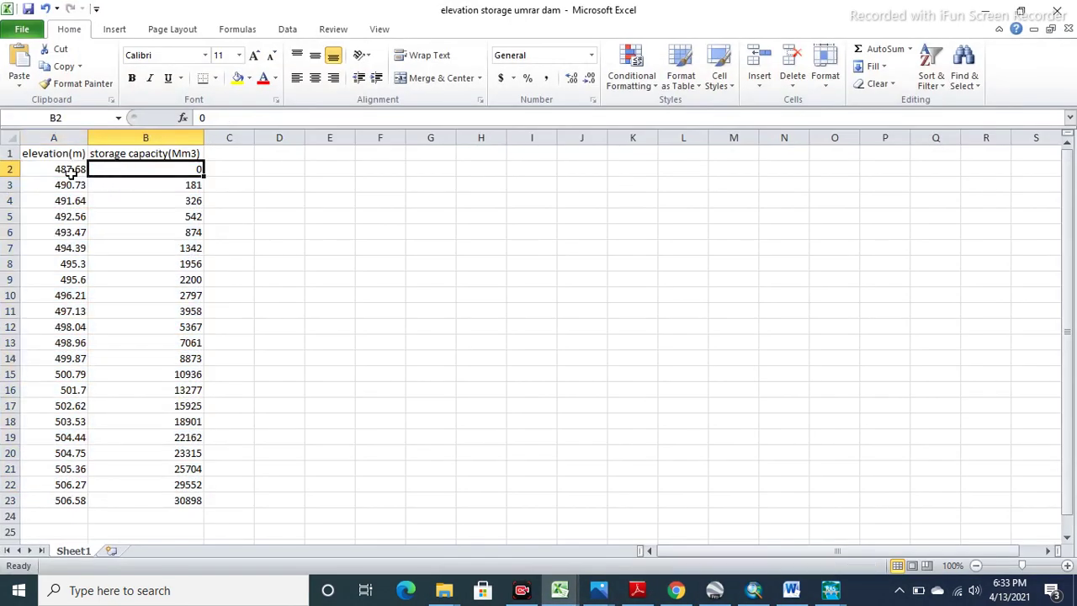
left_click_drag(67, 170, 108, 488)
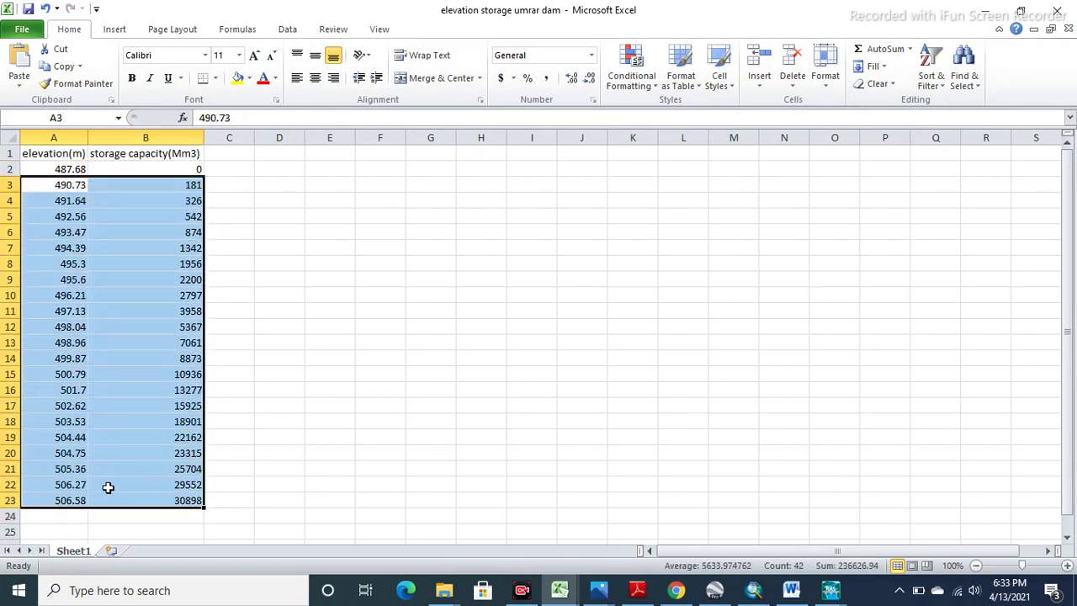
key("ctrl+c")
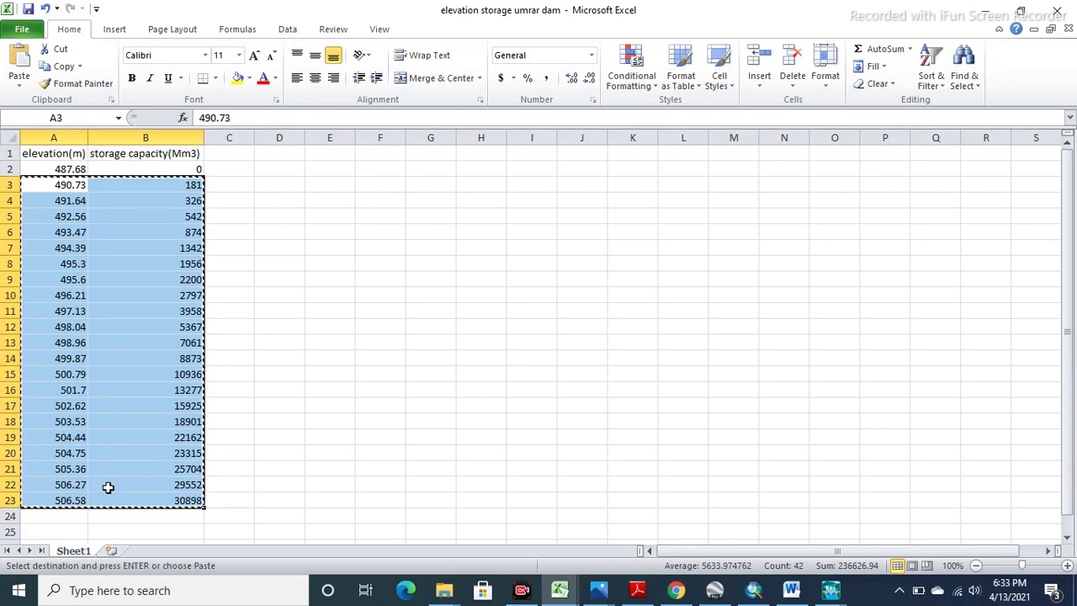
Step: Return to HEC-RAS and paste the copied elevations and capacities into Storage Area 1's elevation-volume curve, starting at row 6
left_click(560, 590)
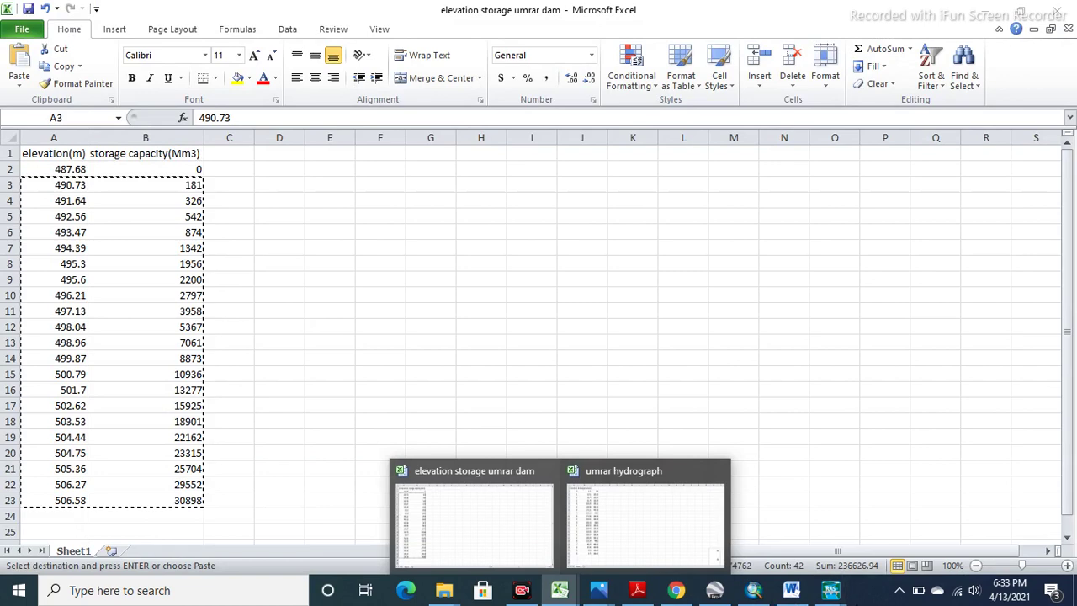
mouse_move(831, 592)
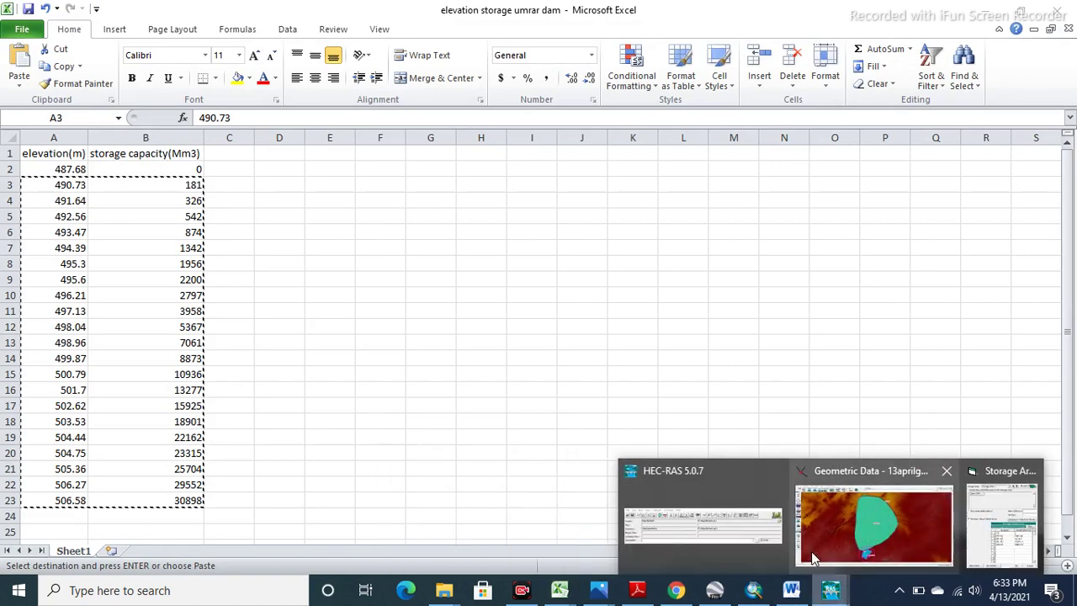
left_click(824, 535)
left_click(20, 257)
left_click_drag(510, 340, 611, 407)
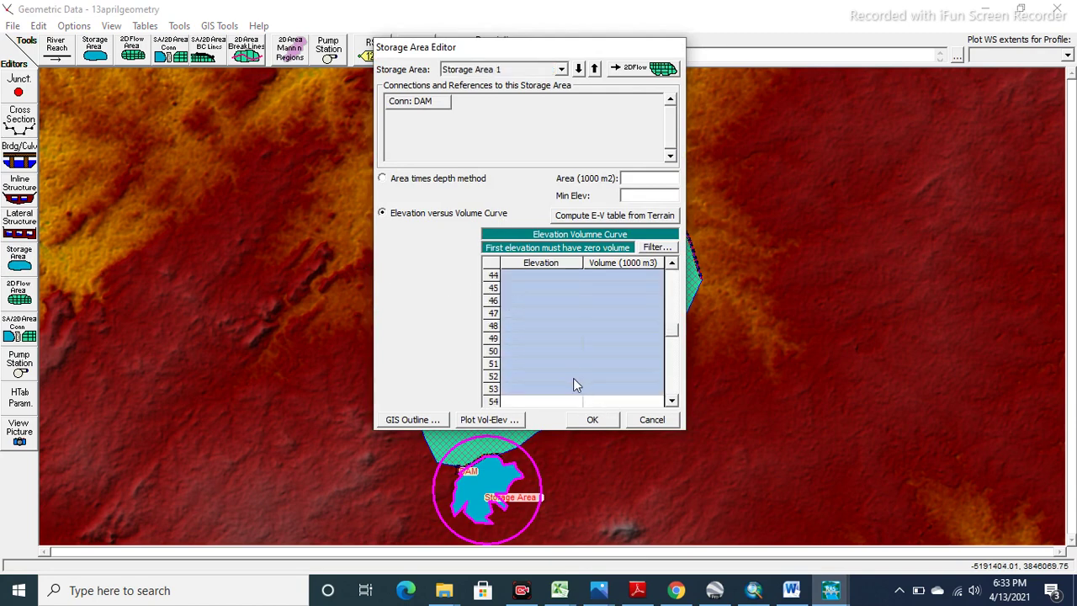
key("ctrl+v")
scroll(580, 355, "up", 10)
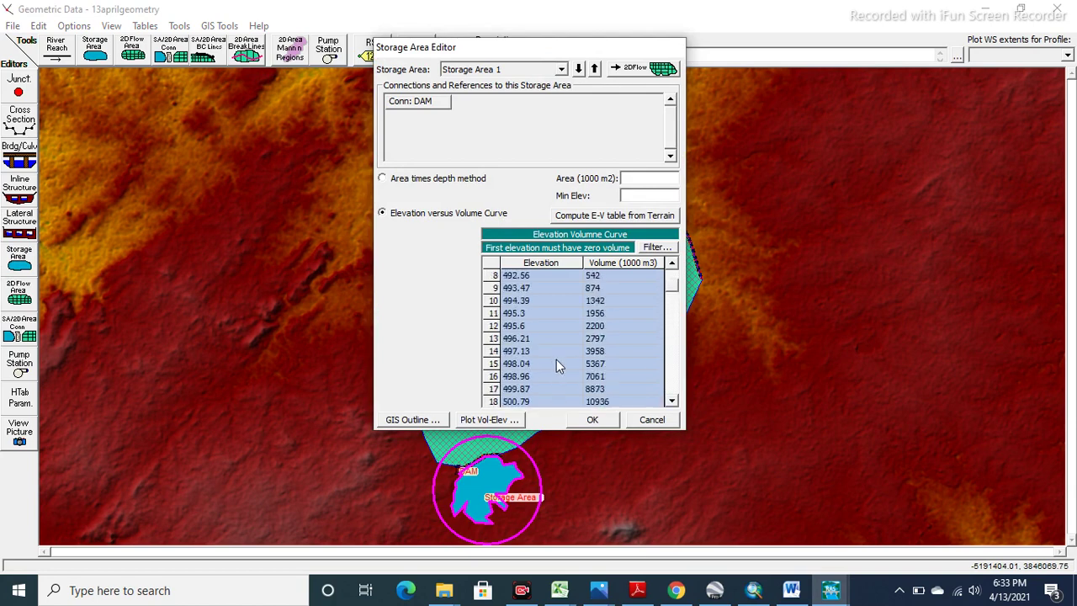
scroll(581, 336, "up", 1)
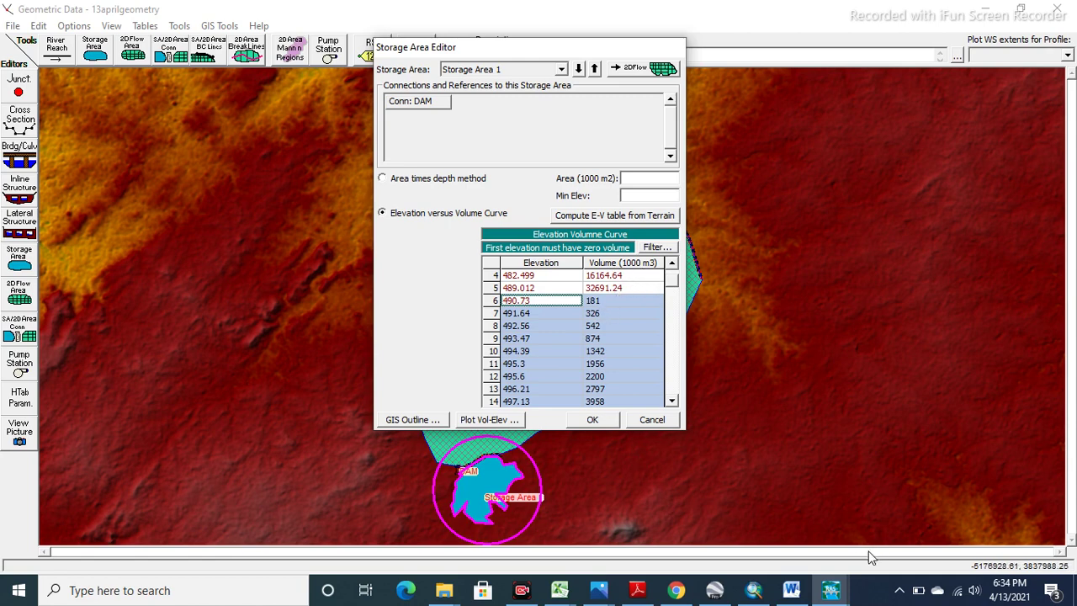
Step: Multiply the pasted volumes in Storage Area 1's elevation-volume curve by 1000, starting with 181000 in row 6, and accept the table
key("Right")
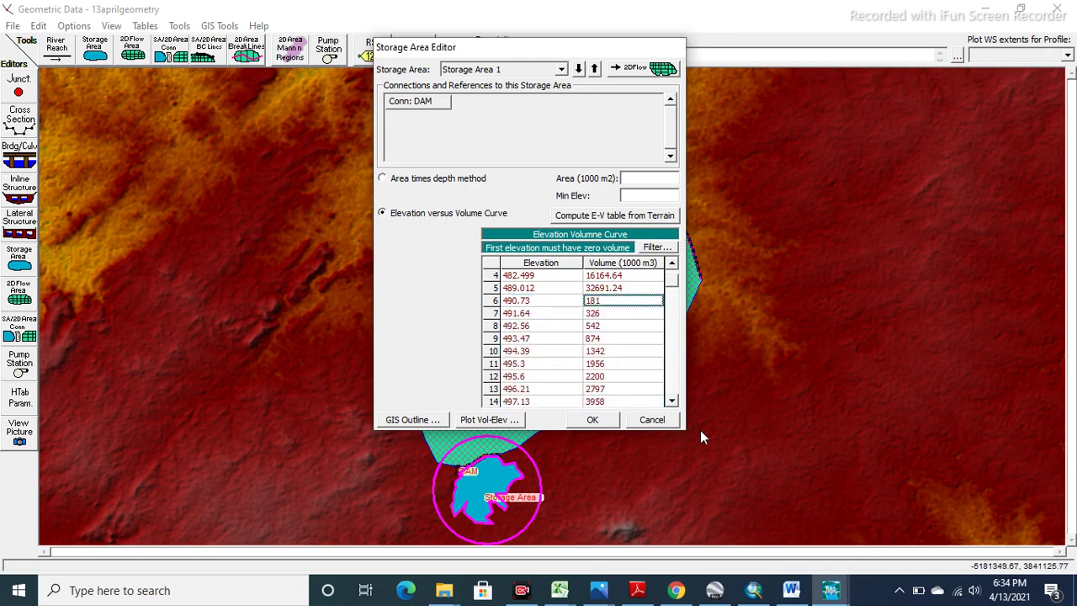
left_click(624, 304)
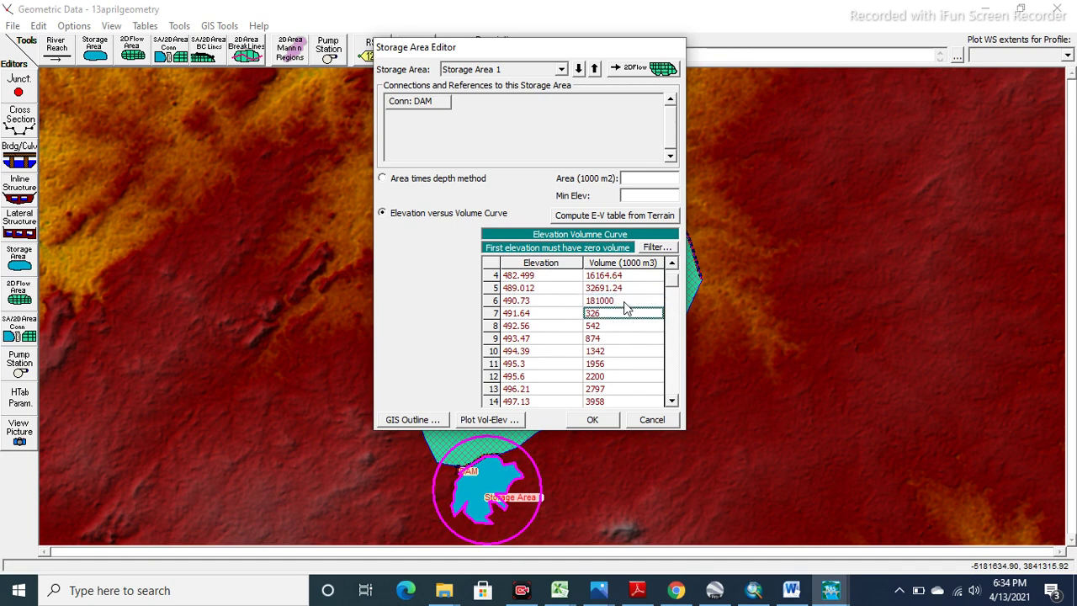
key("Return")
left_click(7, 301)
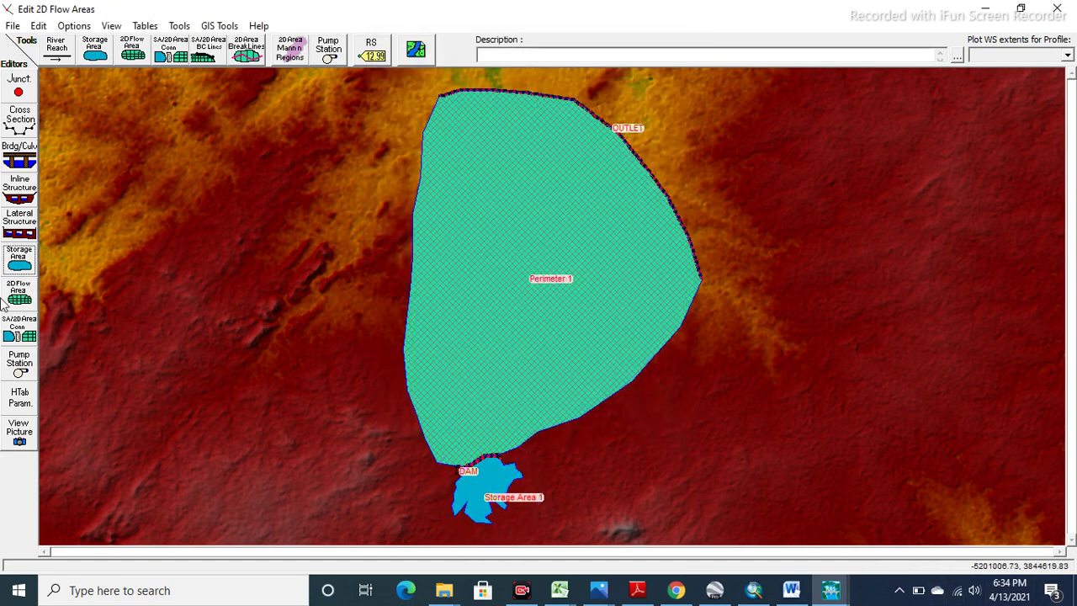
Step: Reopen Storage Area 1's editor, check its volume-elevation plot, then set the minimum elevation to 477 and accept
left_click(19, 258)
left_click(489, 492)
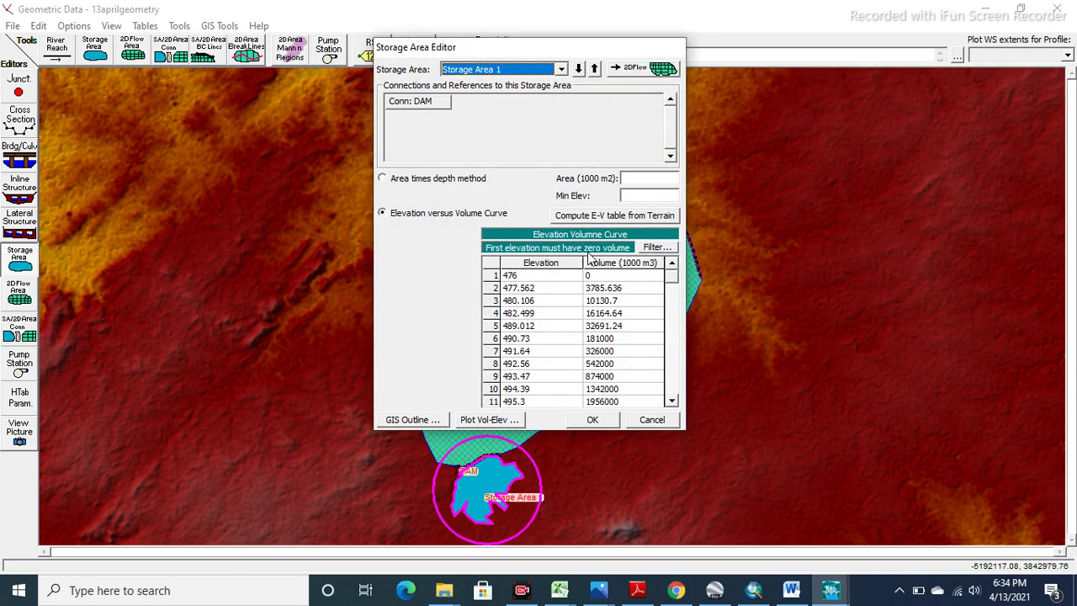
left_click(500, 420)
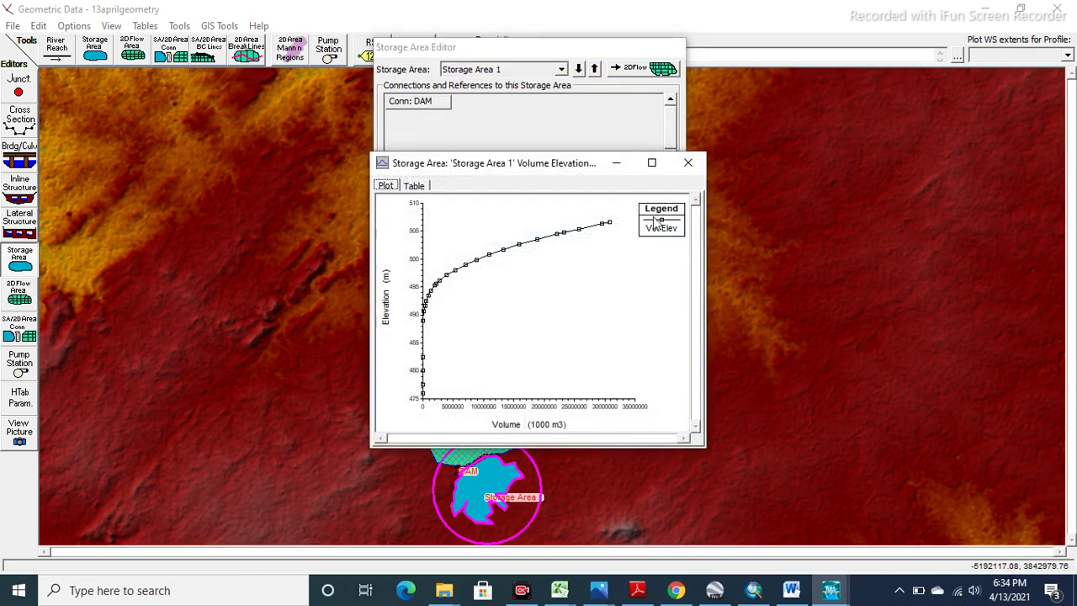
left_click(689, 163)
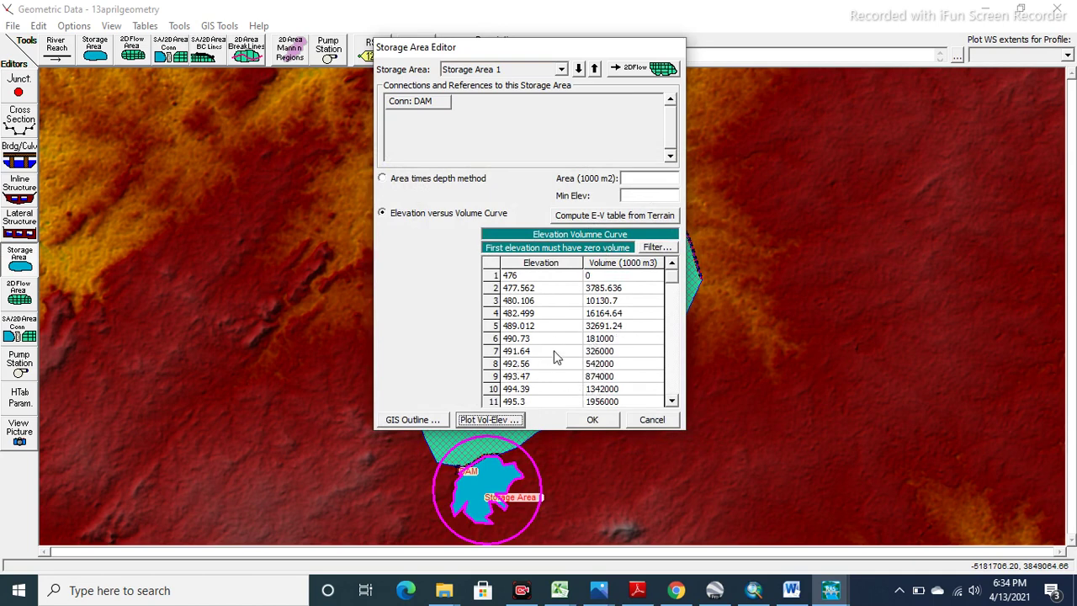
left_click(651, 196)
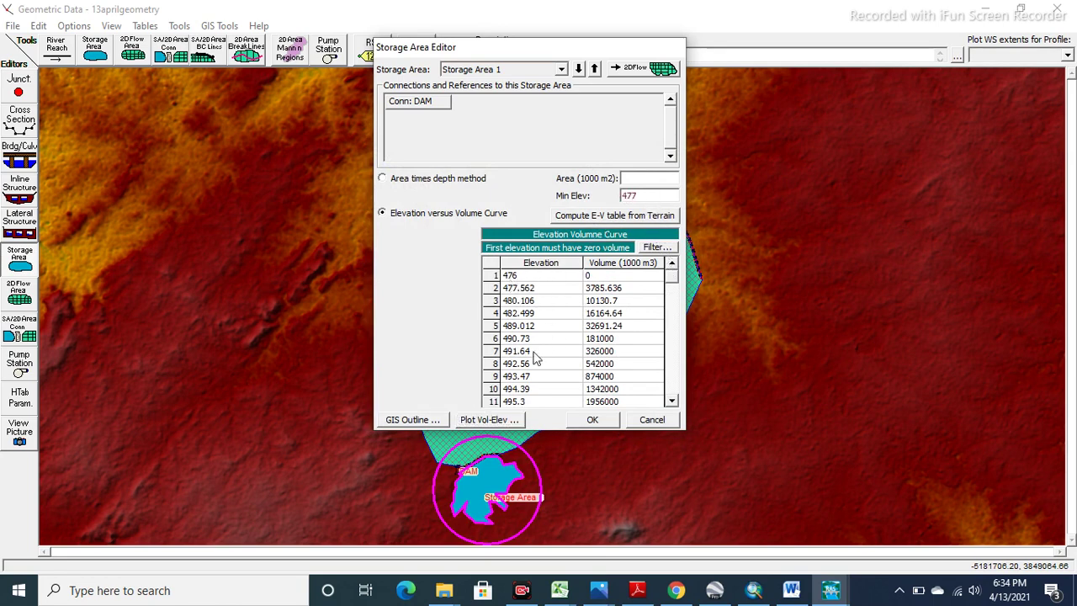
left_click(604, 420)
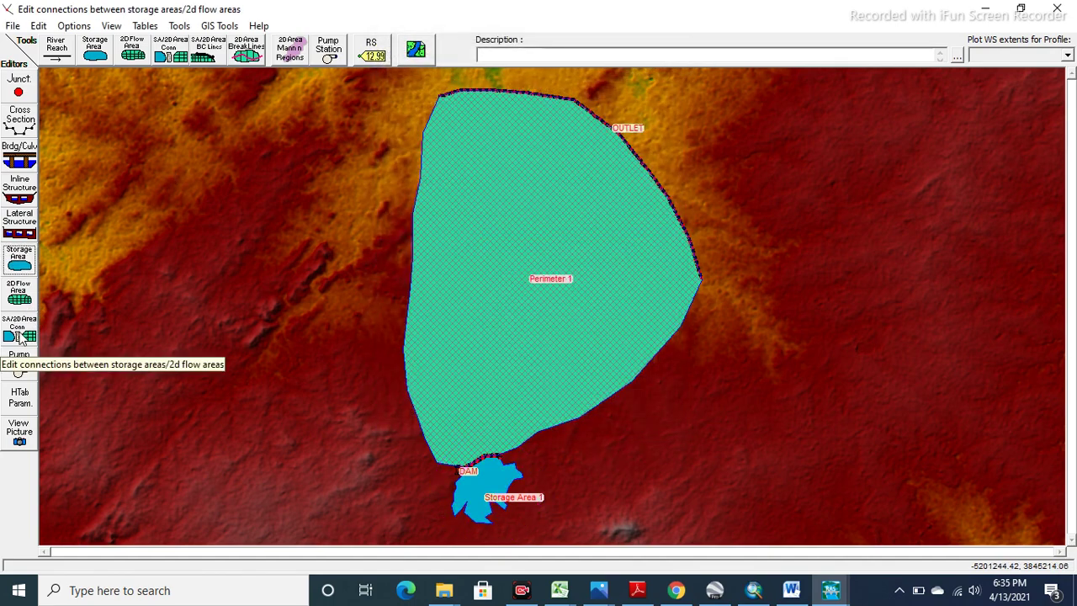
Step: Define the DAM connection's weir with a width of 5 and an embankment elevation of 486 at stations 0 and 1592.10
left_click(22, 337)
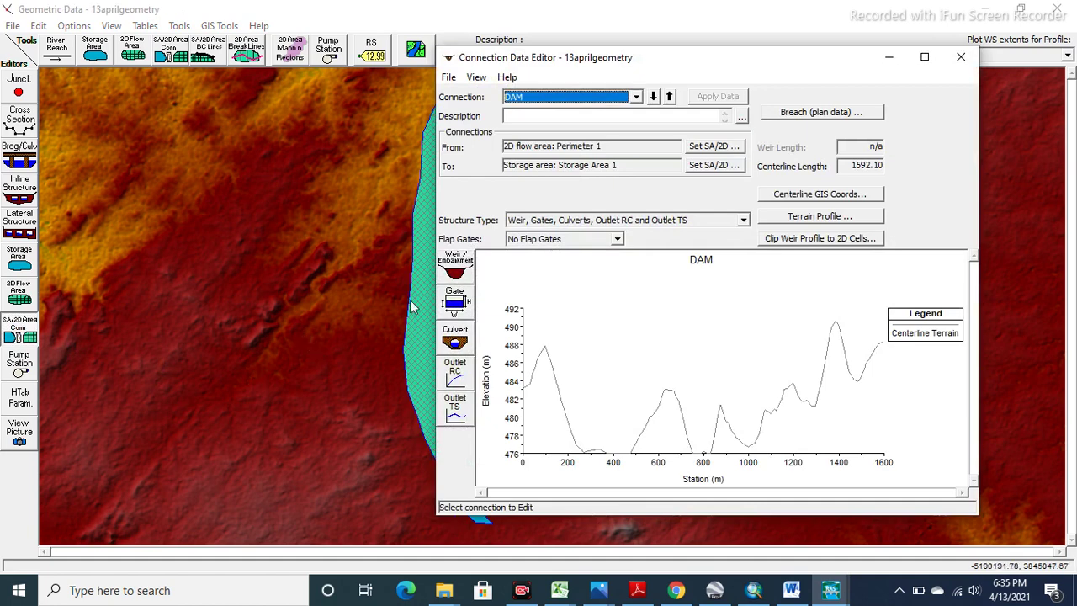
left_click(462, 272)
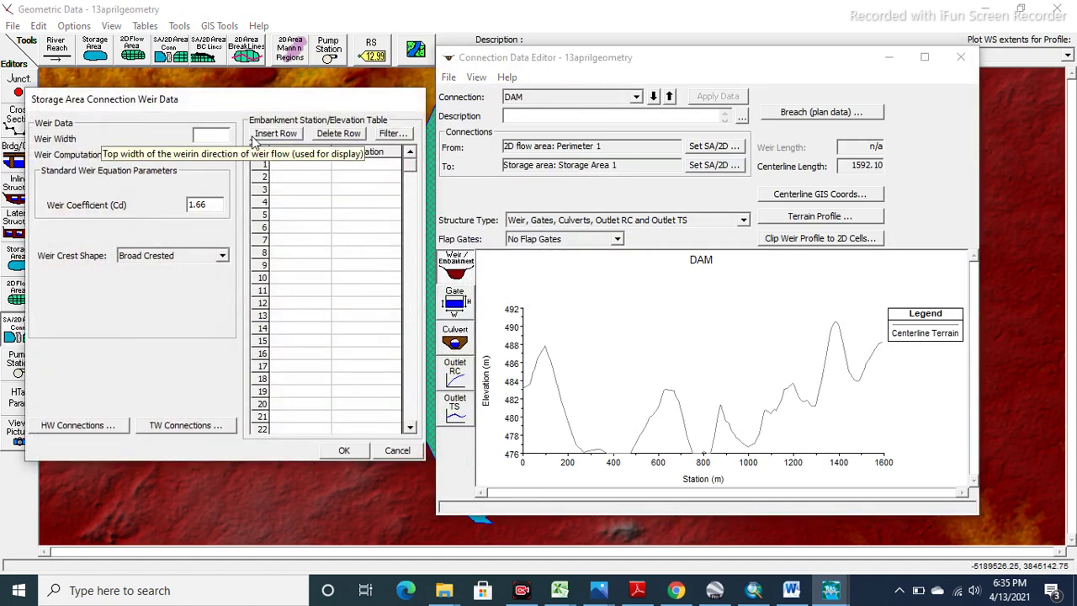
type("5")
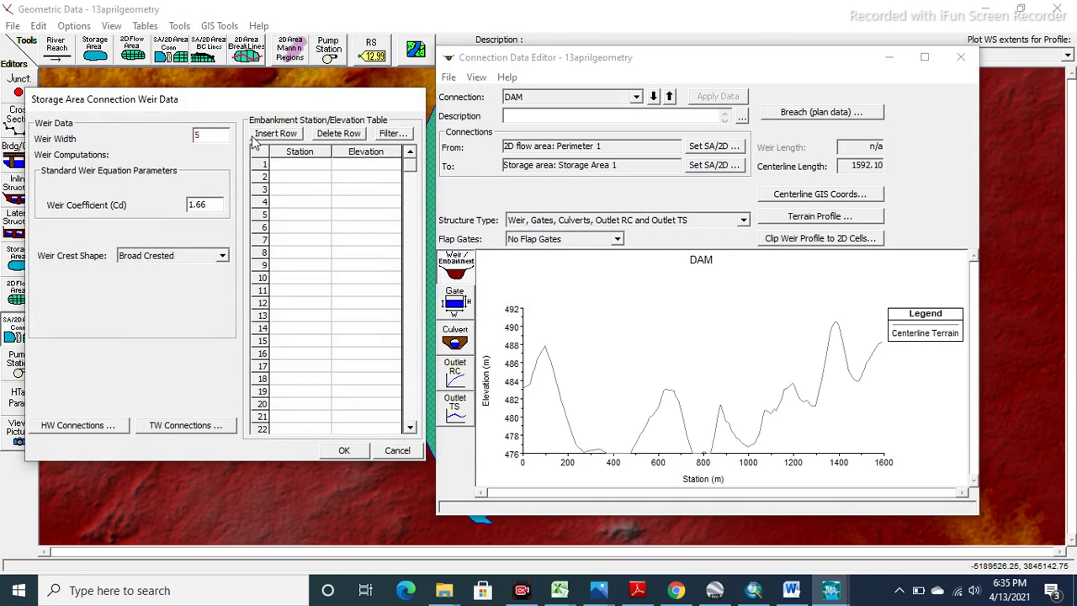
left_click(307, 167)
type("0")
left_click(358, 166)
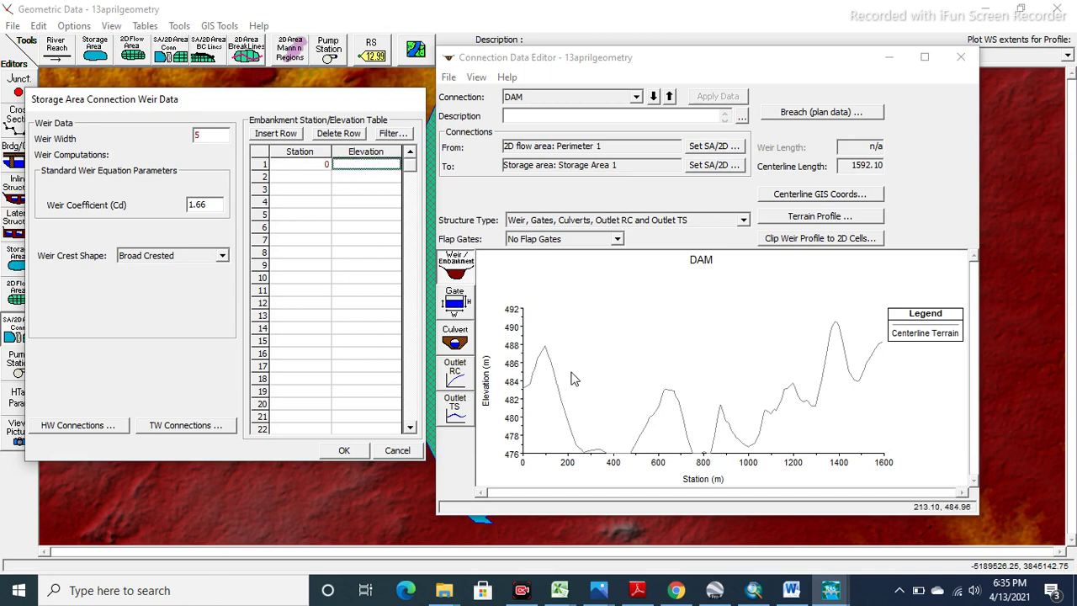
type("486")
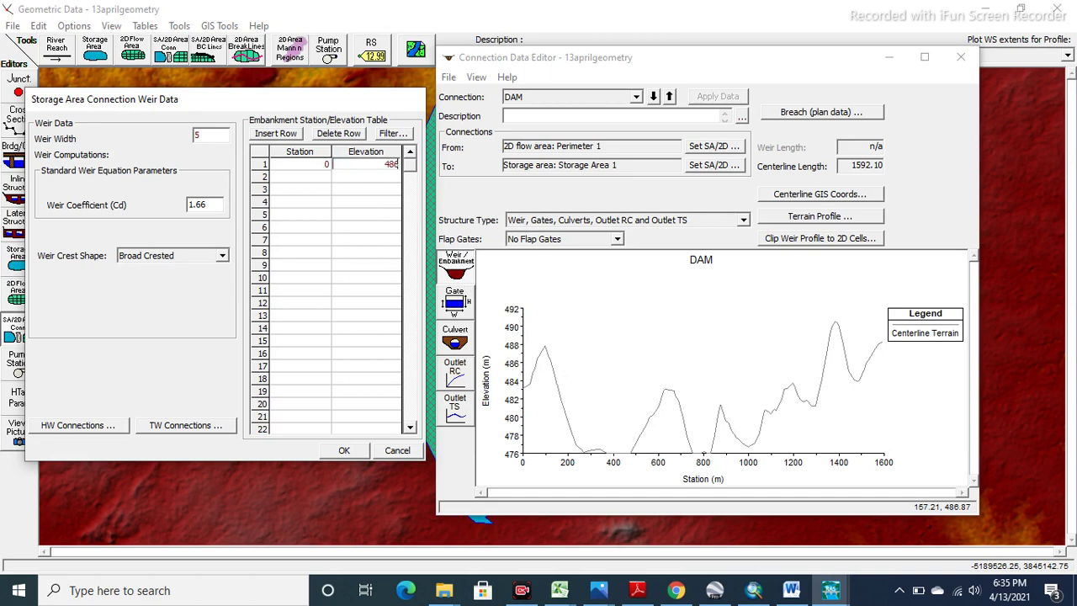
left_click(321, 178)
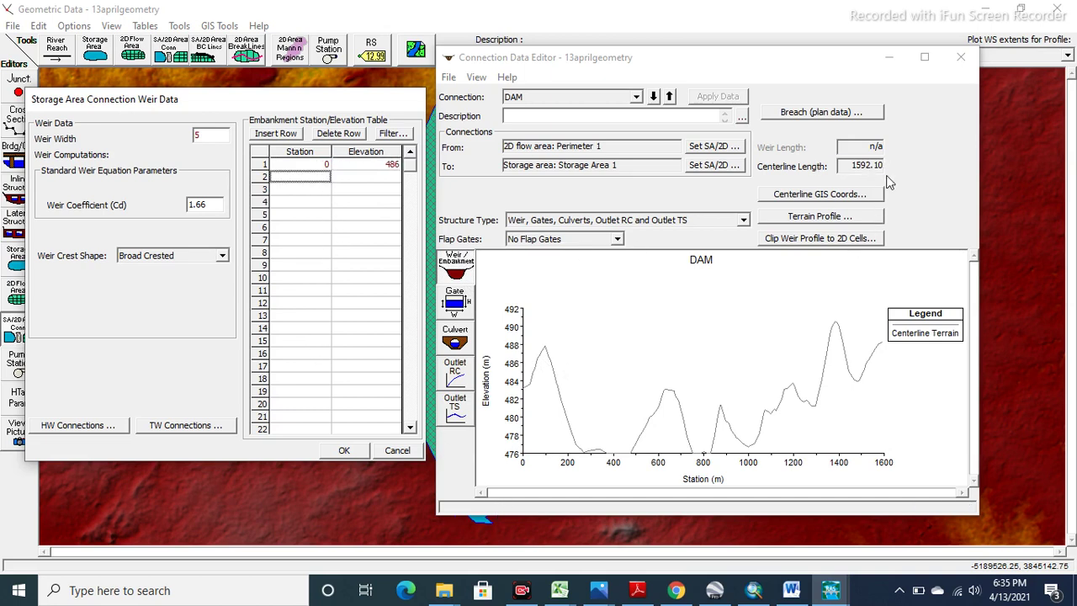
type("1592.10")
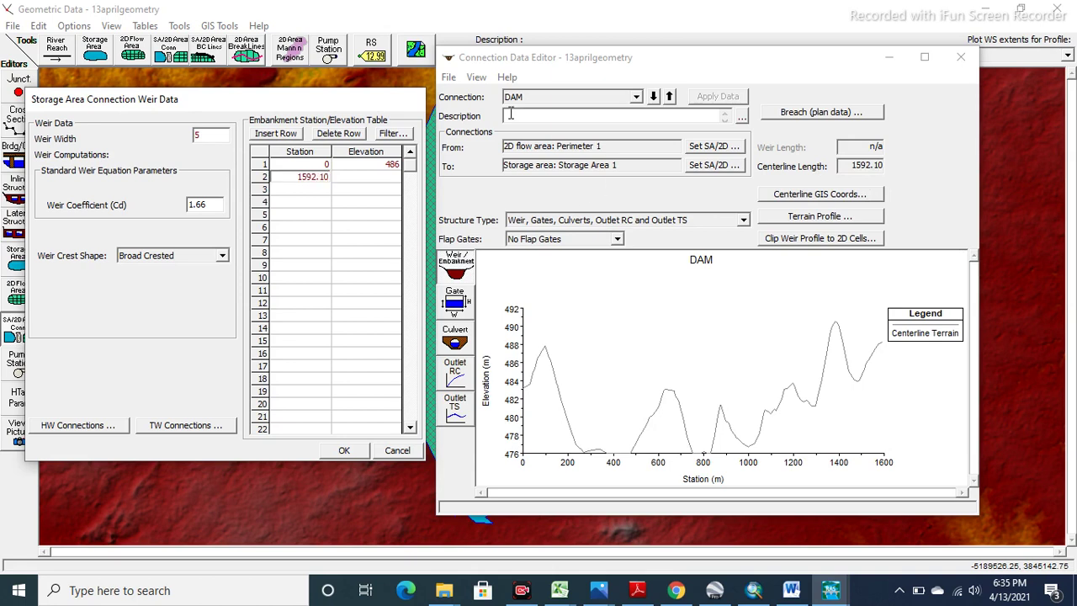
left_click(377, 178)
type("486")
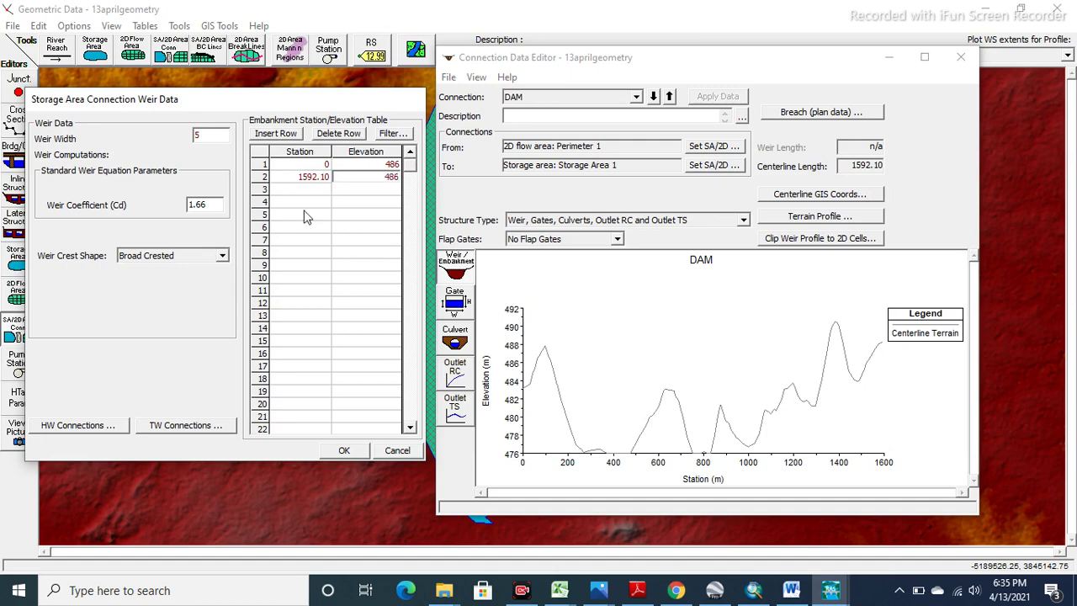
left_click(354, 450)
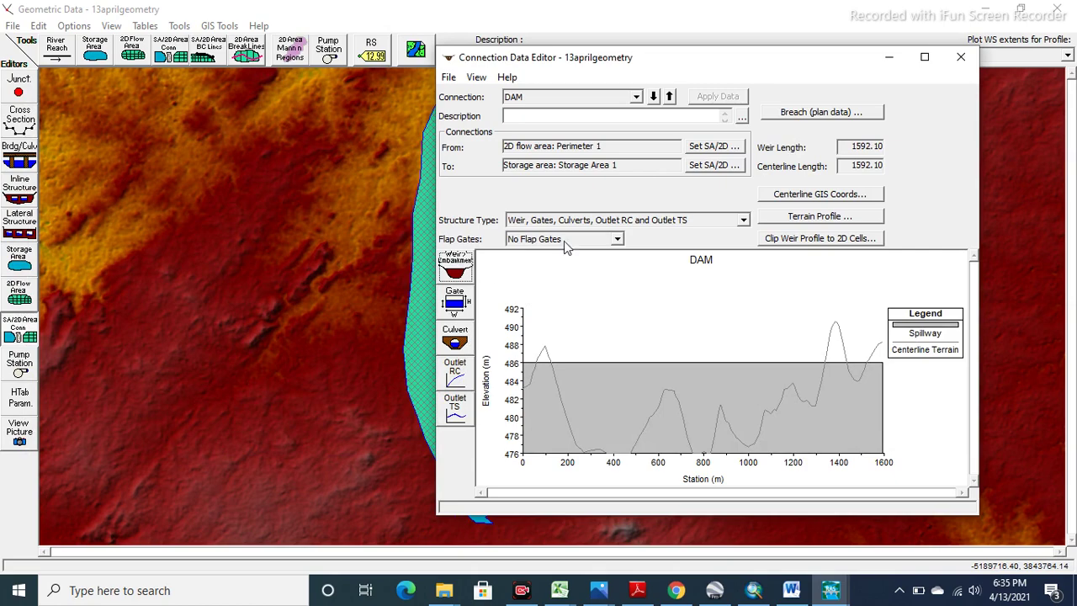
Step: Enable breaching of the DAM connection with center station 450, final bottom width 60 and final bottom elevation 477
left_click(839, 116)
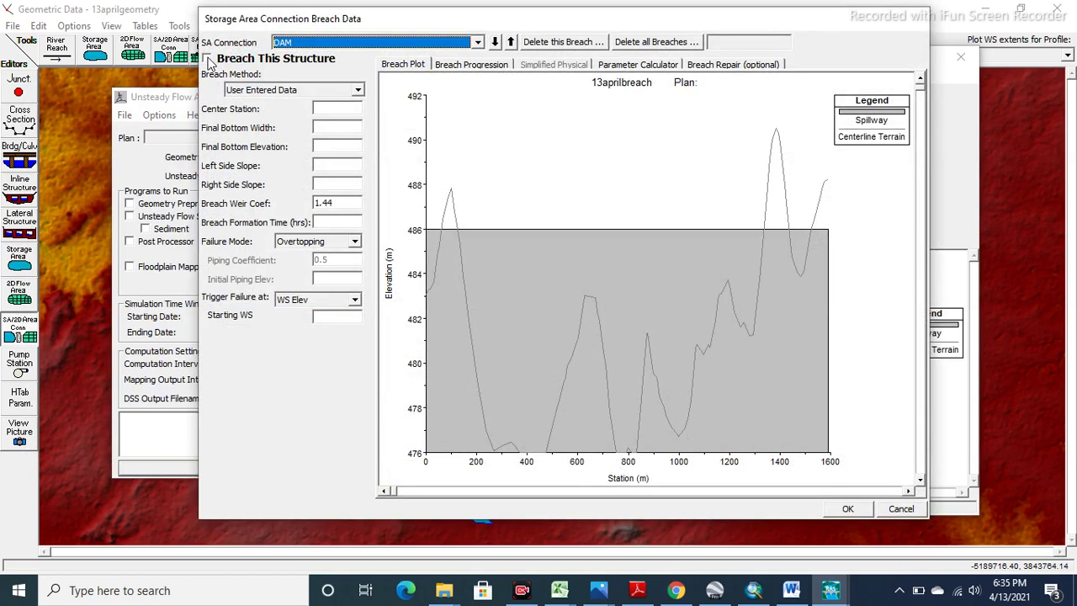
left_click(208, 59)
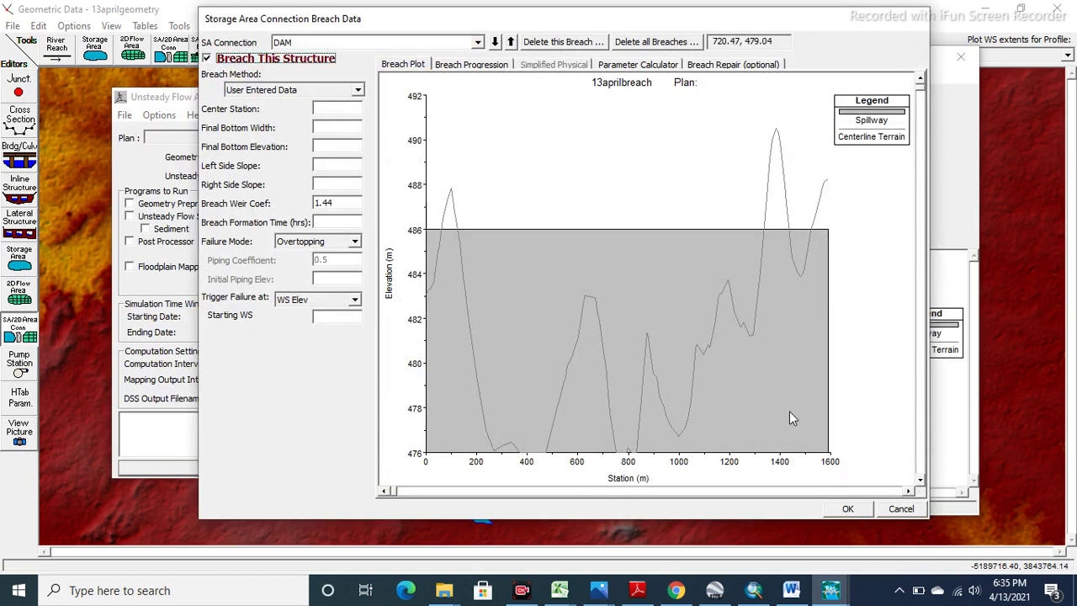
left_click(341, 109)
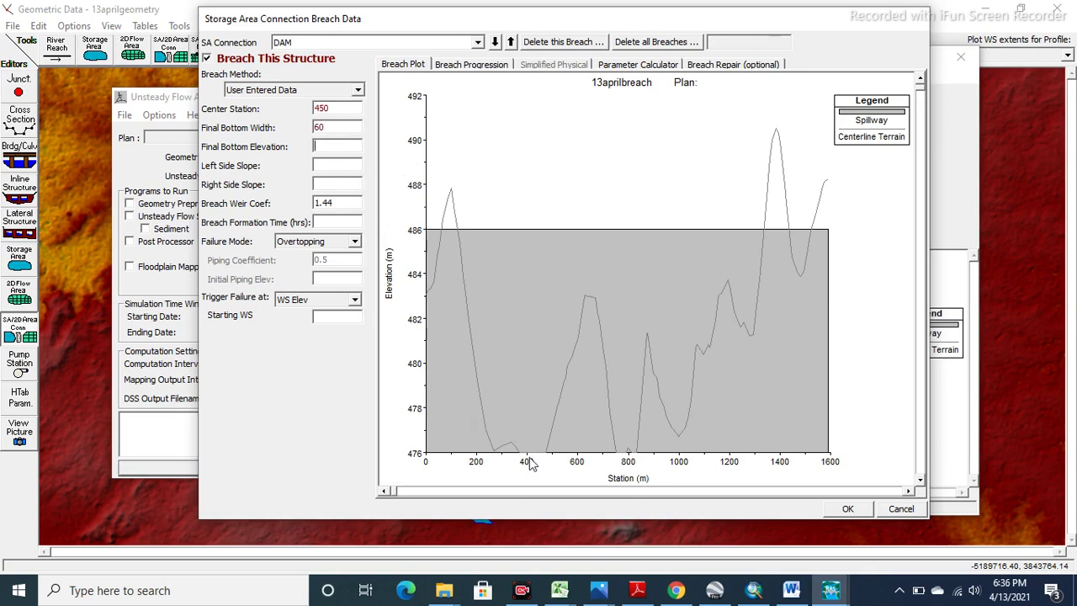
type("477")
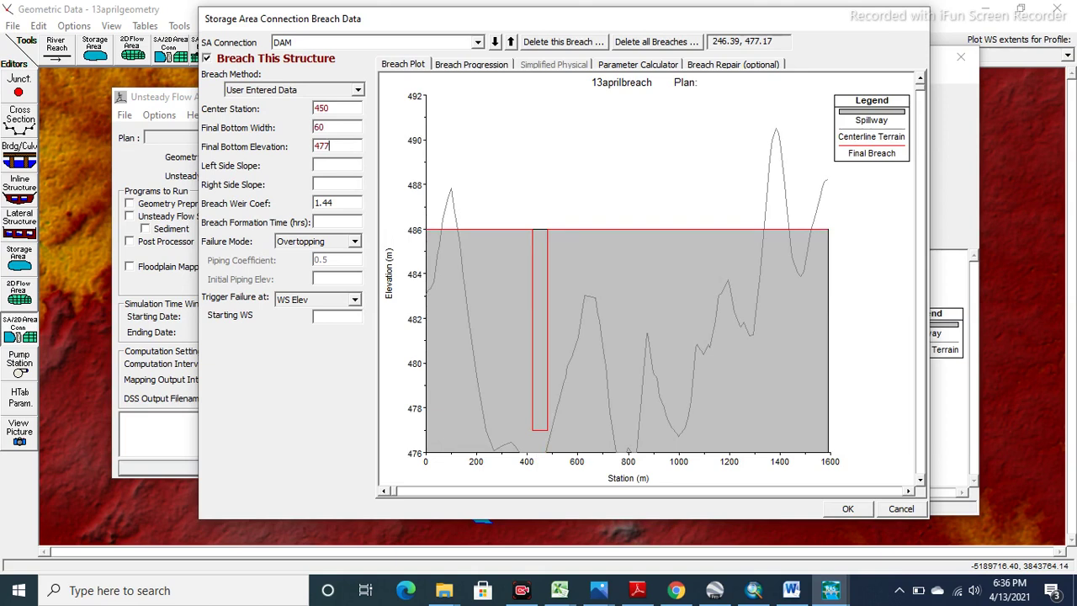
Step: Set the left and right breach side slopes to 2 and the formation time to 1 hour, then accept the breach data
left_click(340, 166)
type("2")
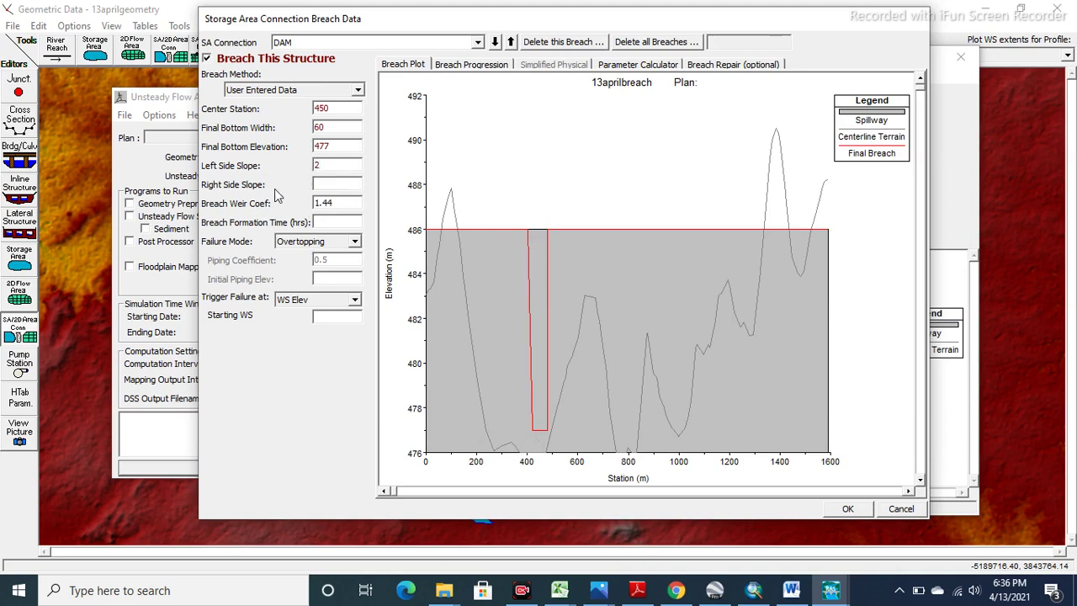
type("2")
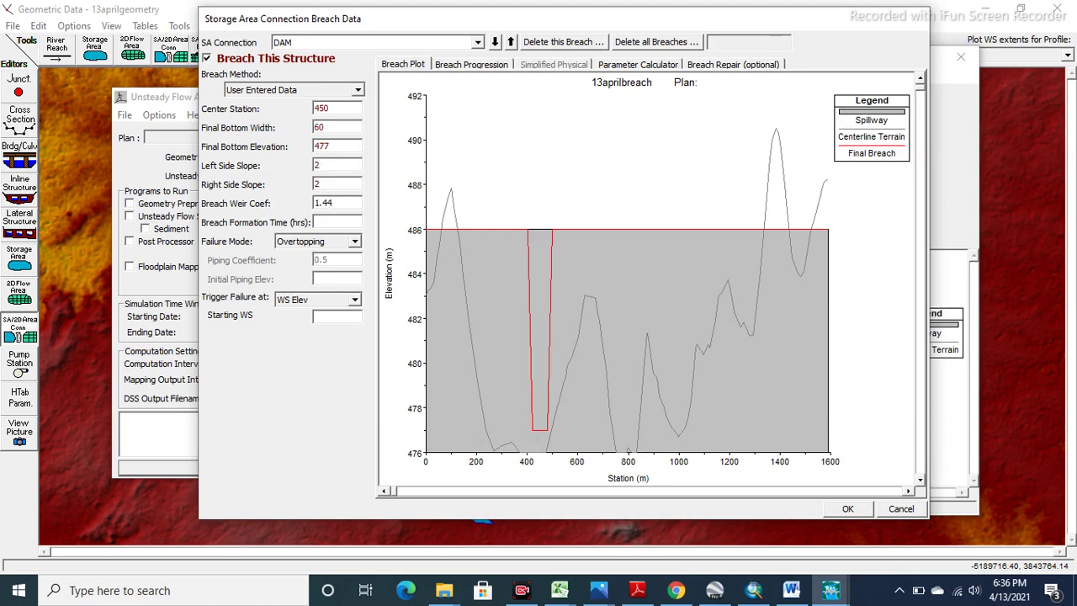
left_click(352, 221)
type("1")
left_click(862, 510)
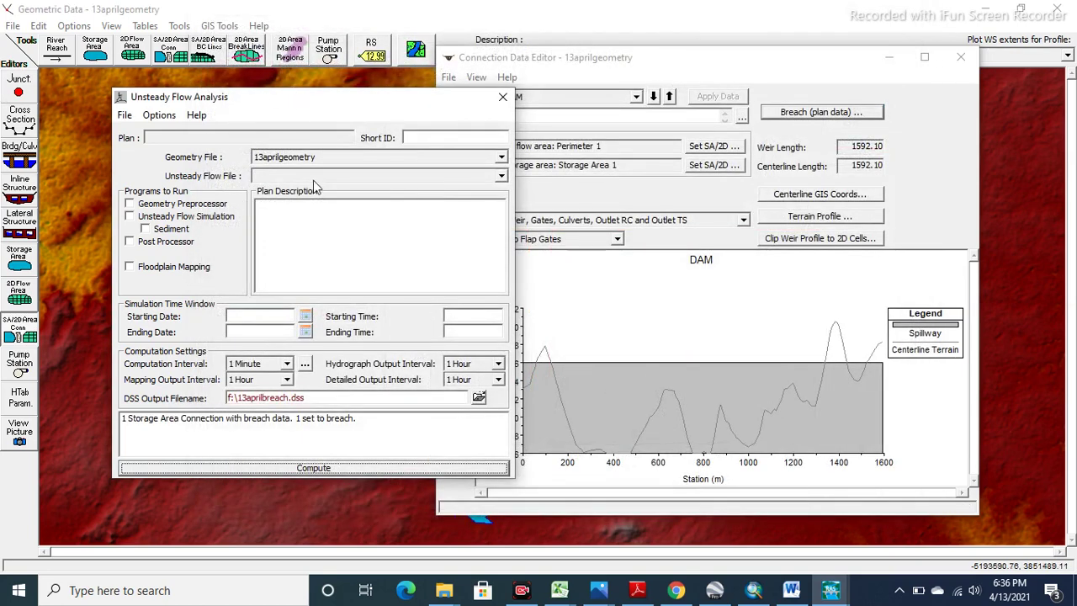
Step: Close the unsteady flow analysis window, the DAM connection editor and the geometry editor
left_click(502, 97)
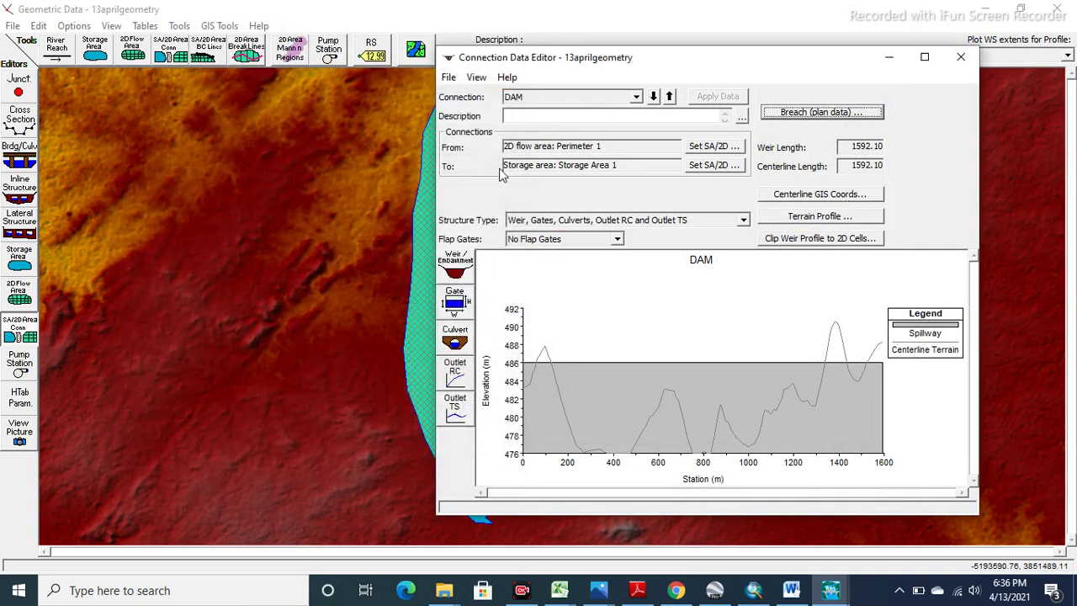
left_click(961, 58)
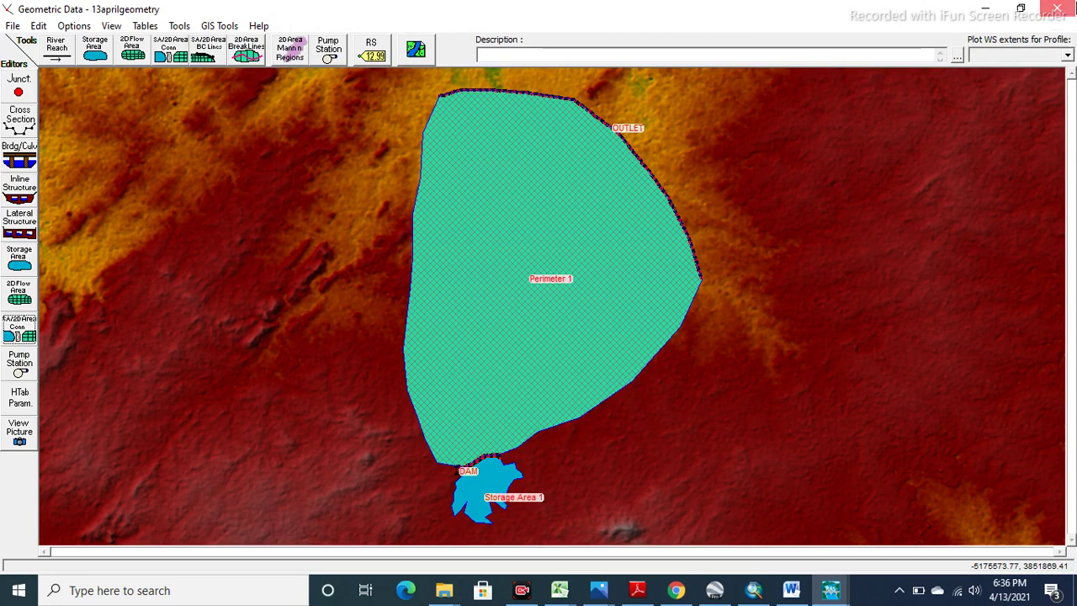
left_click(1057, 10)
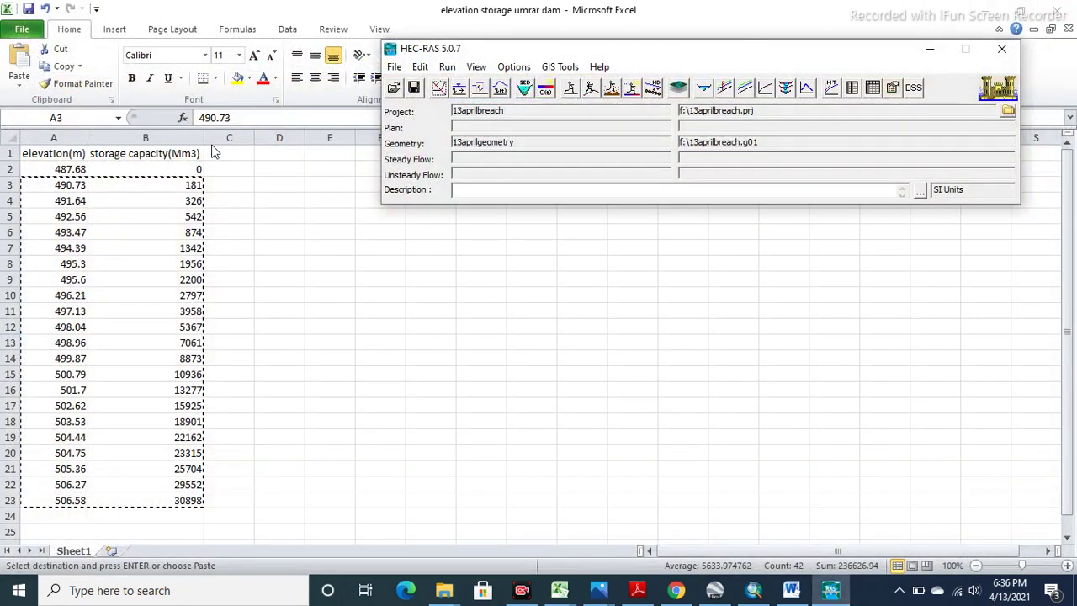
Step: Open the unsteady flow data and assign a normal depth boundary with a friction slope to Perimeter 1's OUTLET line
left_click(501, 89)
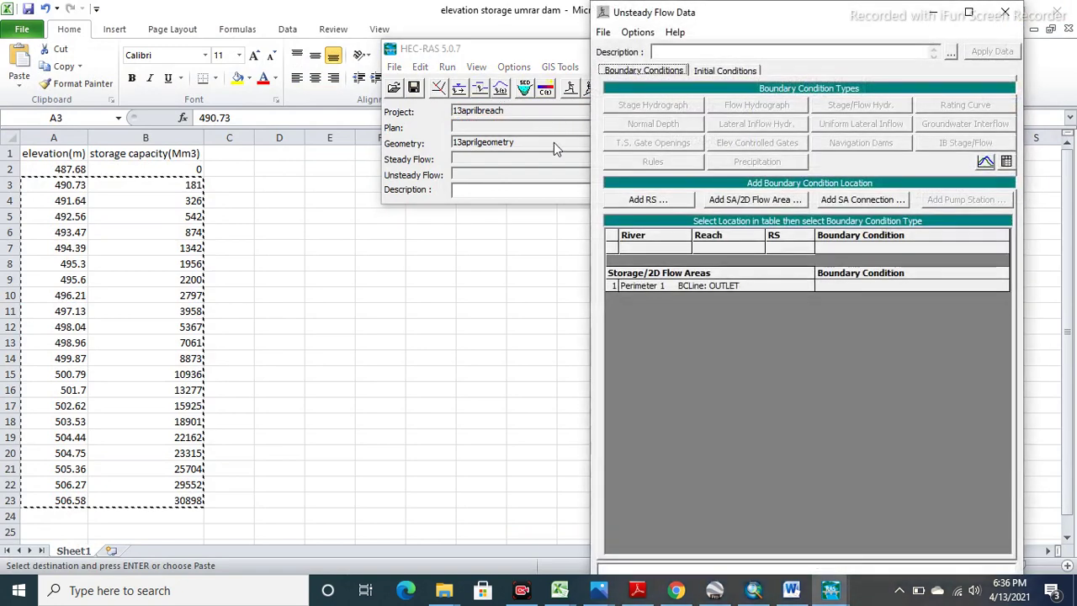
left_click(850, 287)
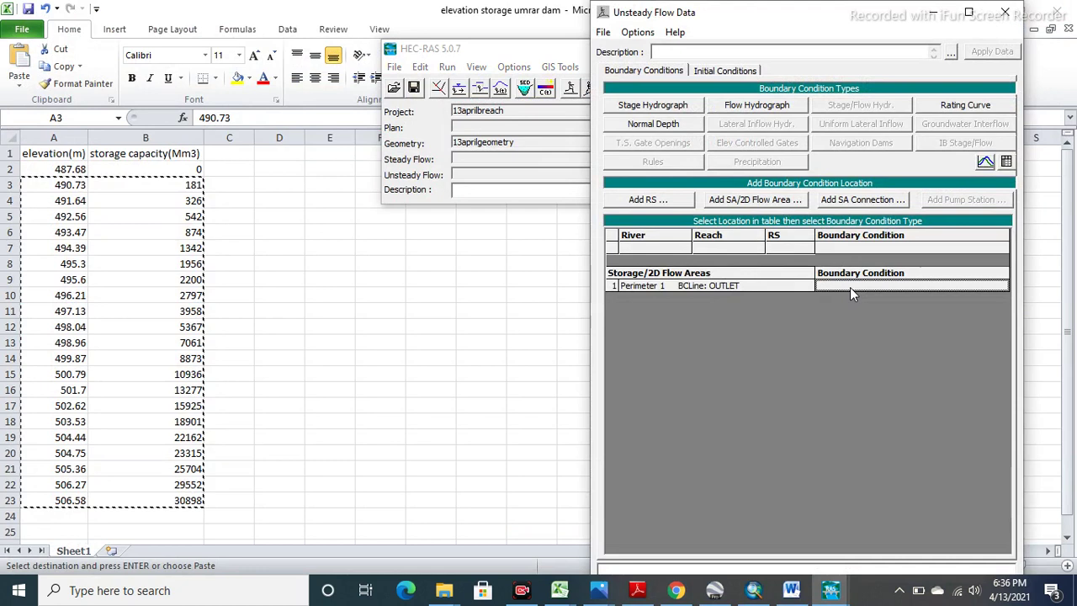
left_click(671, 126)
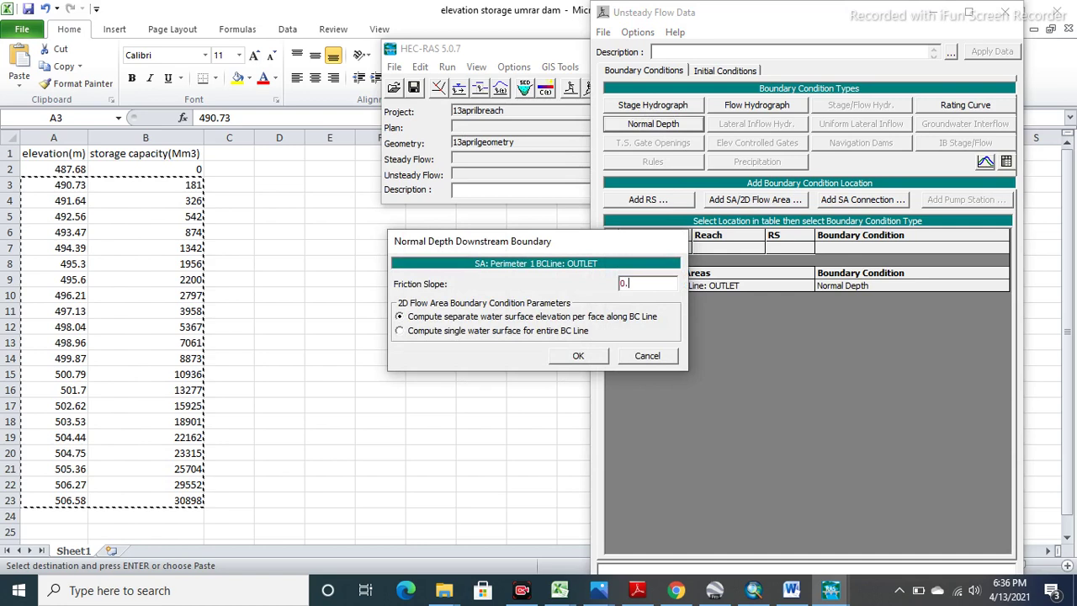
left_click(589, 360)
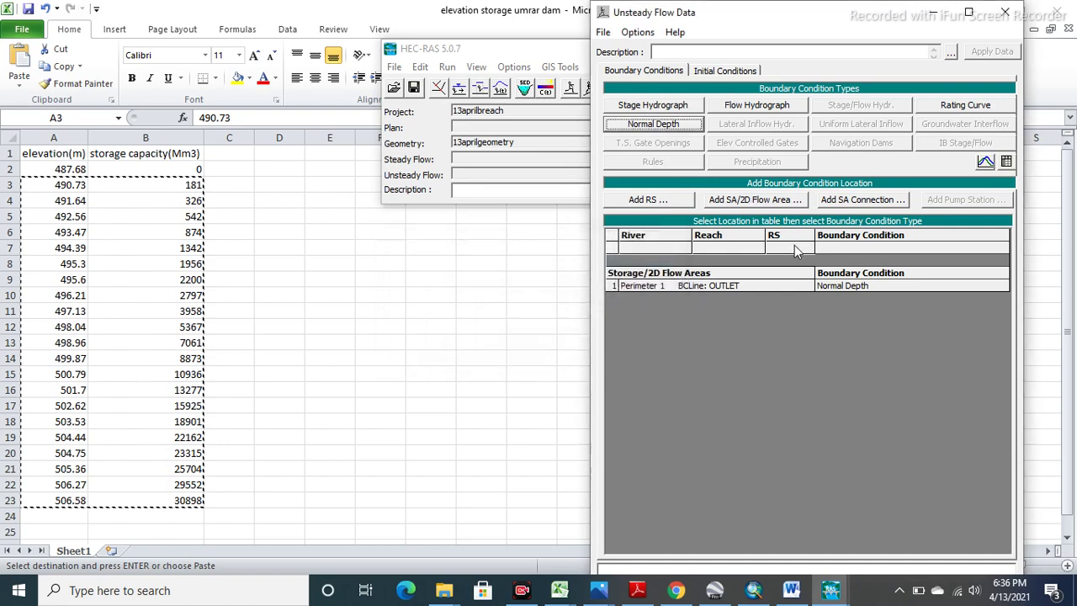
Step: Add Storage Area 1 as a boundary condition location in the unsteady flow data
left_click(757, 207)
left_click(436, 263)
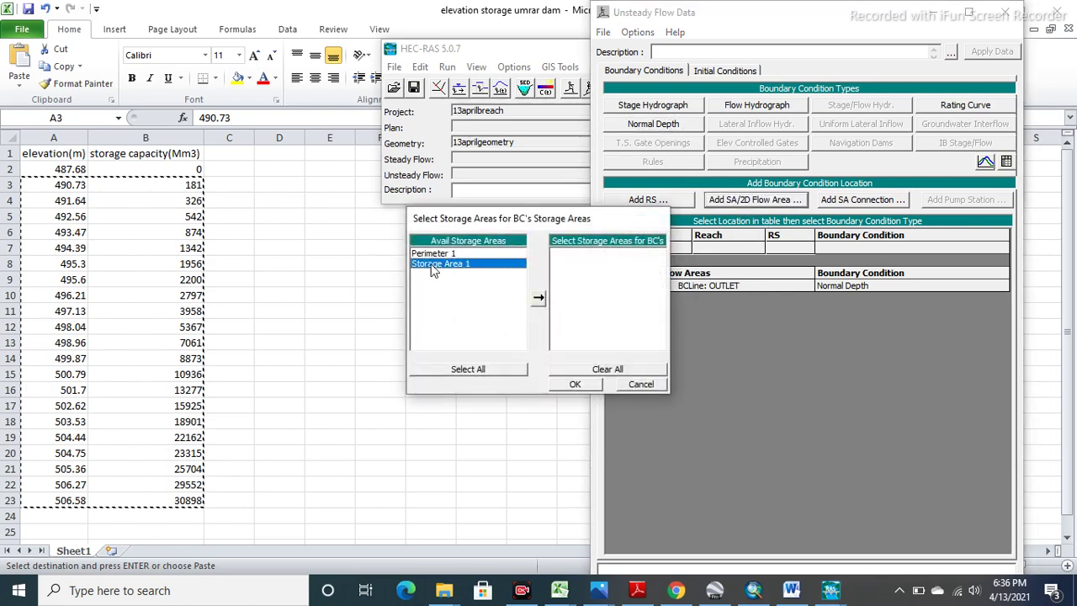
left_click(538, 300)
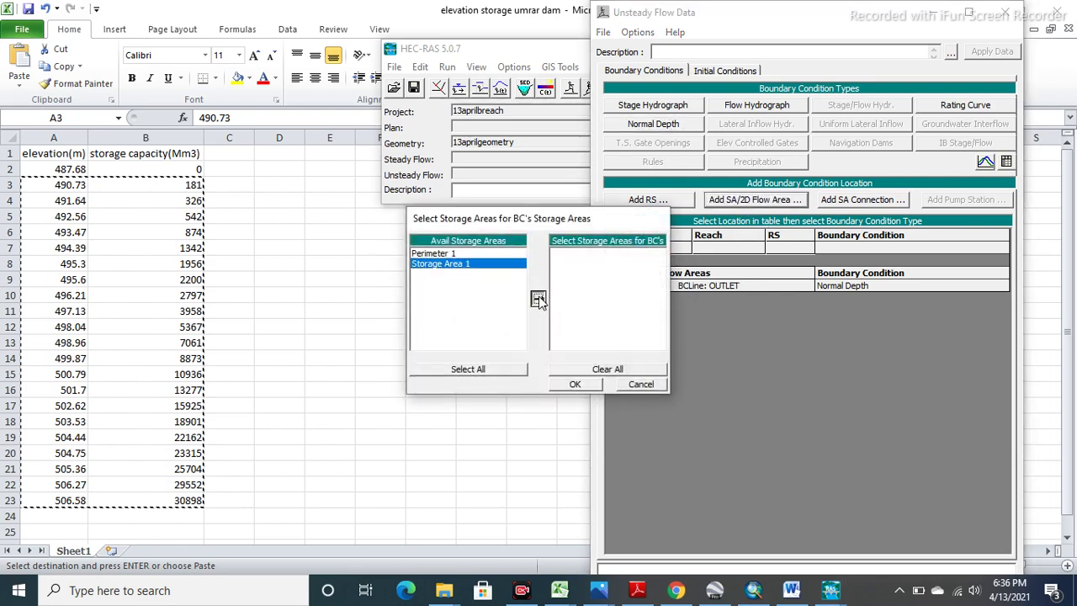
left_click(574, 385)
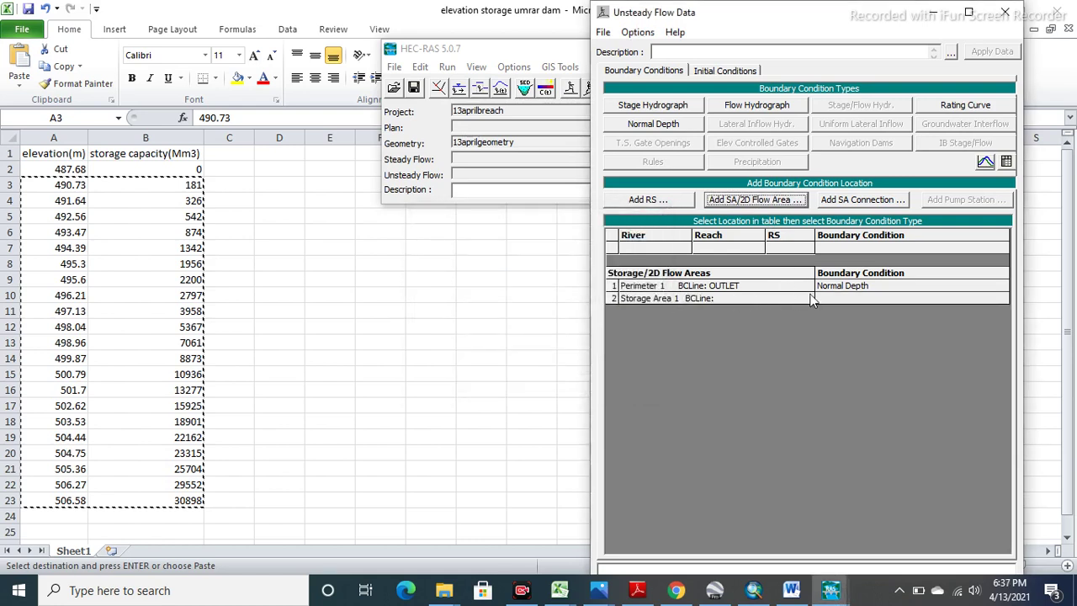
Step: Assign a lateral inflow hydrograph to Storage Area 1 with a fixed start time of 01SEP2008 at 00:00
left_click(857, 297)
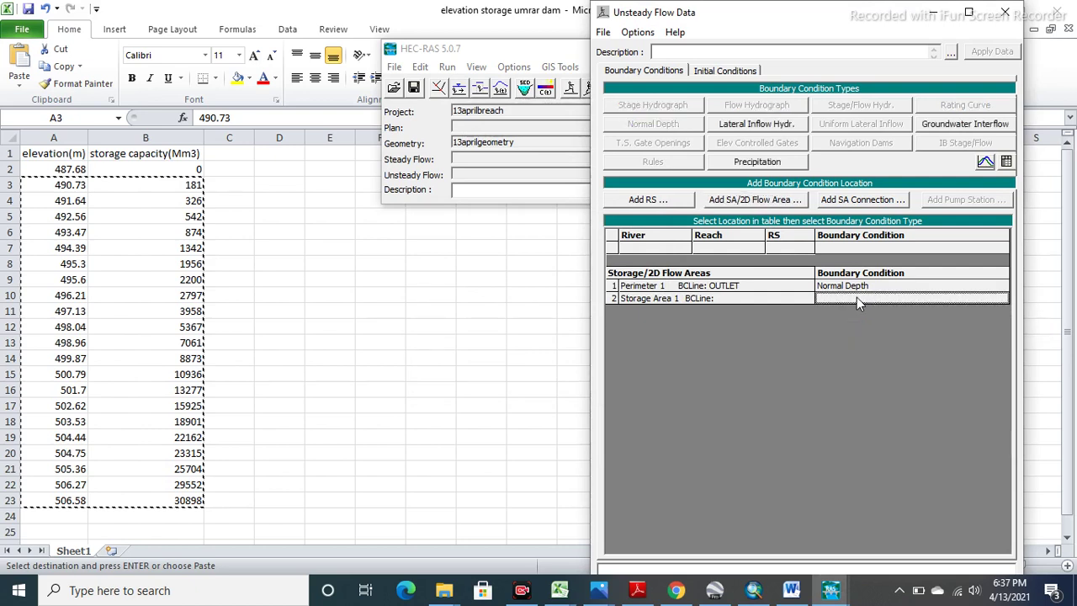
left_click(770, 126)
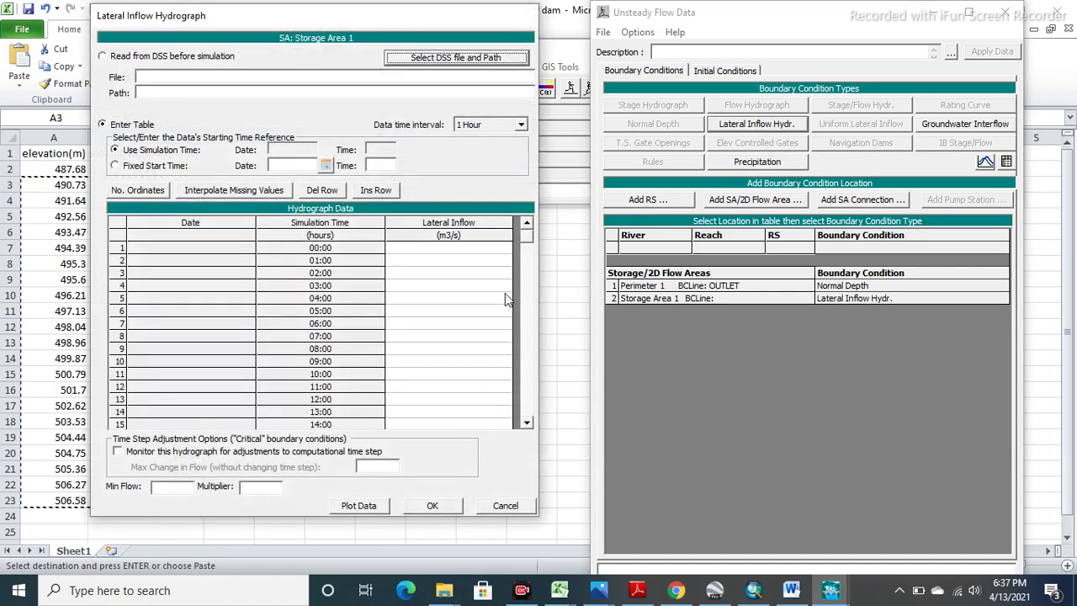
left_click(117, 167)
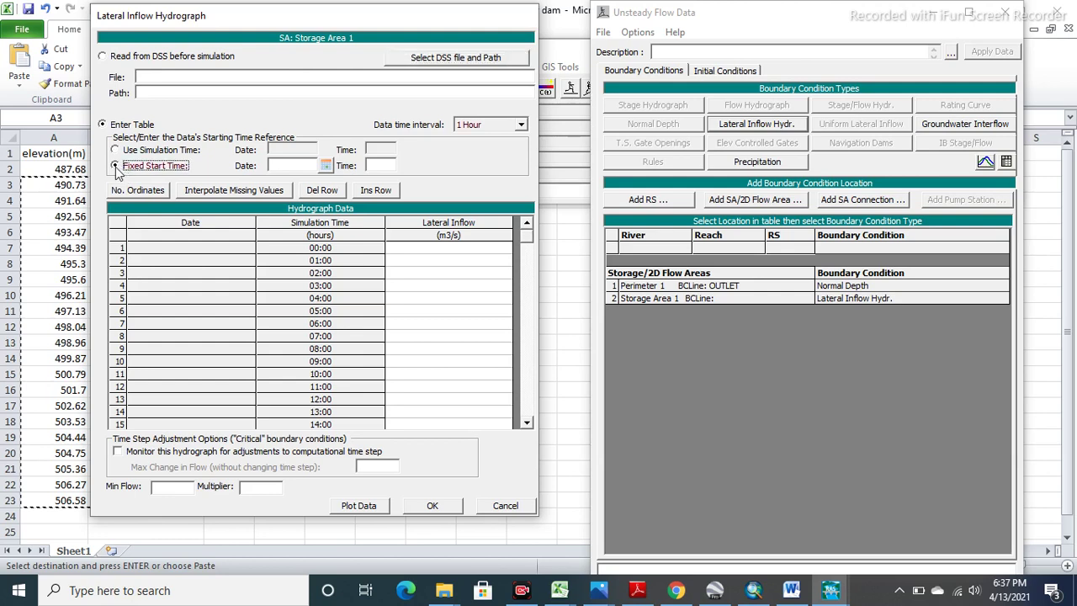
left_click(327, 166)
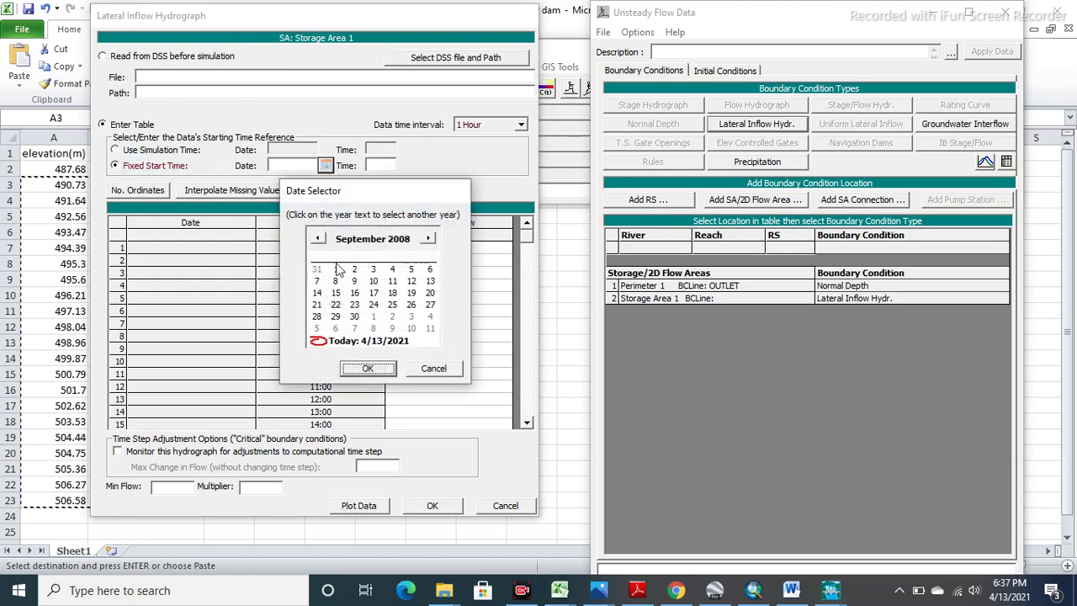
left_click(363, 370)
left_click(381, 165)
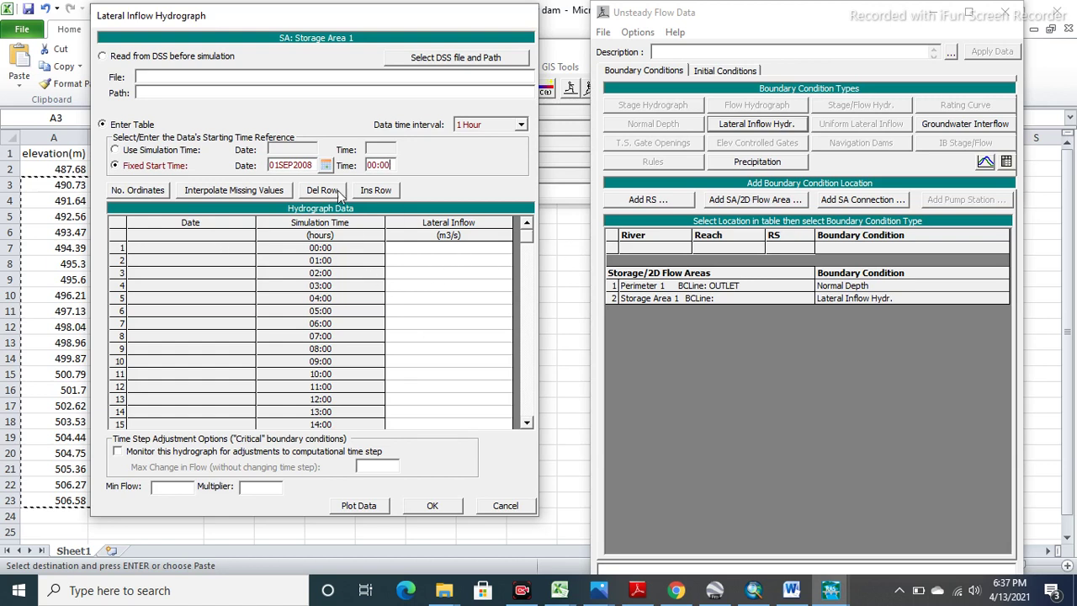
left_click(484, 252)
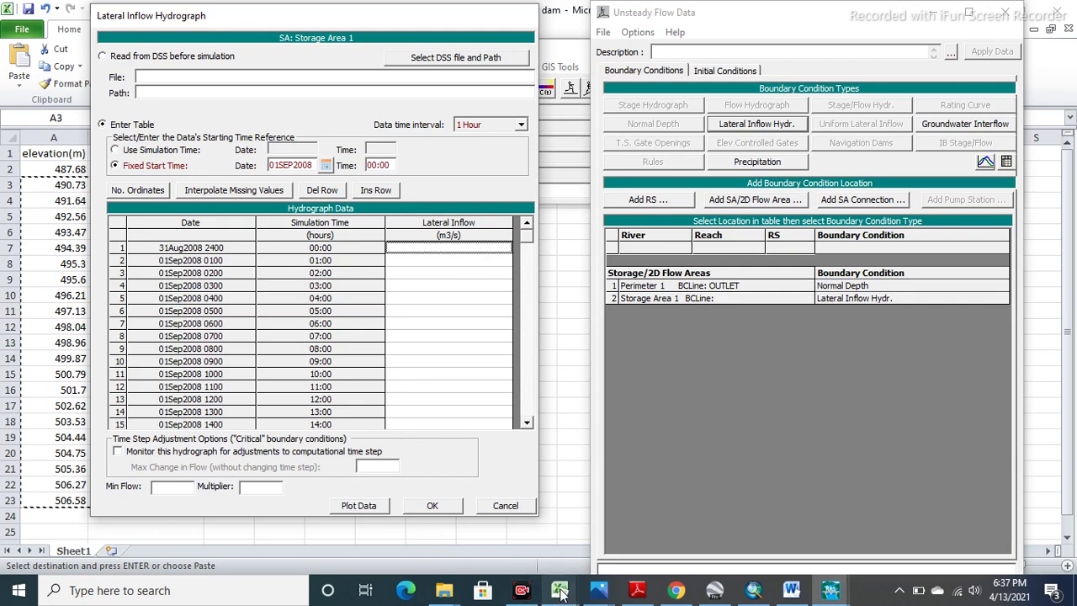
Step: Switch to the umrar hydrograph workbook in Excel and copy the discharge values in B2:B22
mouse_move(560, 591)
left_click(596, 560)
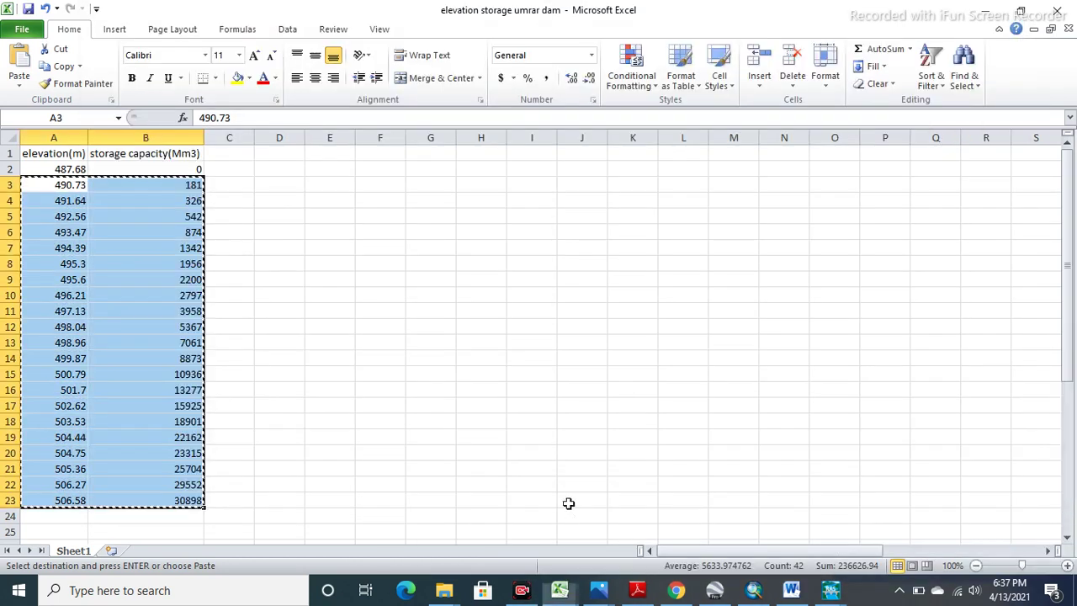
left_click_drag(146, 170, 140, 478)
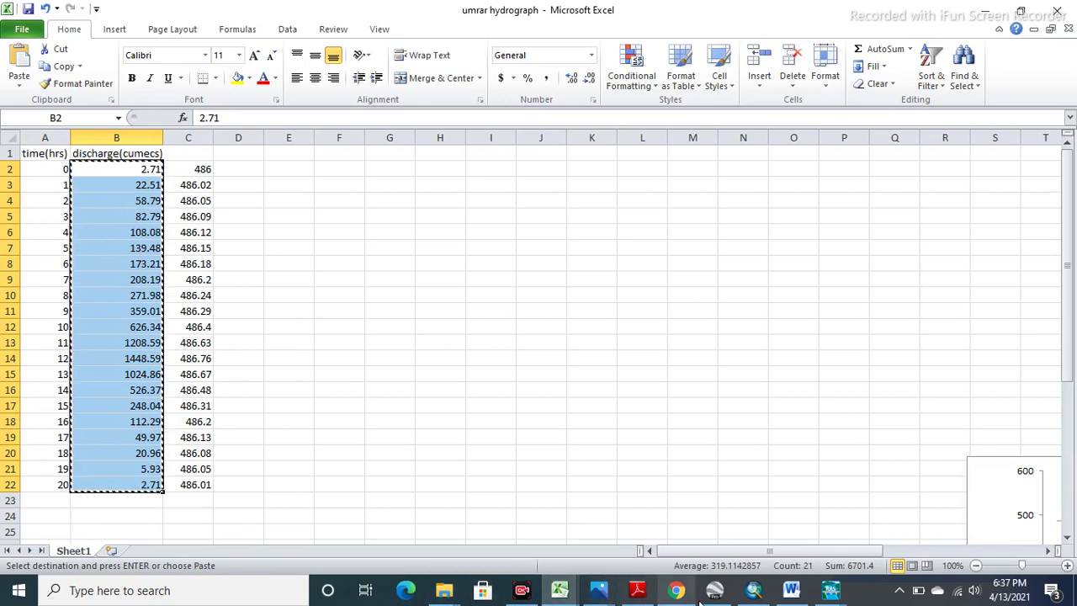
Step: Return to HEC-RAS and paste the copied discharges into the lateral inflow column, starting at simulation time 00:00
left_click(831, 590)
left_click(934, 533)
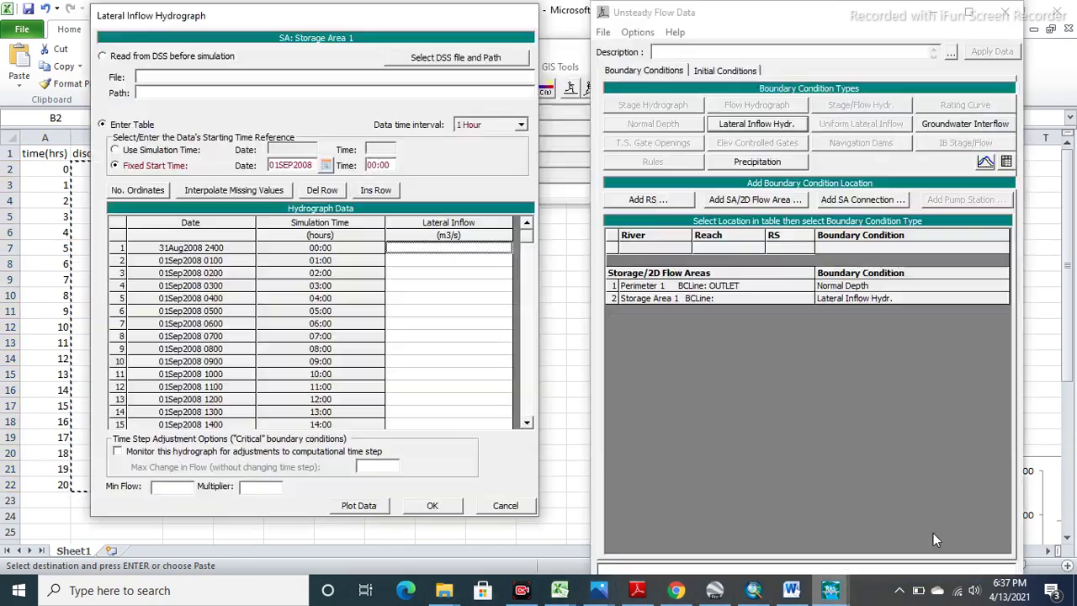
left_click_drag(455, 248, 465, 398)
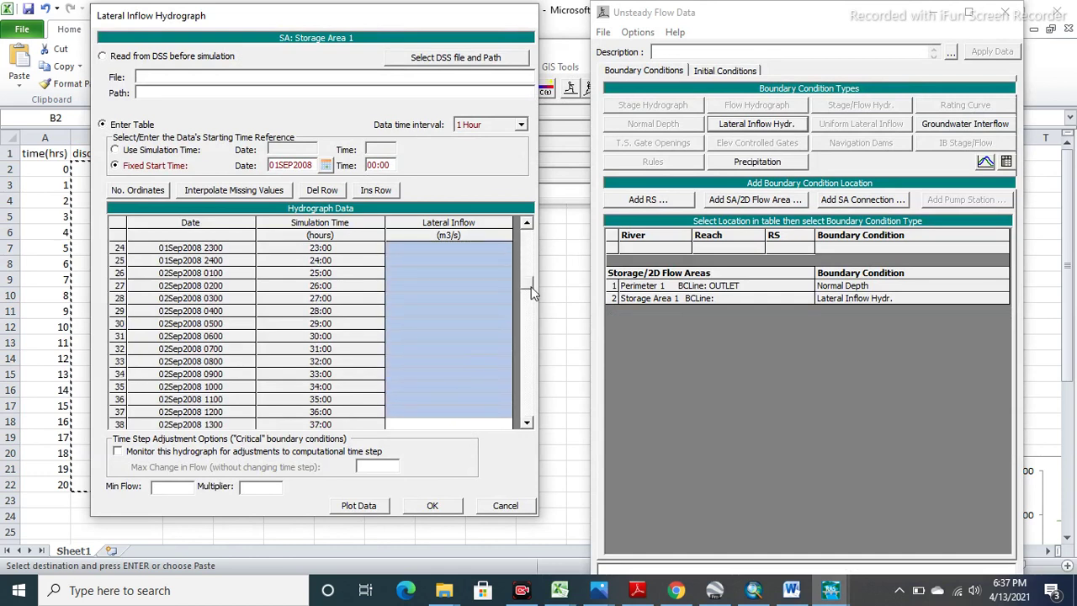
key("ctrl+v")
Step: Plot the lateral inflow hydrograph, check the pasted values down the table, and accept the hydrograph
left_click(359, 506)
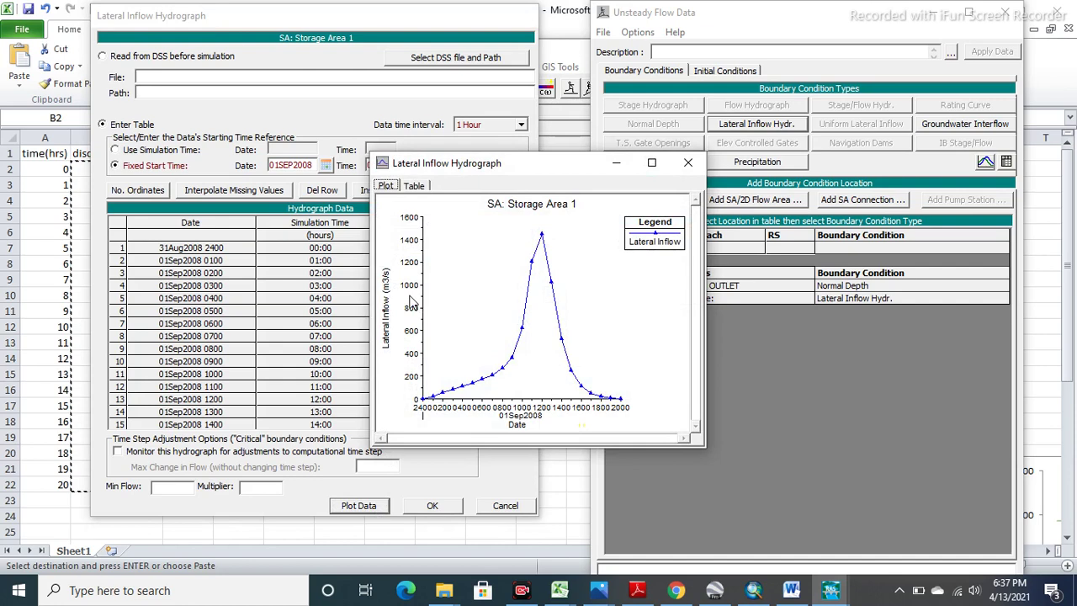
left_click(689, 163)
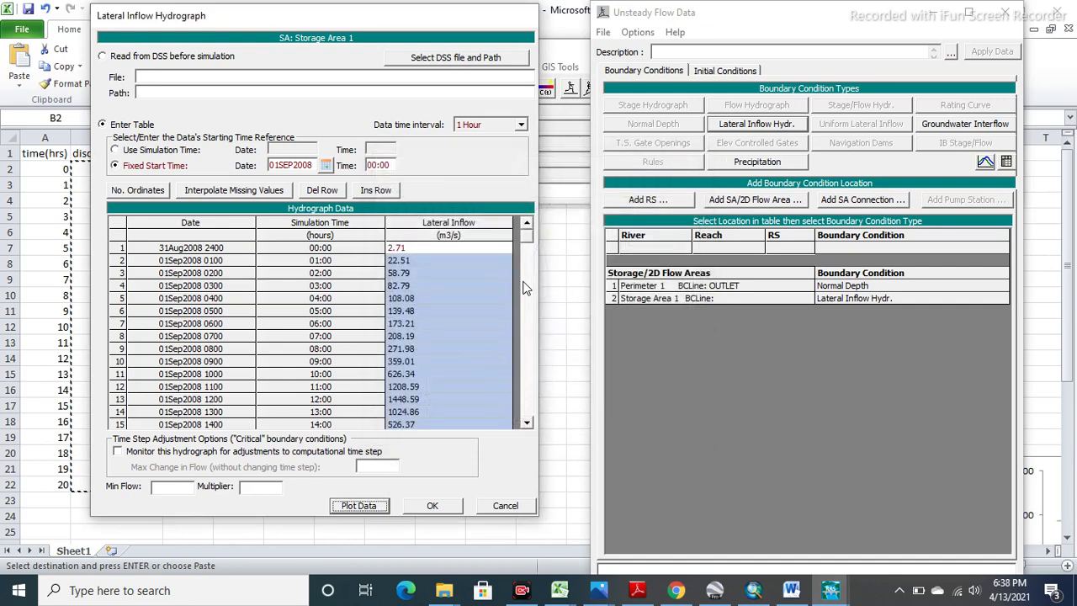
left_click_drag(526, 237, 526, 267)
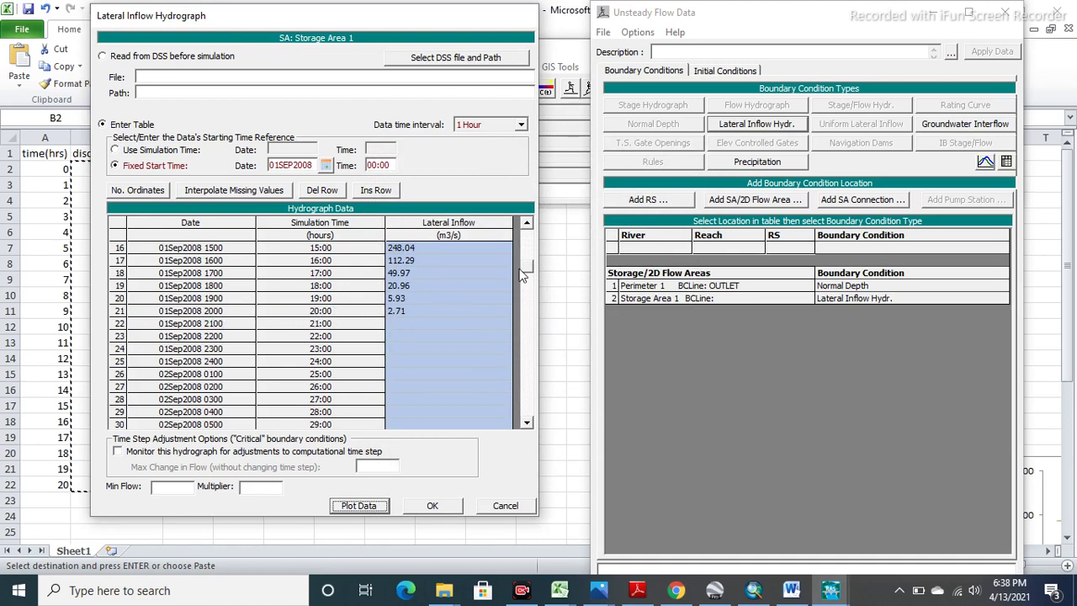
mouse_move(527, 273)
left_mouse_down()
mouse_move(527, 247)
mouse_move(526, 271)
left_mouse_up()
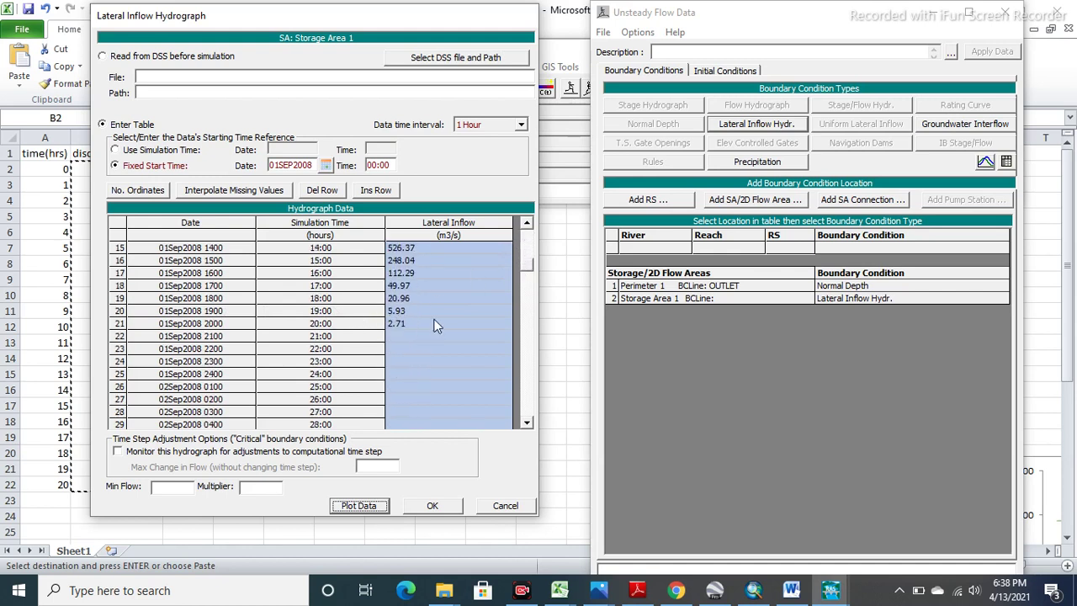
left_click(439, 510)
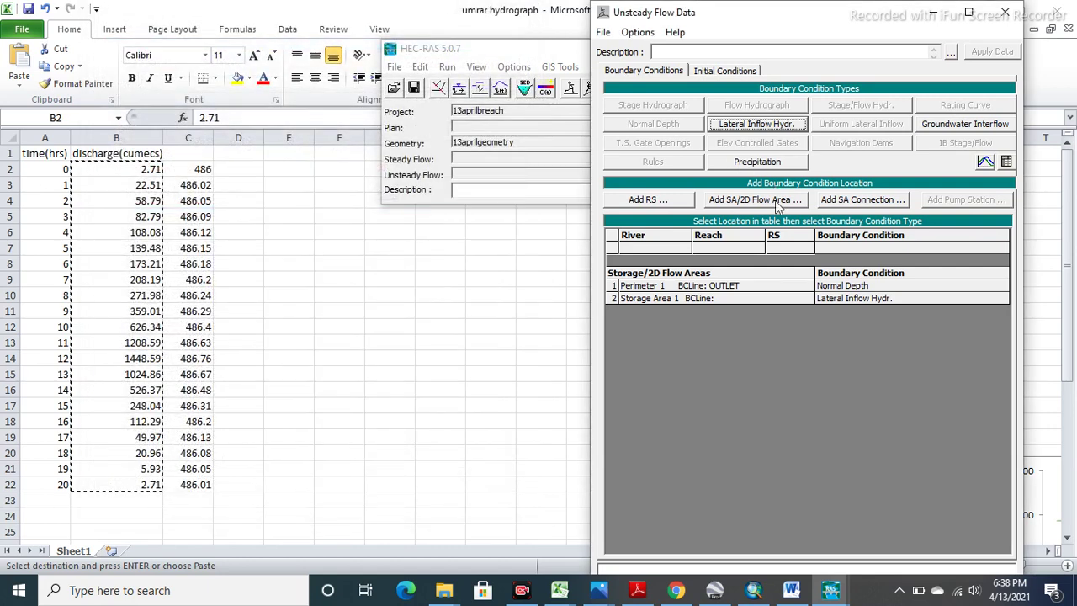
Step: Set Storage Area 1's initial elevation to 486, apply the data and close the unsteady flow data window
left_click(724, 71)
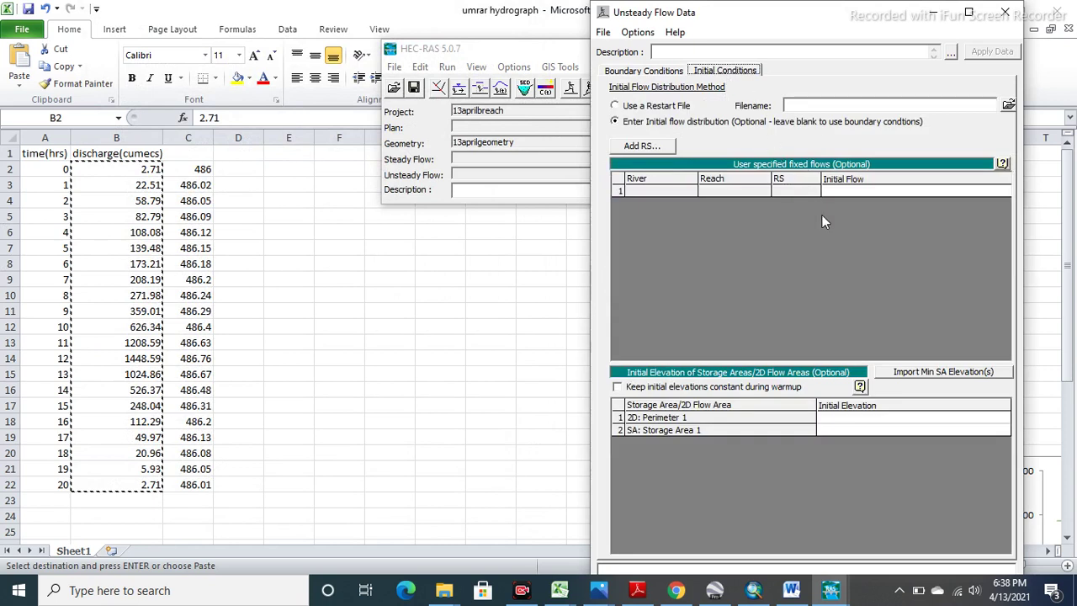
left_click(882, 429)
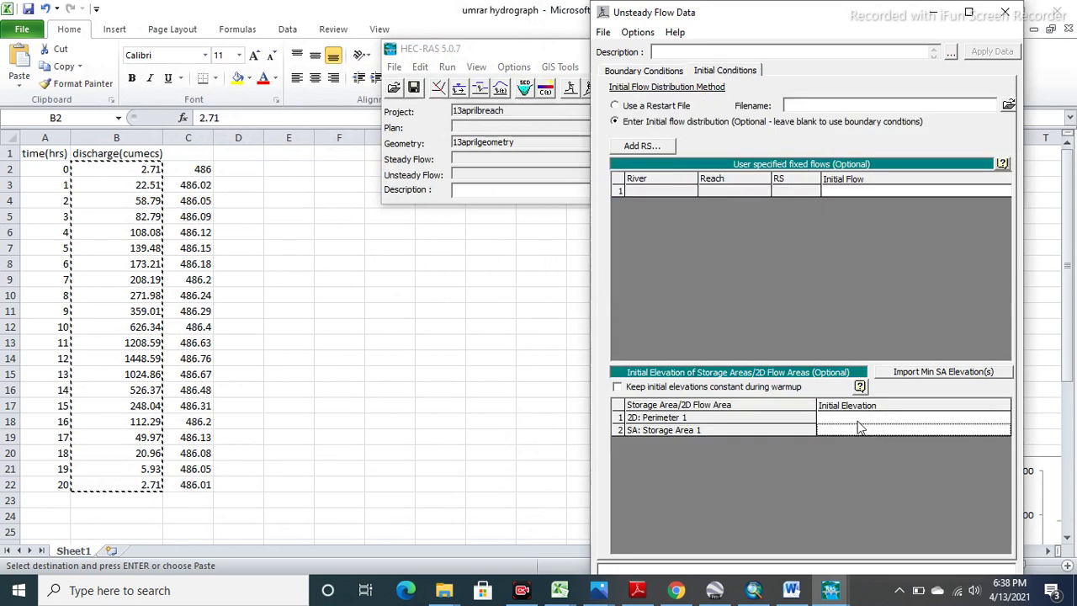
type("486")
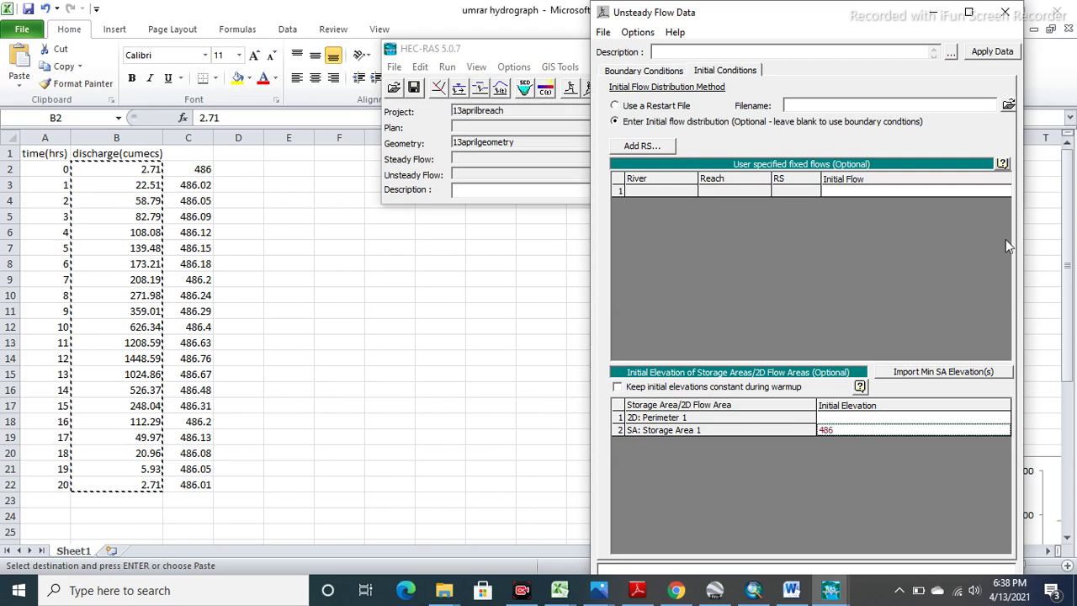
left_click(996, 52)
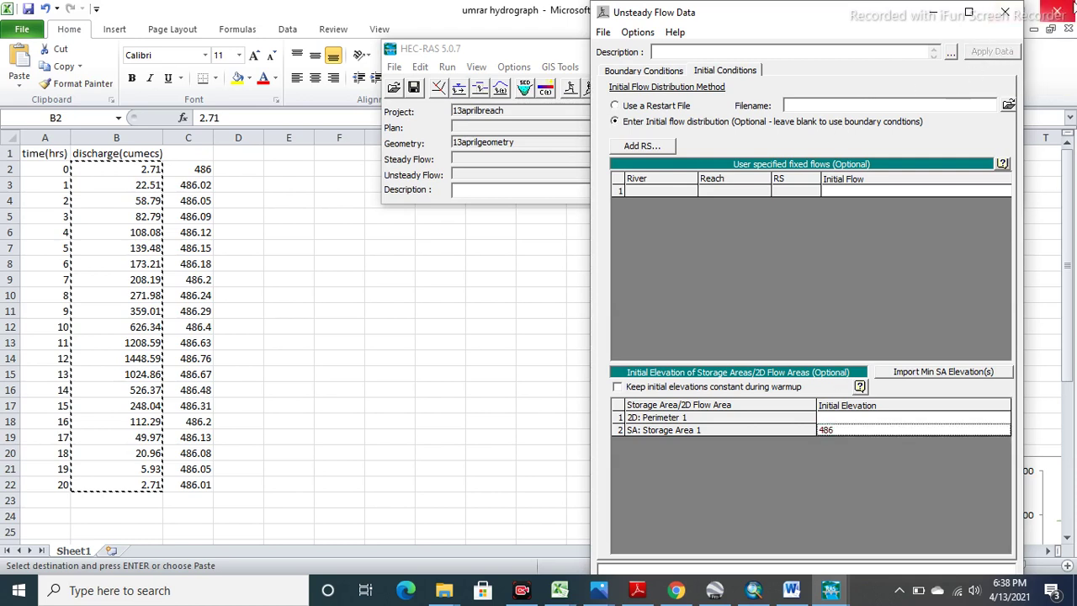
left_click(1005, 12)
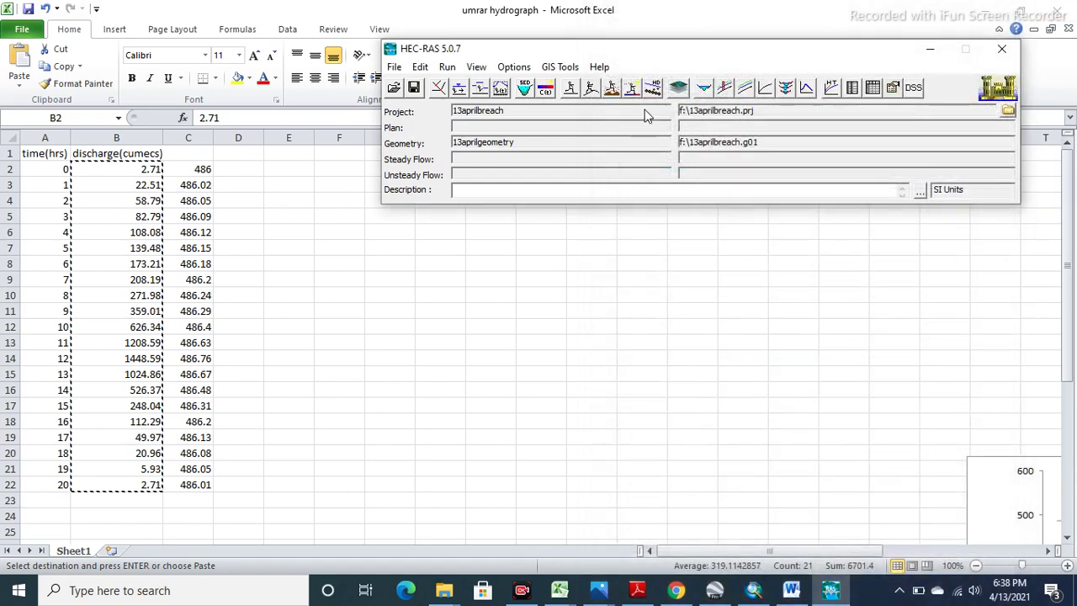
Step: Open the unsteady flow analysis, enter short ID 01, and enable the geometry preprocessor, unsteady flow simulation, post processor and floodplain mapping
left_click(591, 88)
left_click(505, 95)
left_click(591, 88)
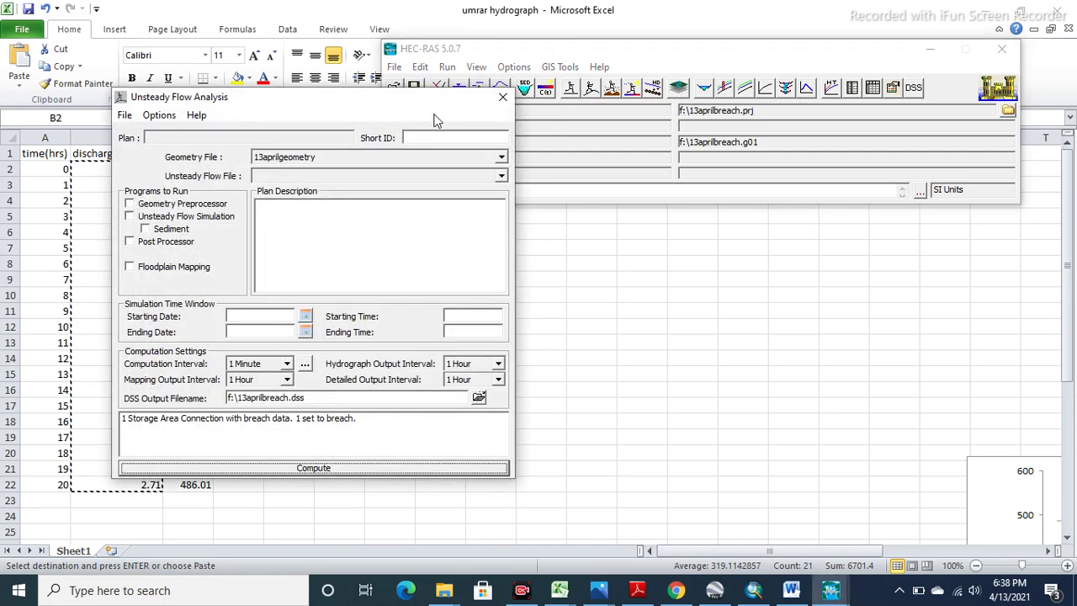
left_click(437, 133)
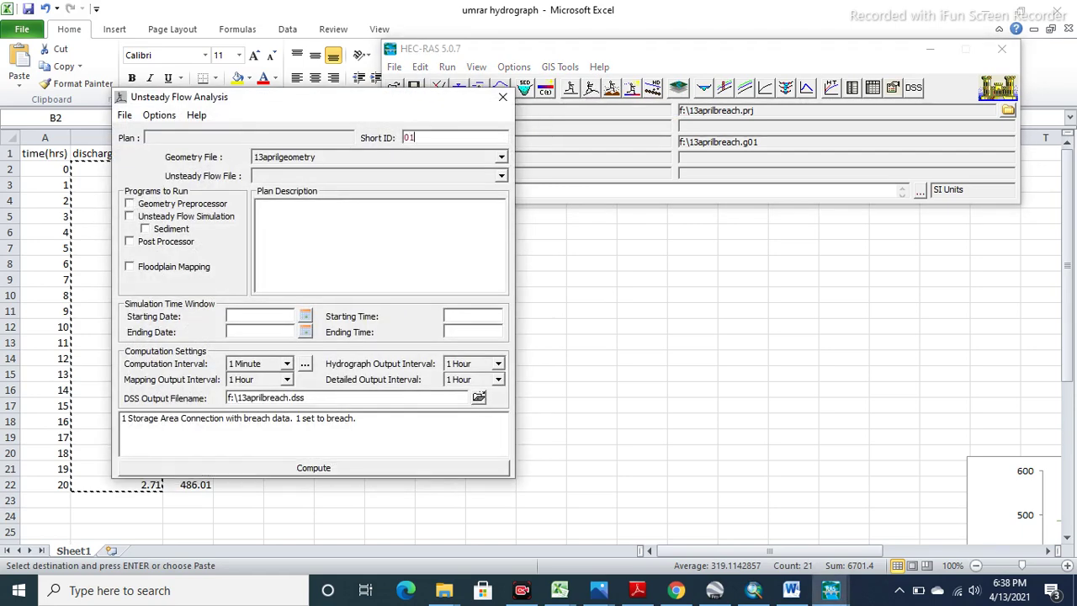
left_click(131, 204)
left_click(130, 217)
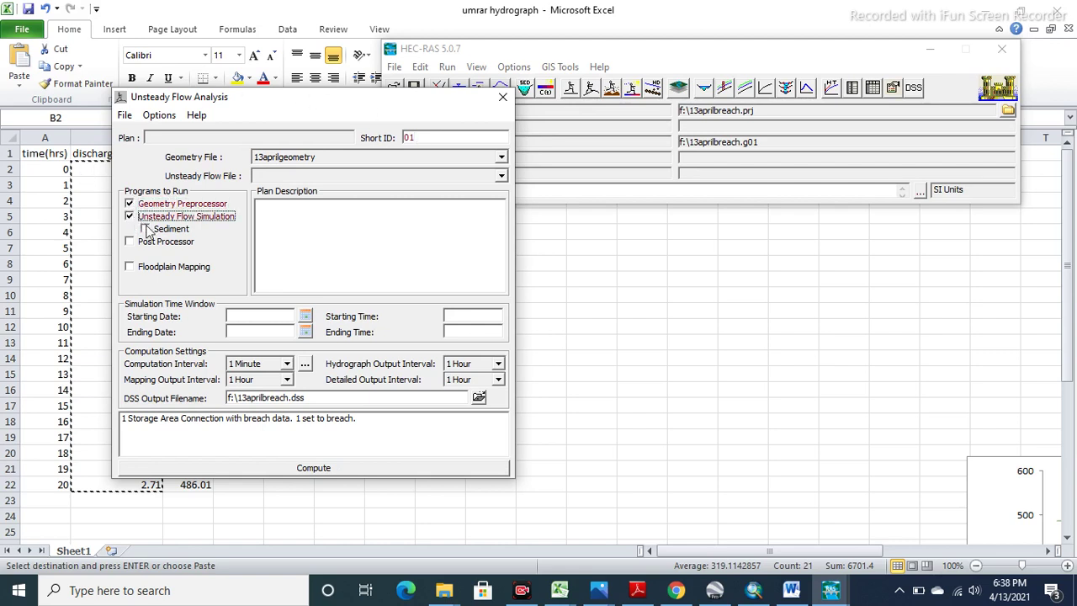
left_click(129, 241)
left_click(129, 267)
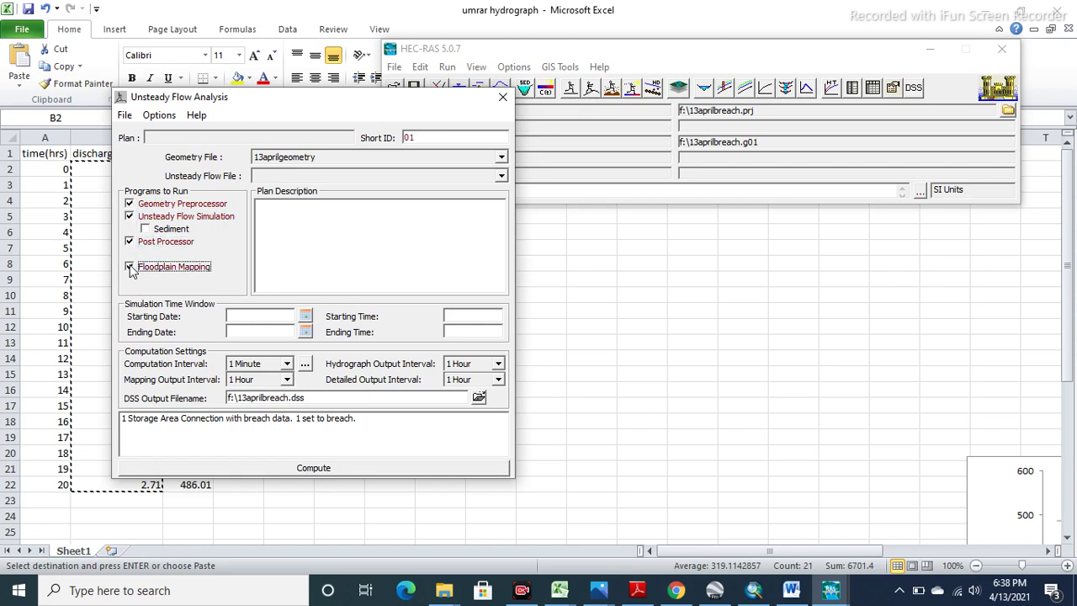
Step: Set the simulation time window from 01SEP2008 00:00 to 01SEP2008 19:00
left_click(305, 316)
left_click(297, 408)
left_click(330, 507)
left_click(501, 316)
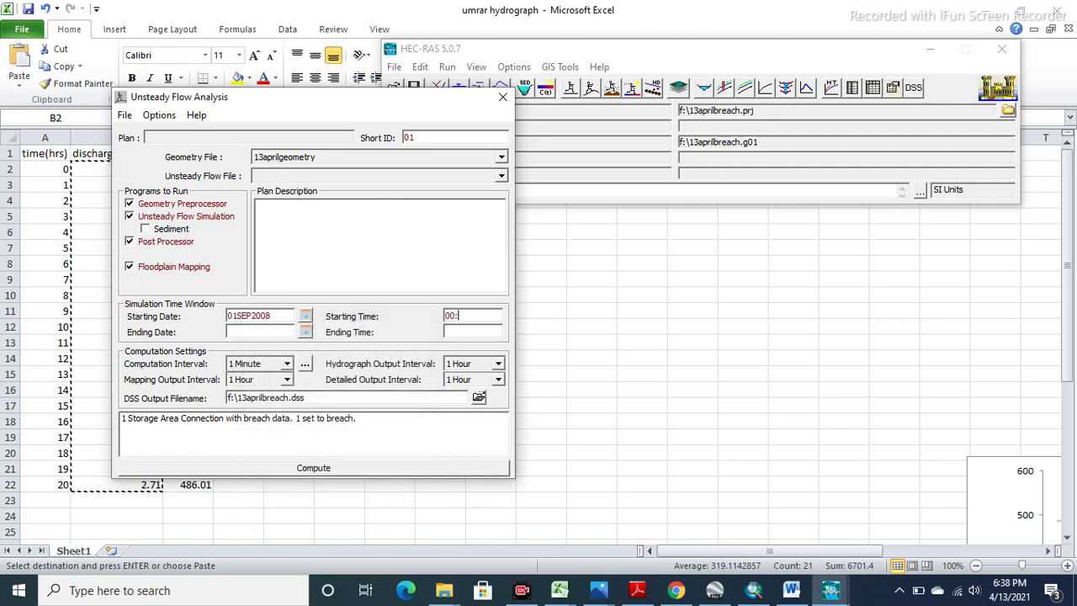
left_click(307, 333)
left_click(298, 424)
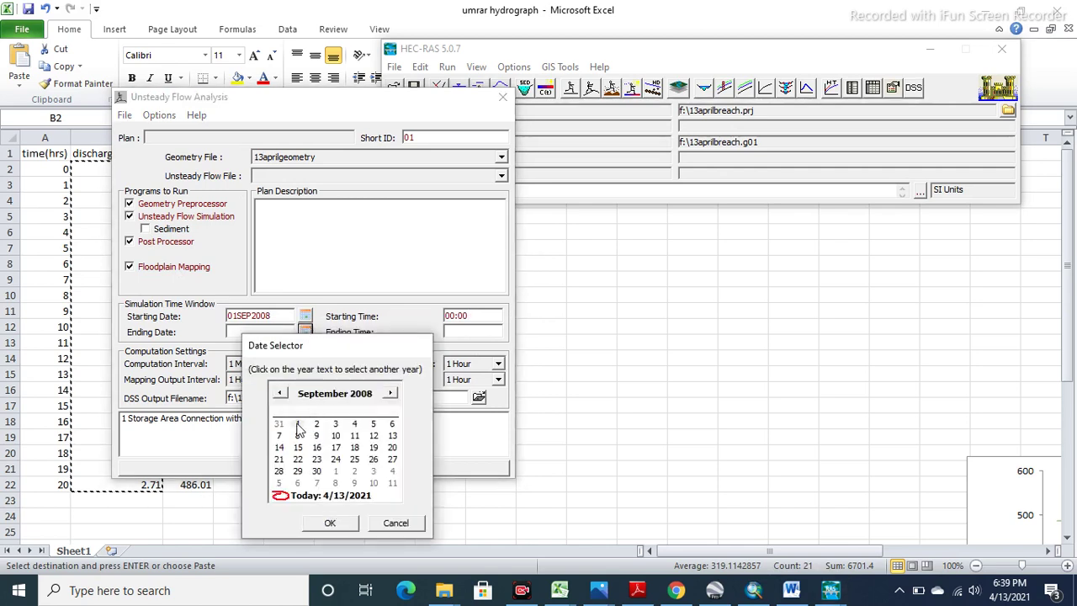
left_click(330, 523)
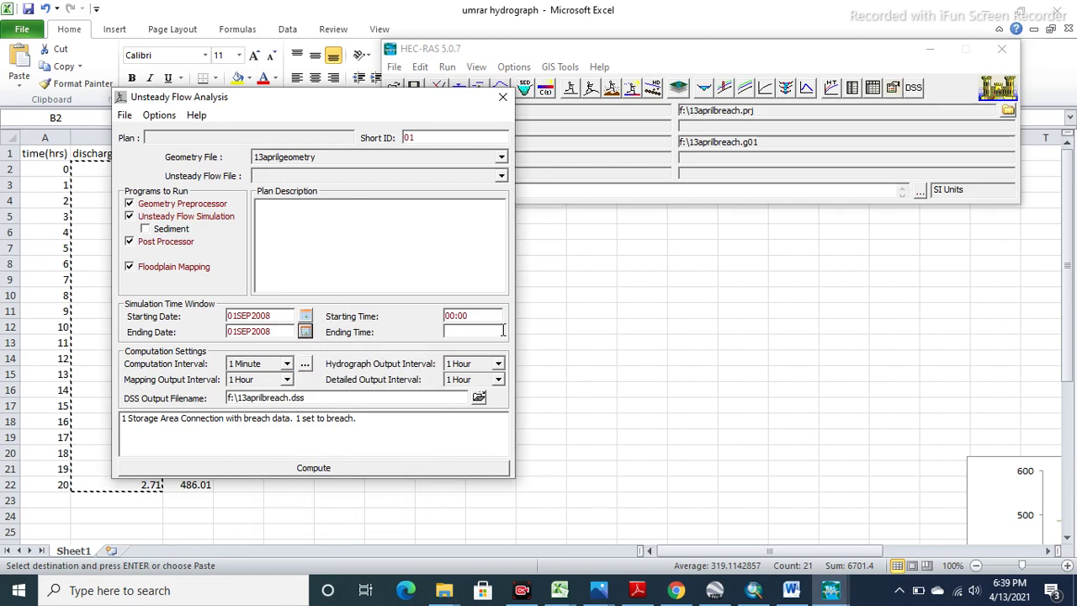
left_click(475, 335)
type("19:00")
Step: Set the computation interval to 5 Second and the mapping output interval to 30 Second
left_click(289, 364)
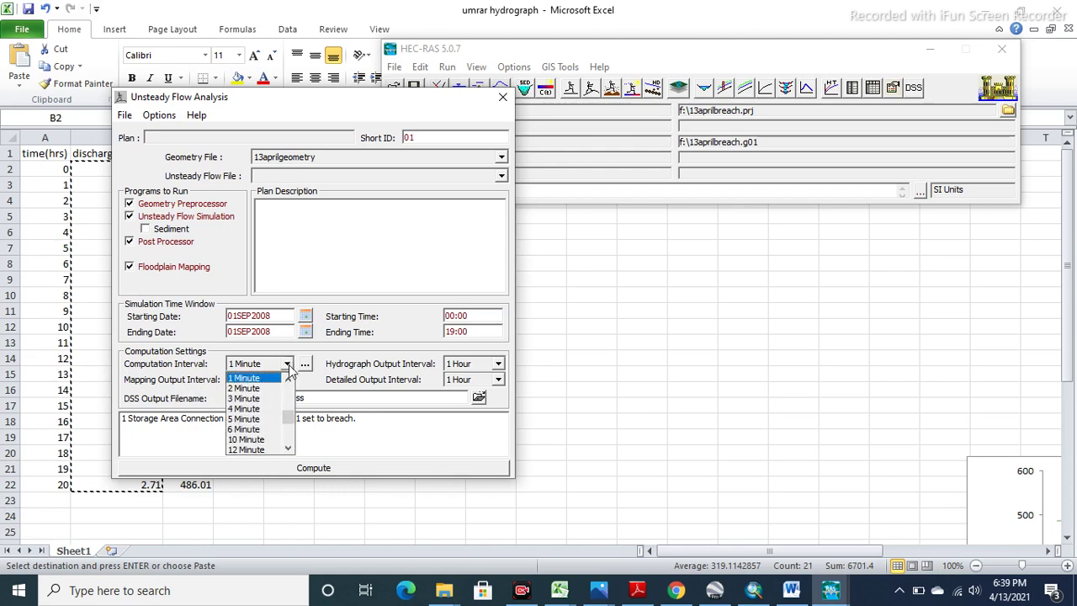
left_click_drag(289, 418, 290, 406)
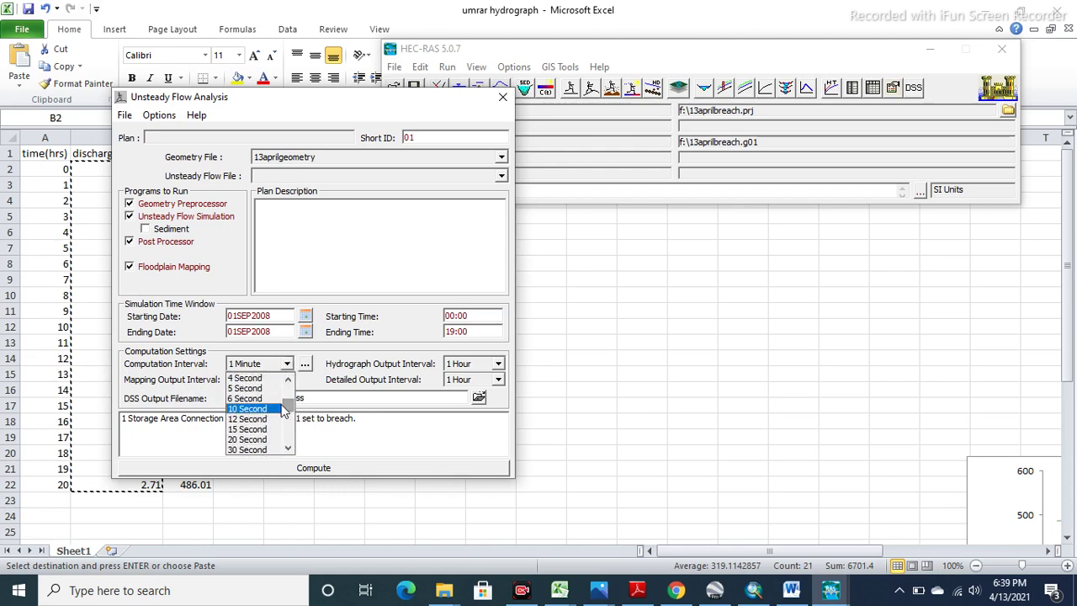
left_click(278, 379)
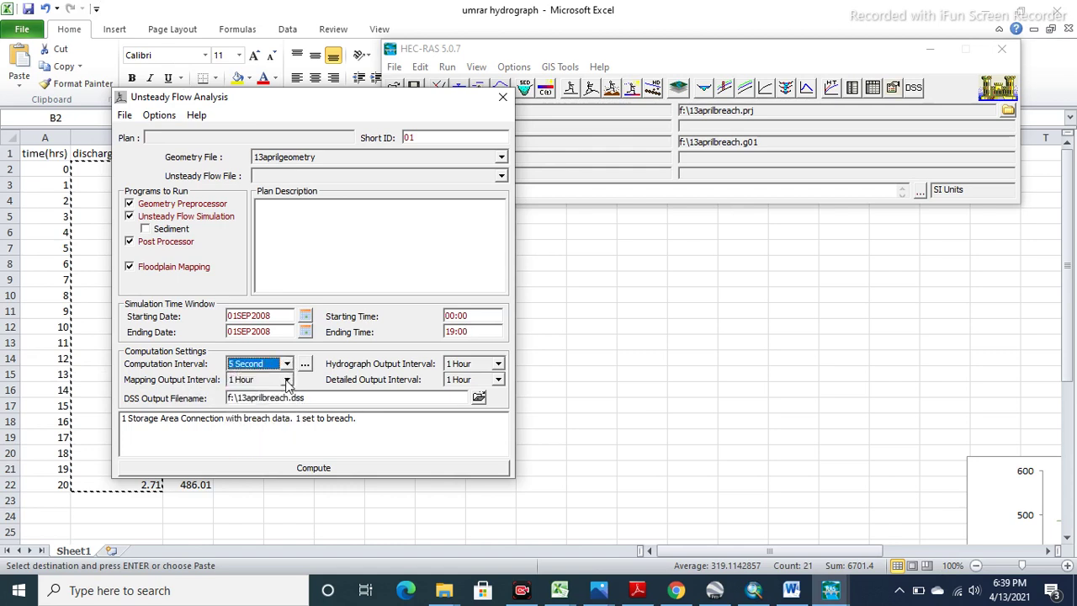
left_click(287, 381)
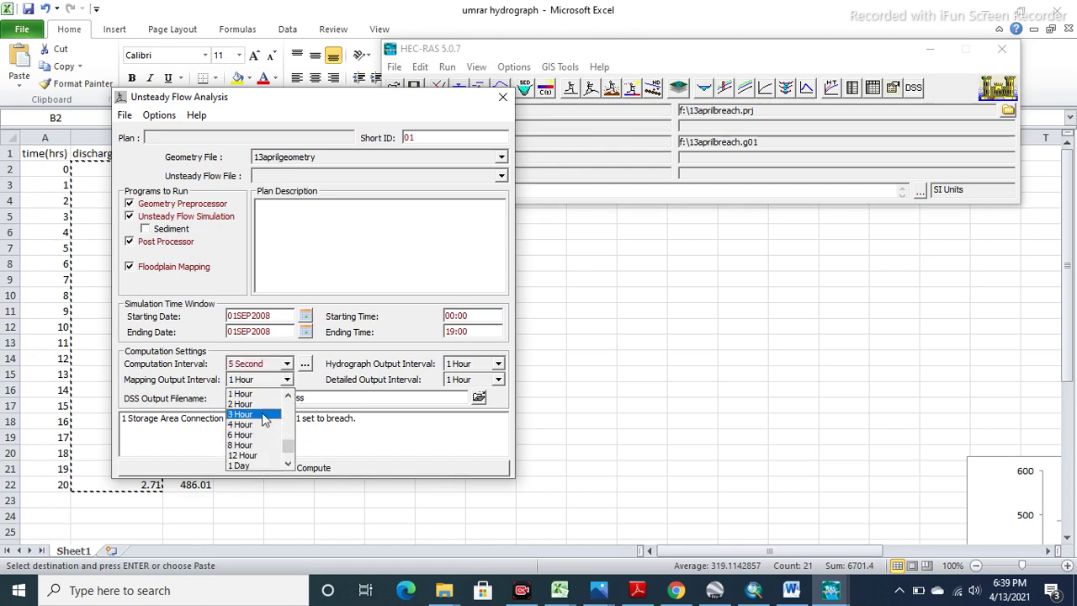
scroll(263, 421, "up", 4)
scroll(257, 425, "up", 3)
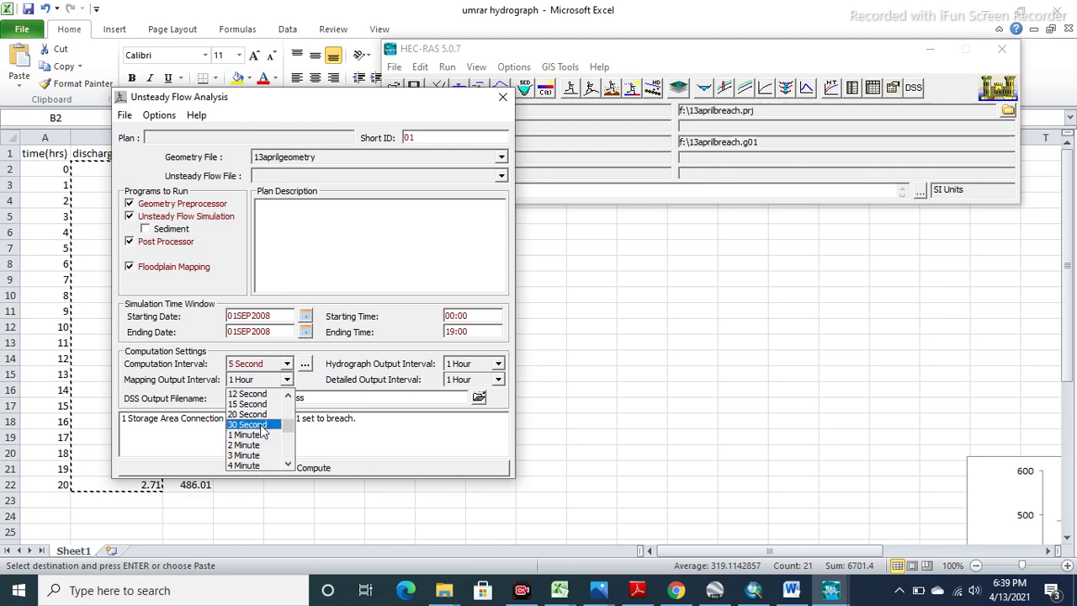
left_click(260, 426)
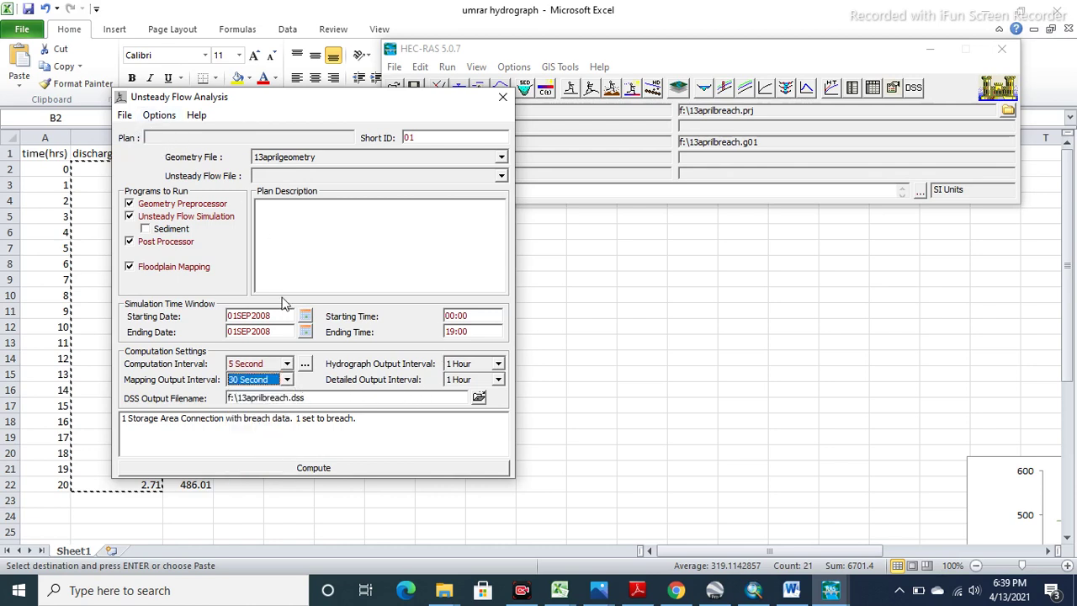
Step: Run the unsteady flow computation and look back through the computation messages
left_click(330, 469)
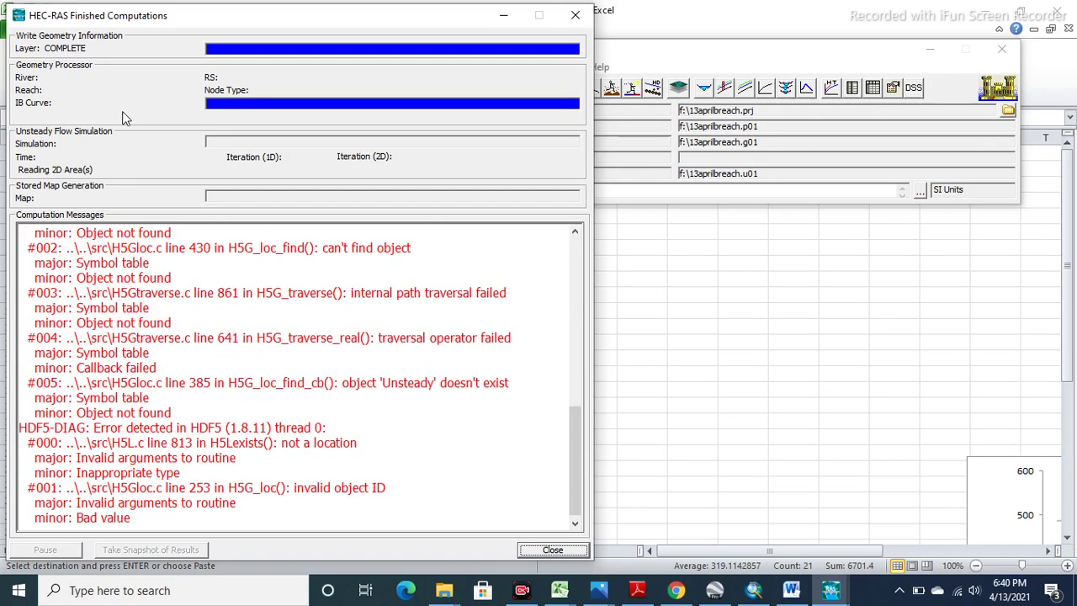
scroll(301, 344, "up", 12)
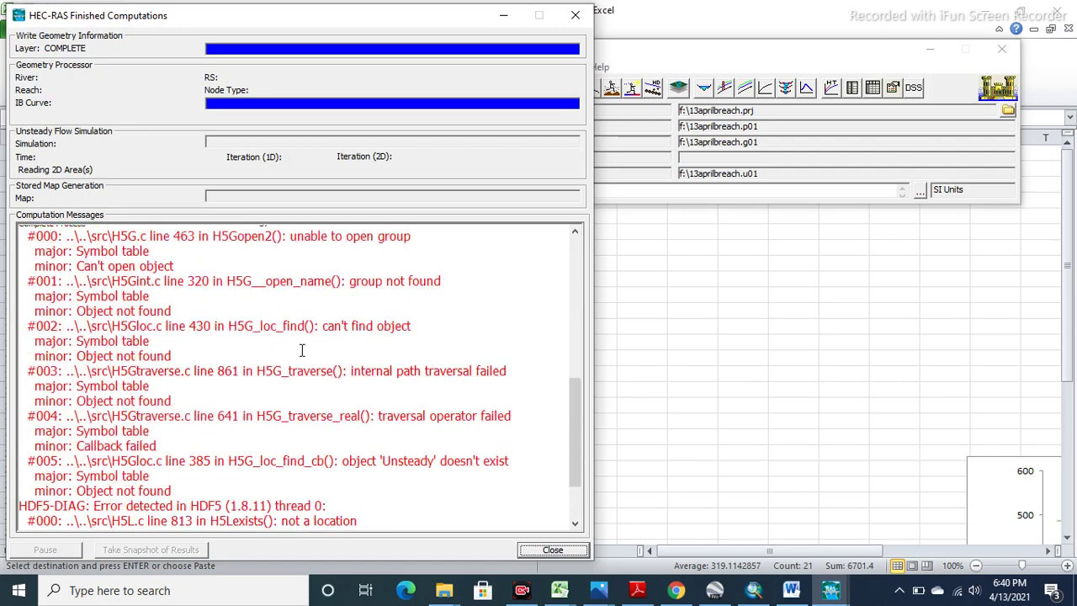
Step: Read through the remaining computation messages and close the finished computations window
scroll(345, 368, "down", 12)
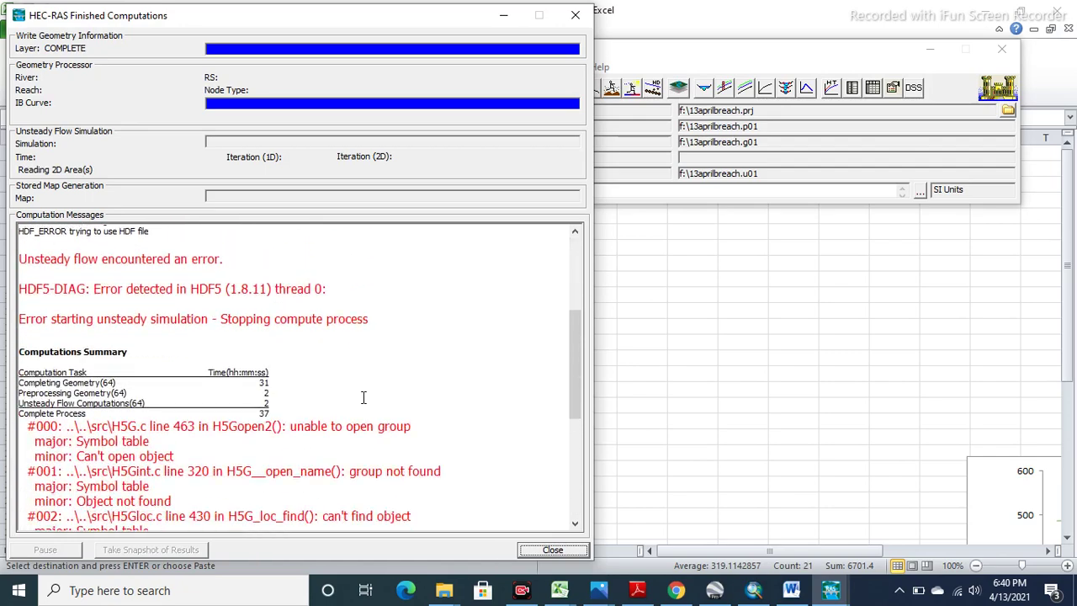
scroll(371, 396, "up", 8)
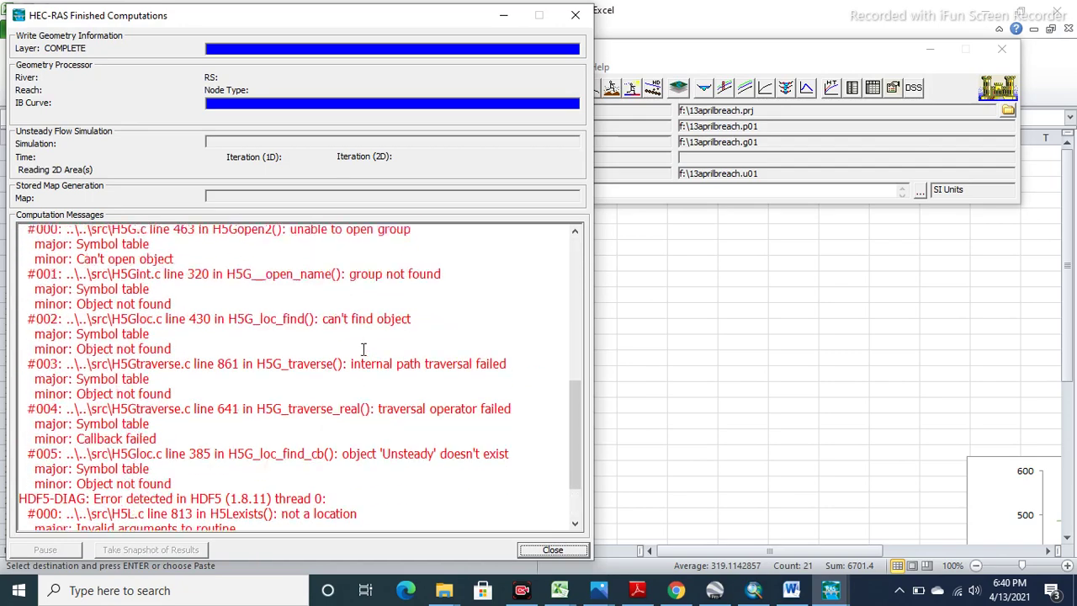
left_click(553, 551)
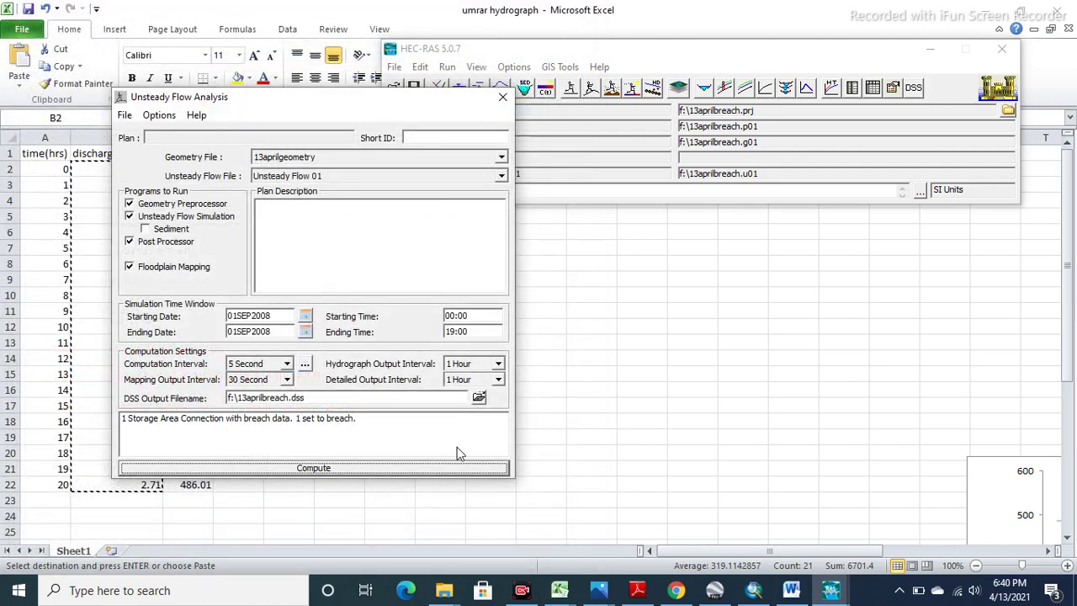
Step: Set the mapping output interval to 1 Minute, rerun the unsteady flow computation and close the analysis window
left_click(287, 379)
scroll(268, 446, "up", 2)
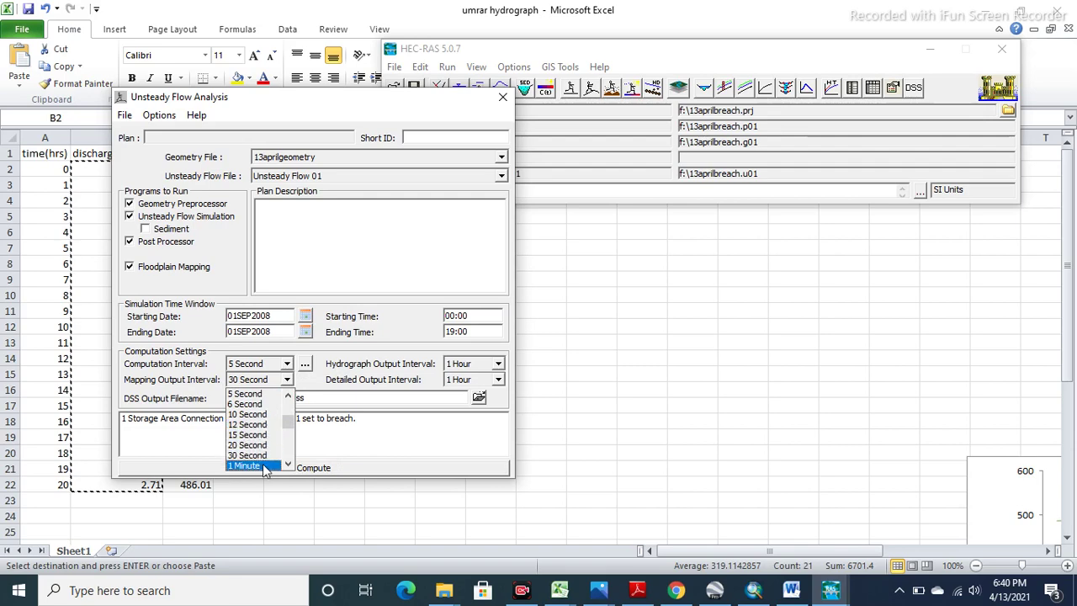
left_click(263, 465)
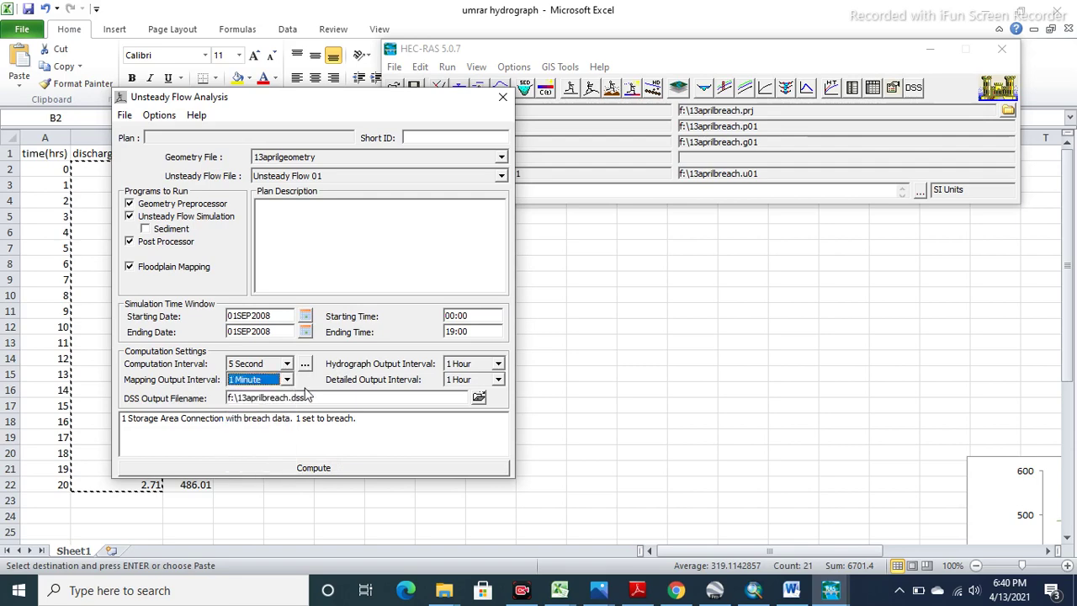
left_click(311, 469)
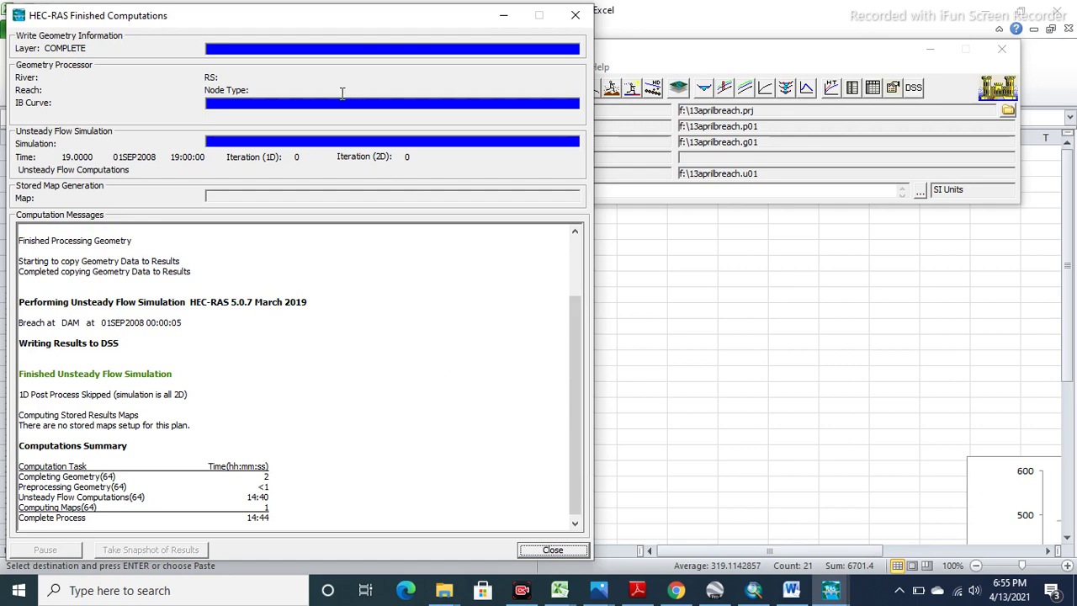
left_click(552, 551)
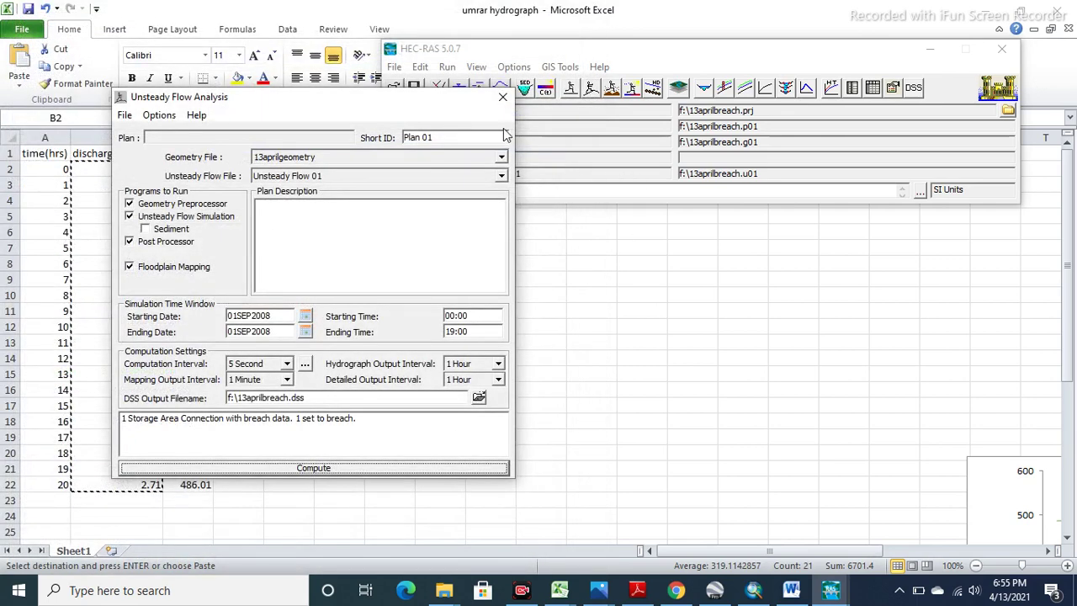
left_click(503, 97)
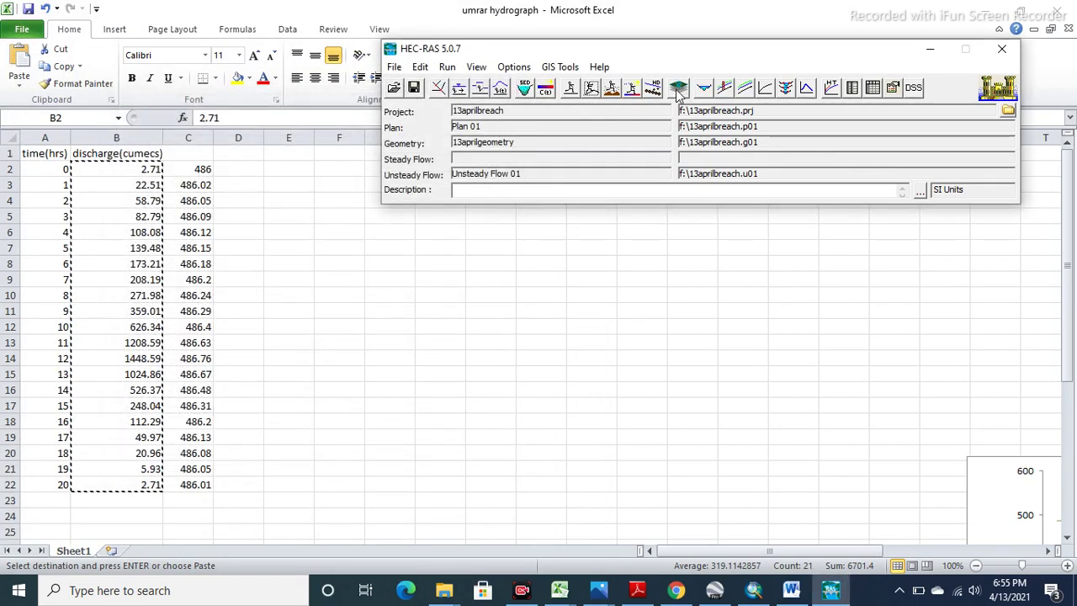
Step: Open RAS Mapper and show the maximum depth result of Plan 01 over the 2D flow area and storage area
left_click(678, 90)
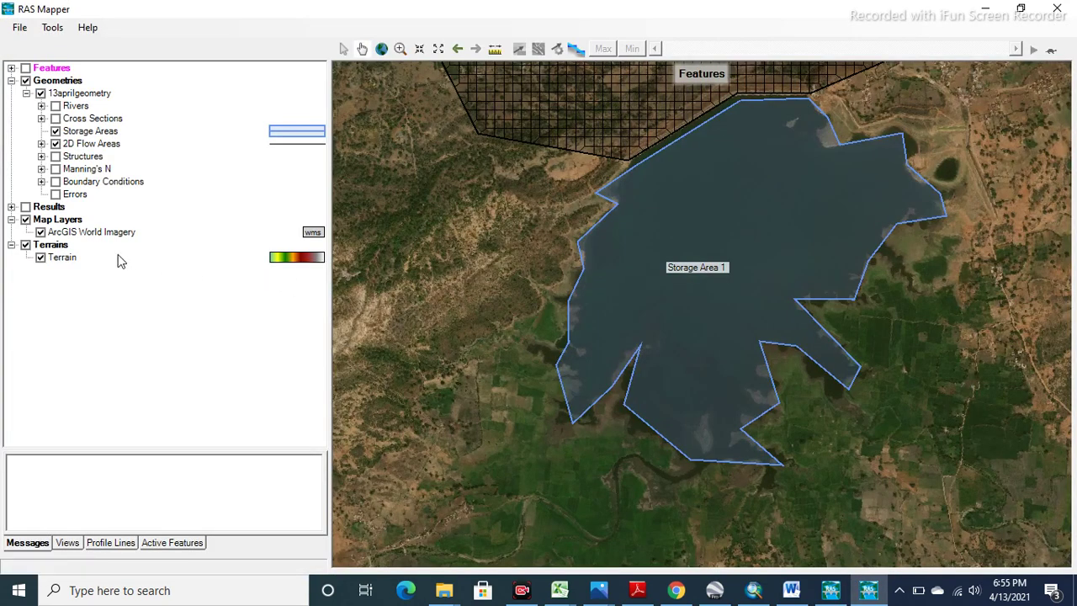
left_click(381, 49)
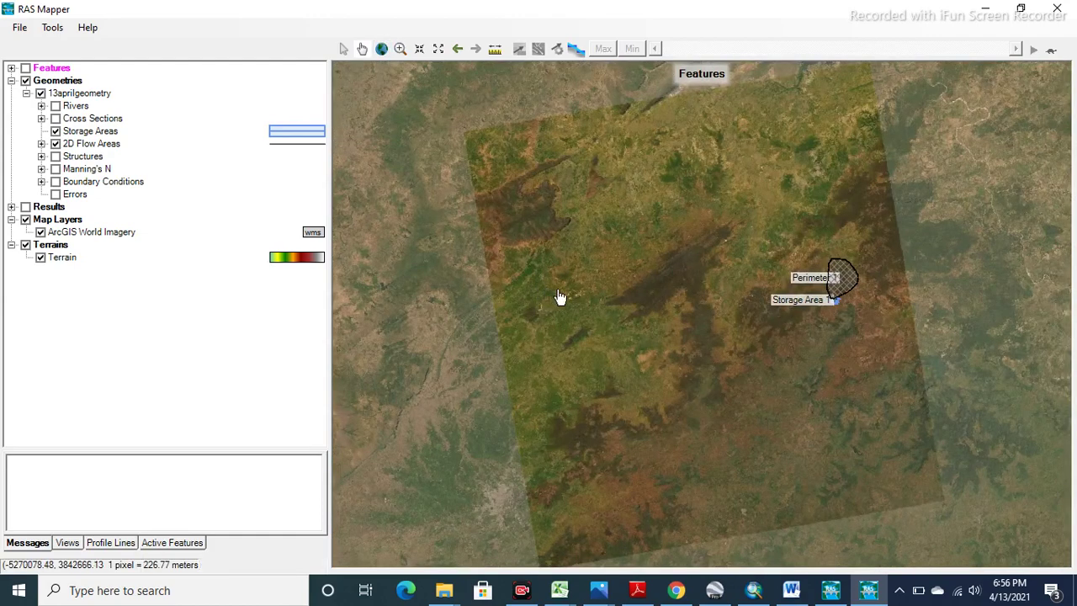
left_click(400, 48)
left_click_drag(827, 233, 870, 319)
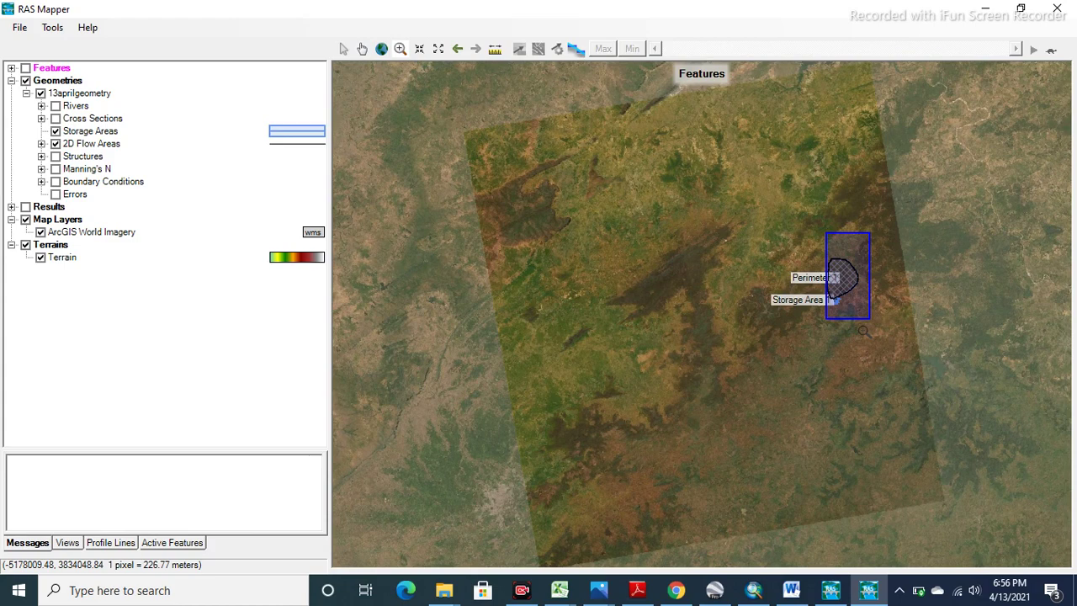
left_click_drag(870, 319, 871, 319)
left_click_drag(534, 160, 741, 477)
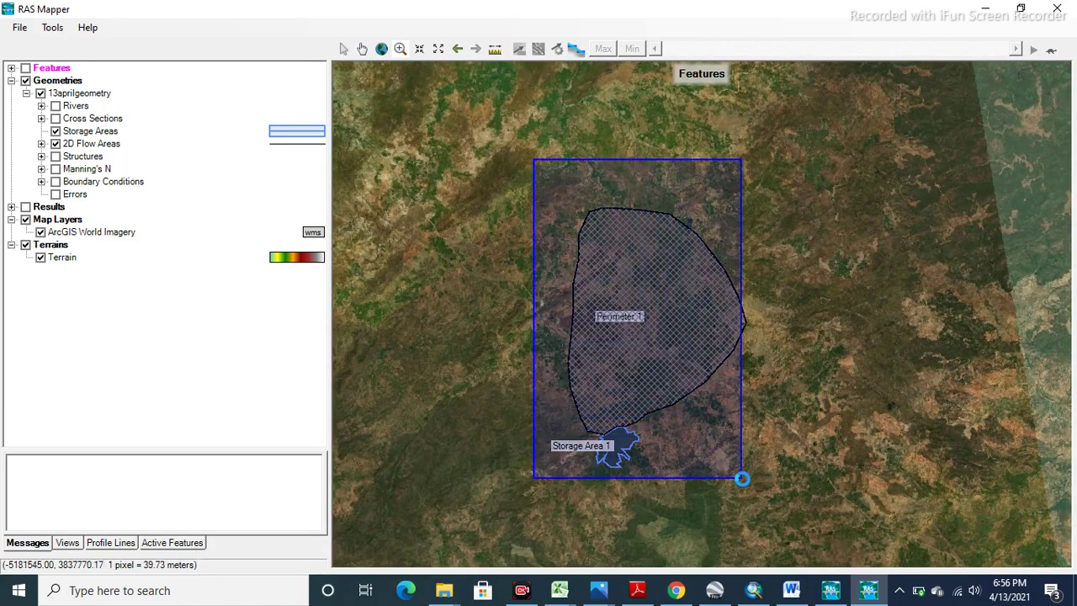
left_click_drag(742, 478, 742, 478)
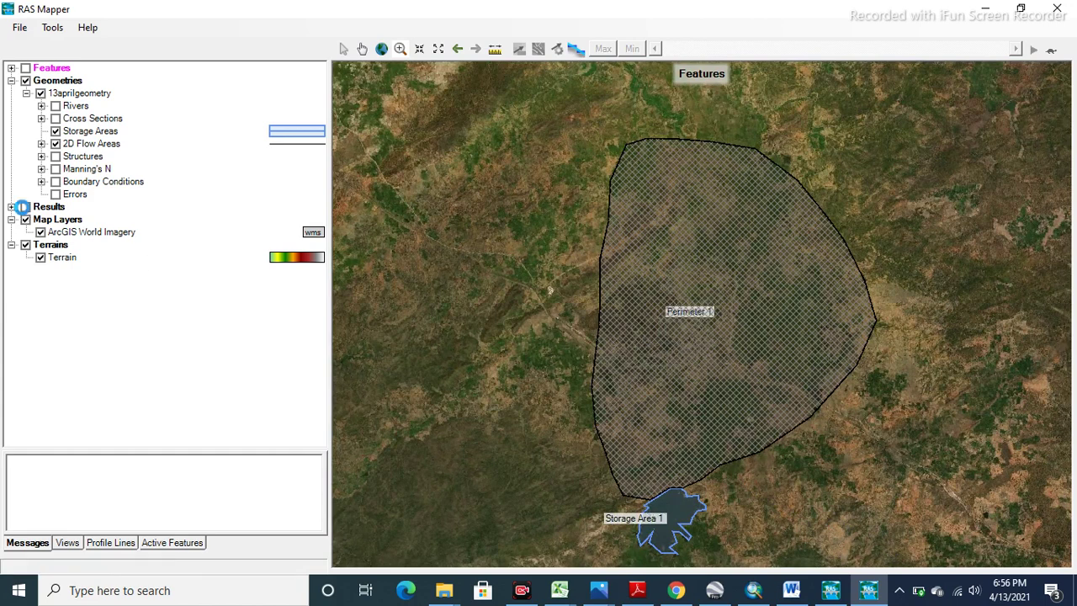
left_click(25, 207)
double_click(49, 211)
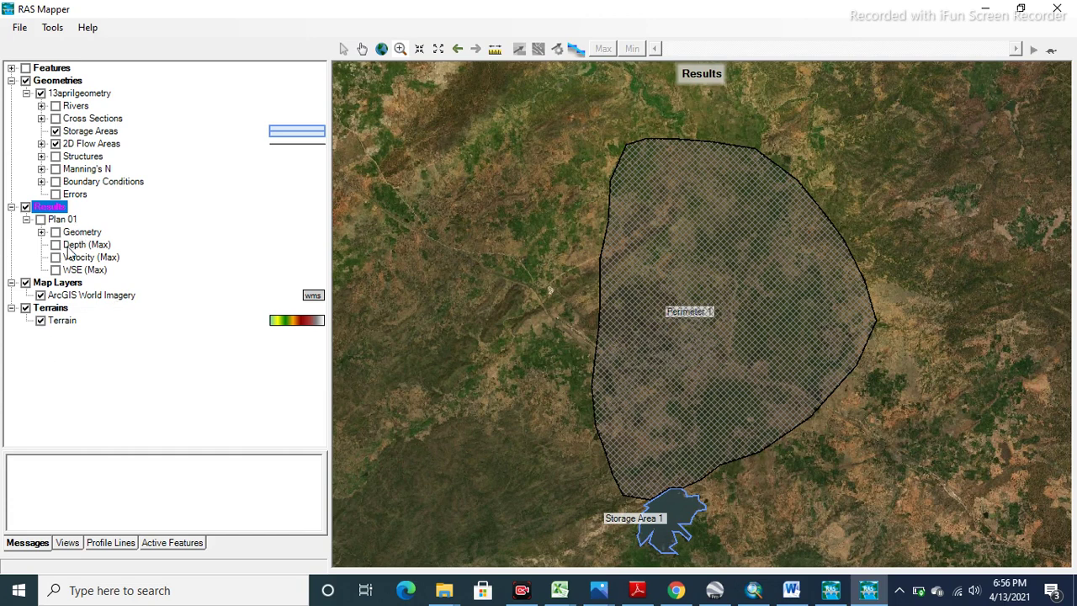
left_click(56, 244)
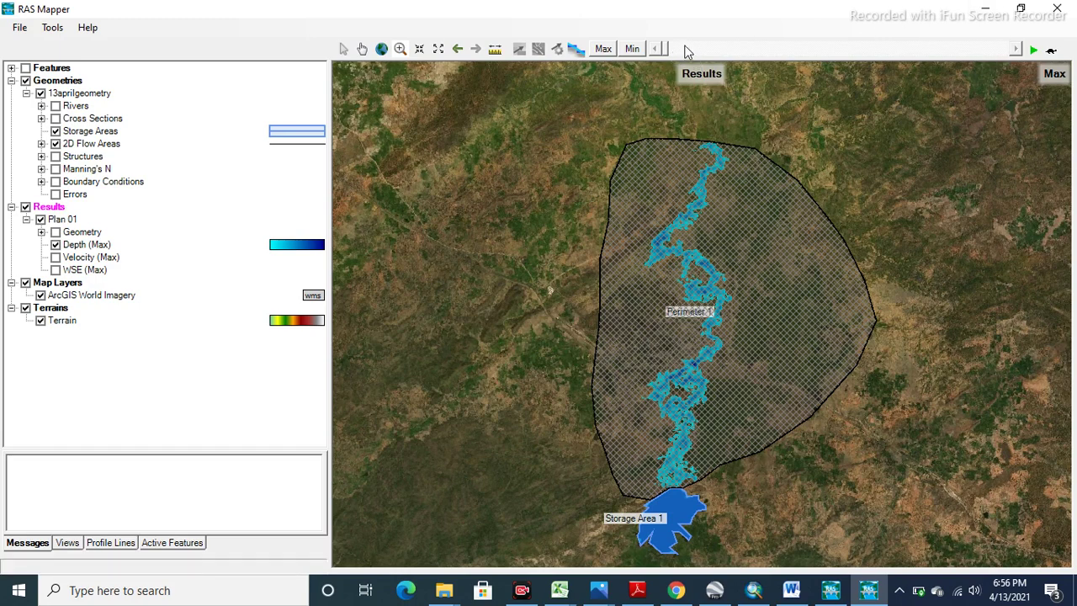
Step: Animate the depth result through time and watch the flood advance from the storage area across the 2D flow area
left_click(1034, 50)
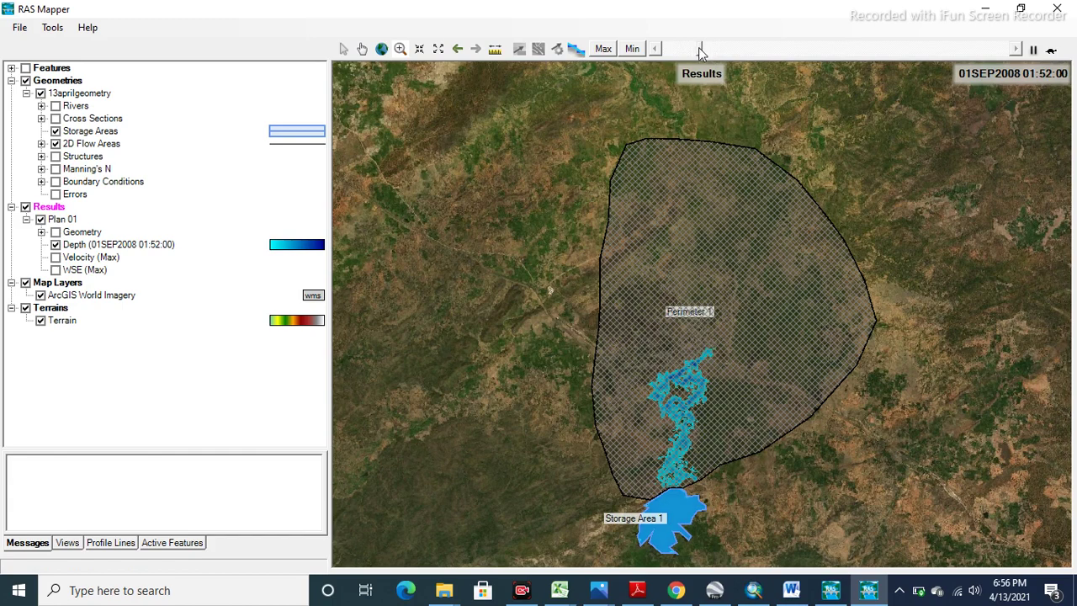
left_click_drag(720, 57, 859, 78)
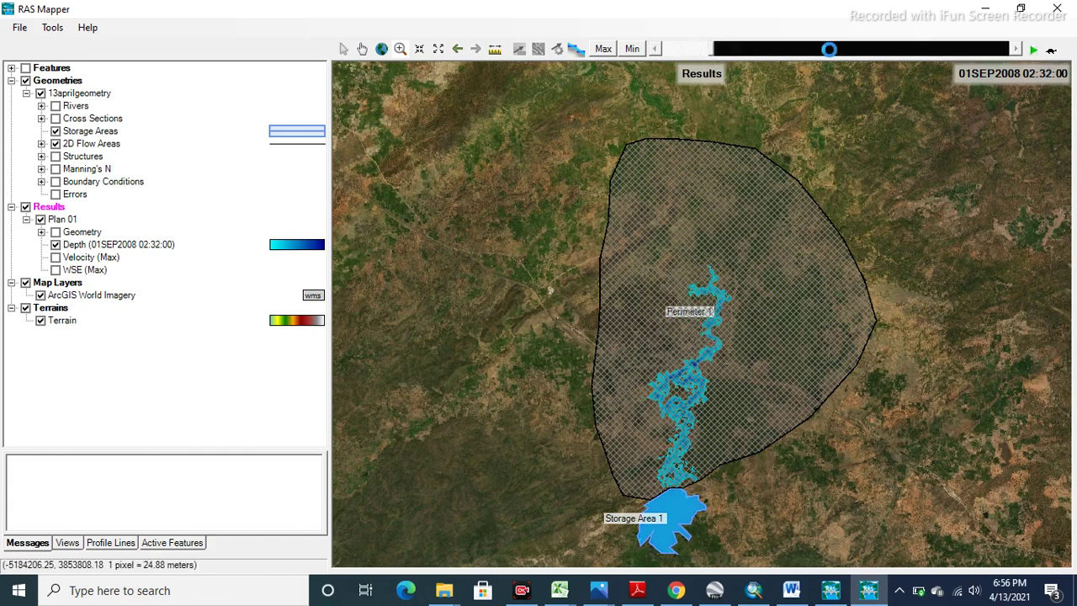
scroll(859, 78, "up", 10)
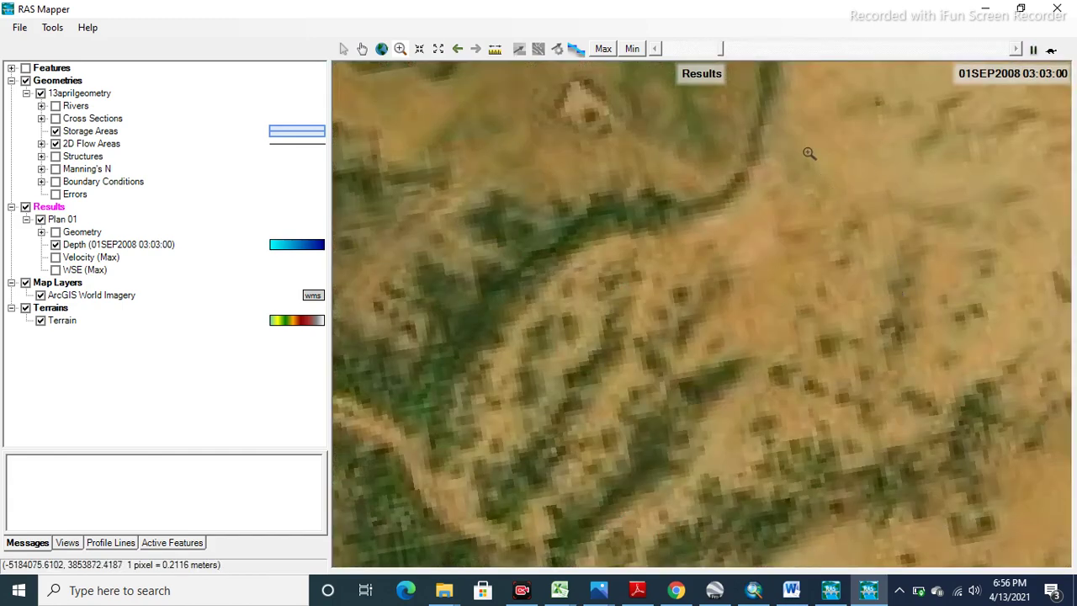
scroll(747, 223, "down", 5)
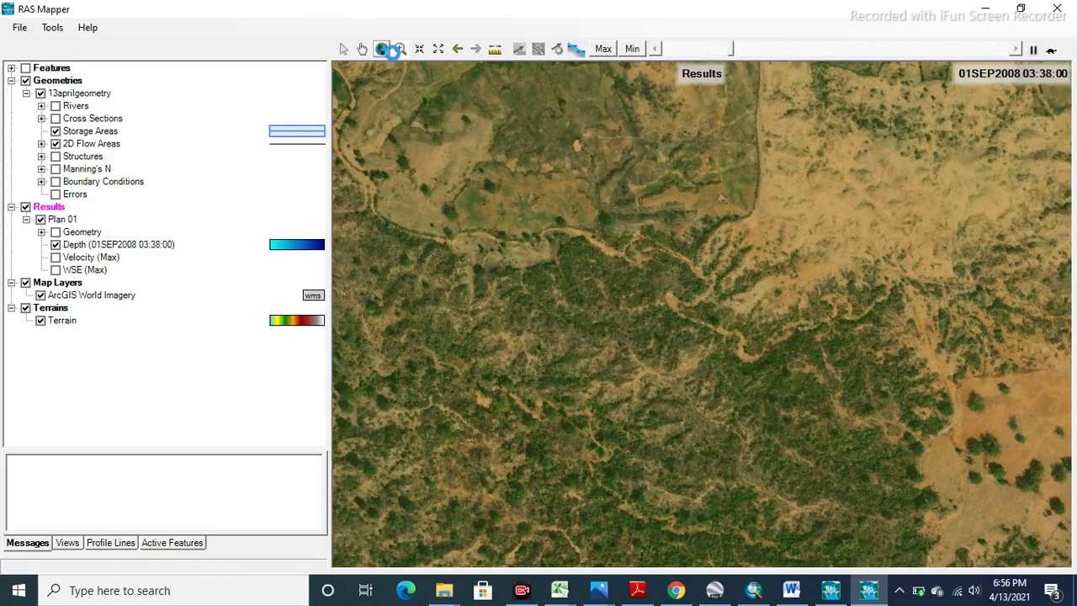
left_click(383, 49)
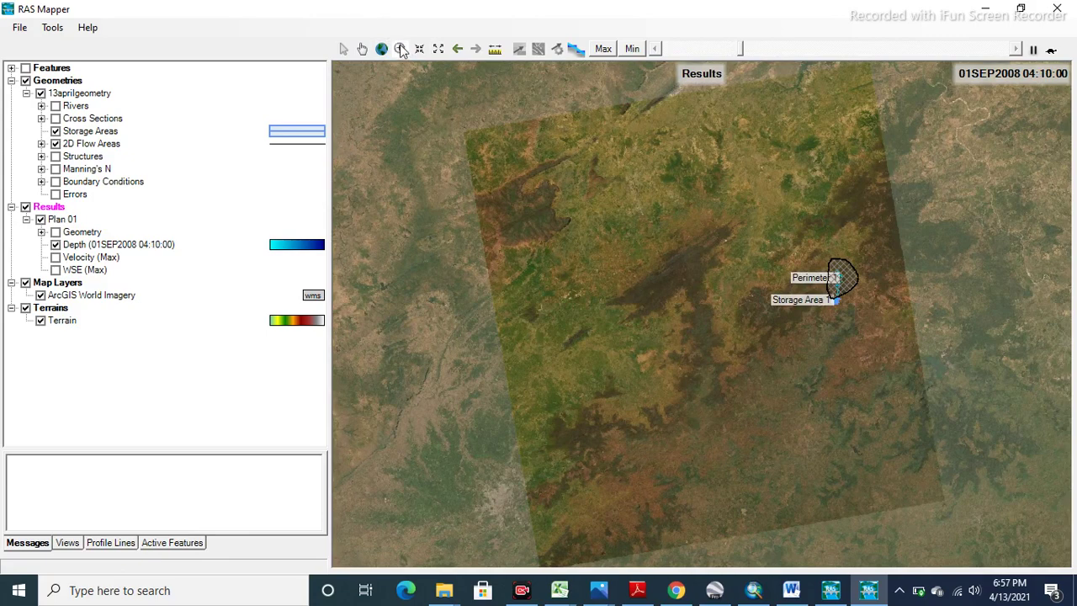
left_click_drag(807, 265, 899, 360)
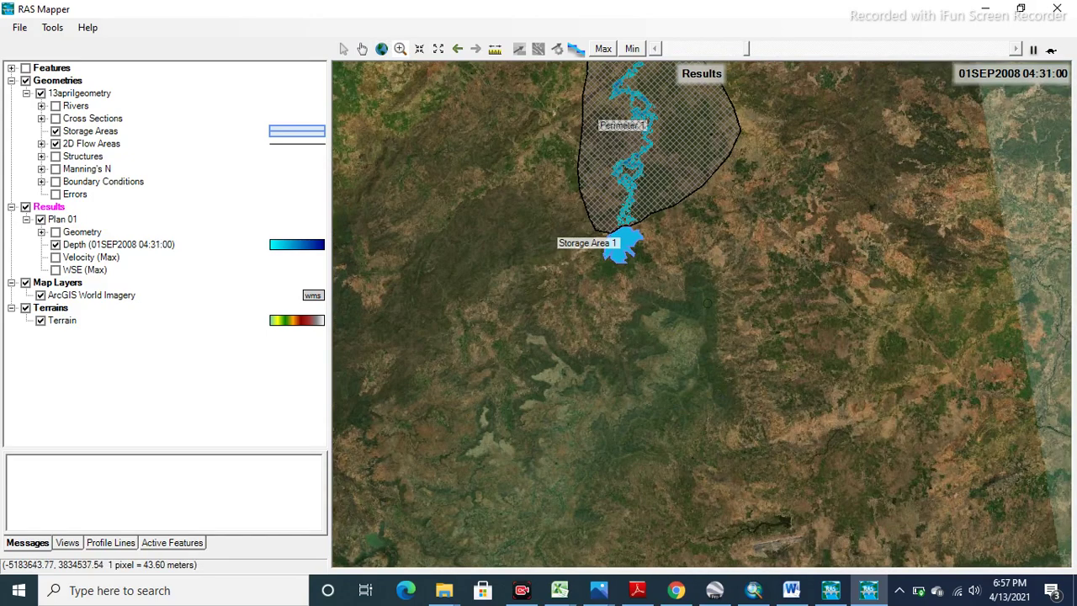
left_click(362, 49)
left_click_drag(532, 257, 564, 334)
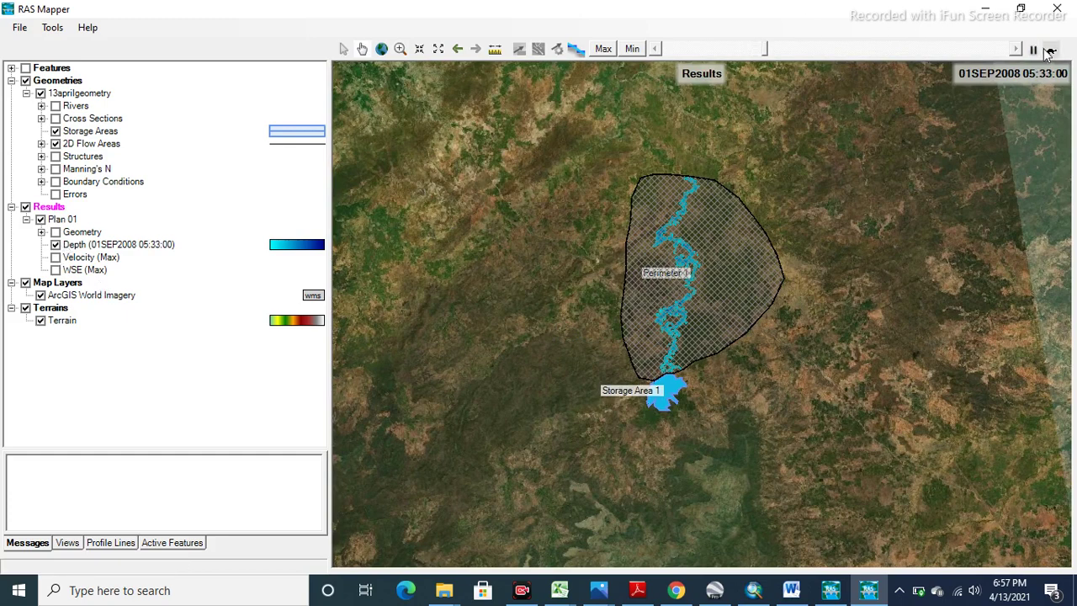
Step: View the maximum velocity and maximum WSE maps of Plan 01 in turn and return to the depth map
left_click(55, 244)
left_click(55, 258)
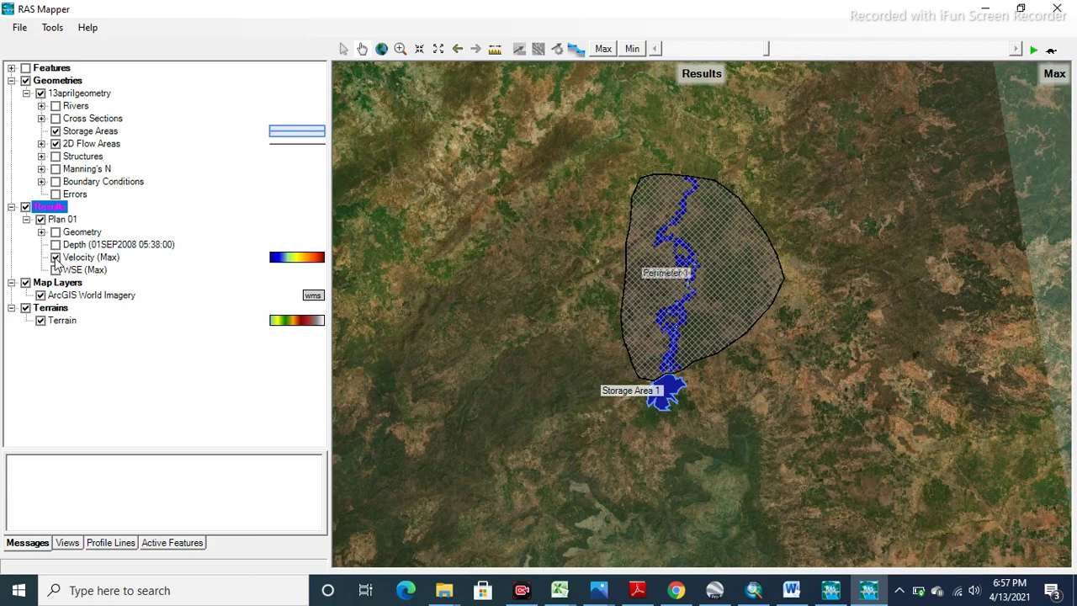
left_click(55, 257)
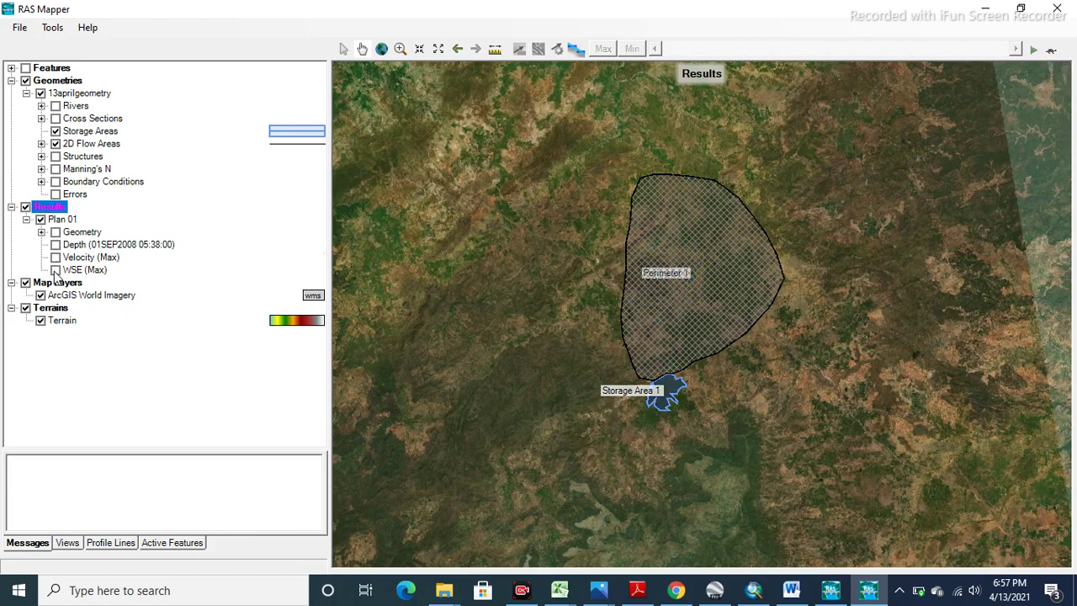
left_click(56, 270)
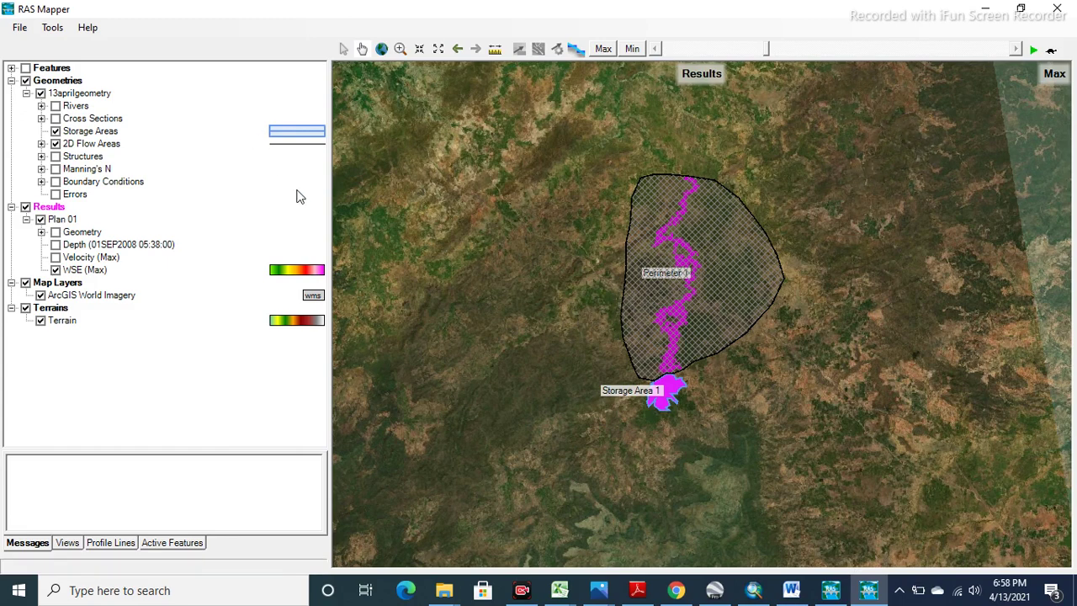
left_click(56, 270)
left_click(56, 245)
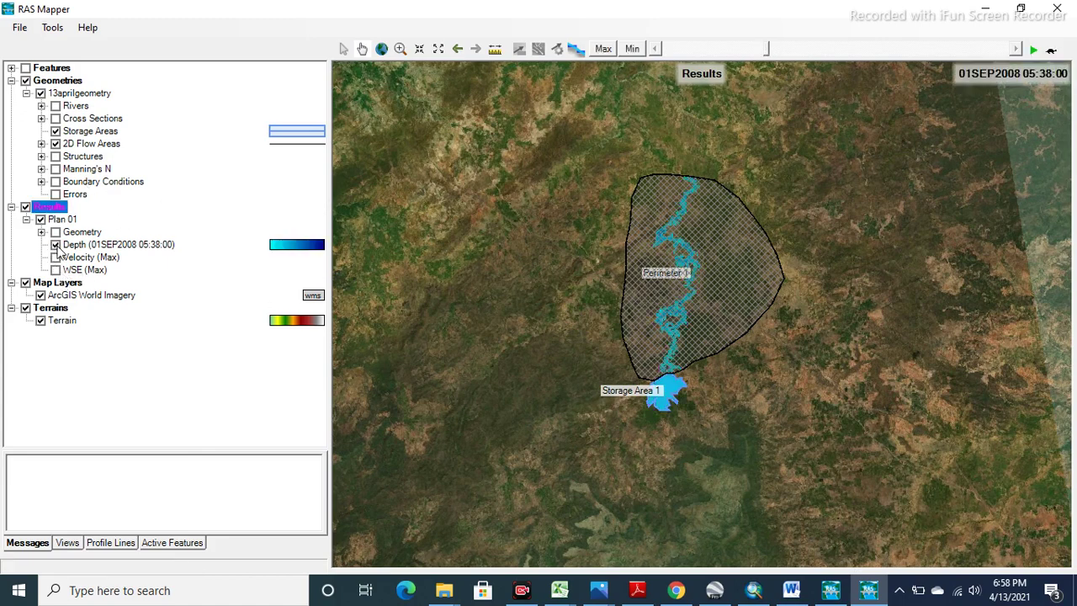
Step: Edit the depth map's parameters to the Maximum profile, stored as a raster based on Terrain, and save the map
right_click(105, 245)
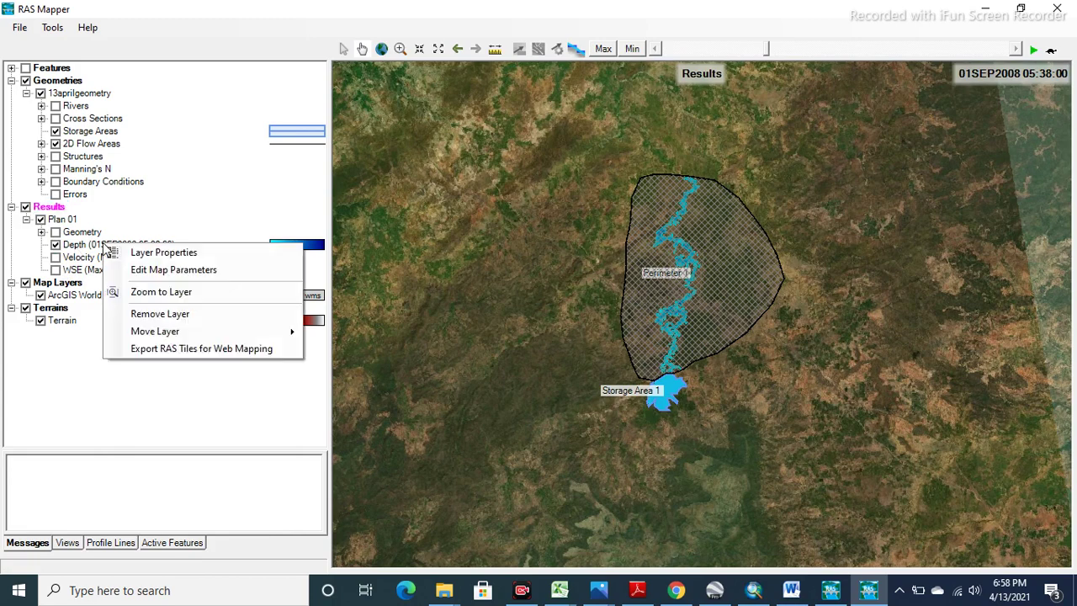
left_click(142, 271)
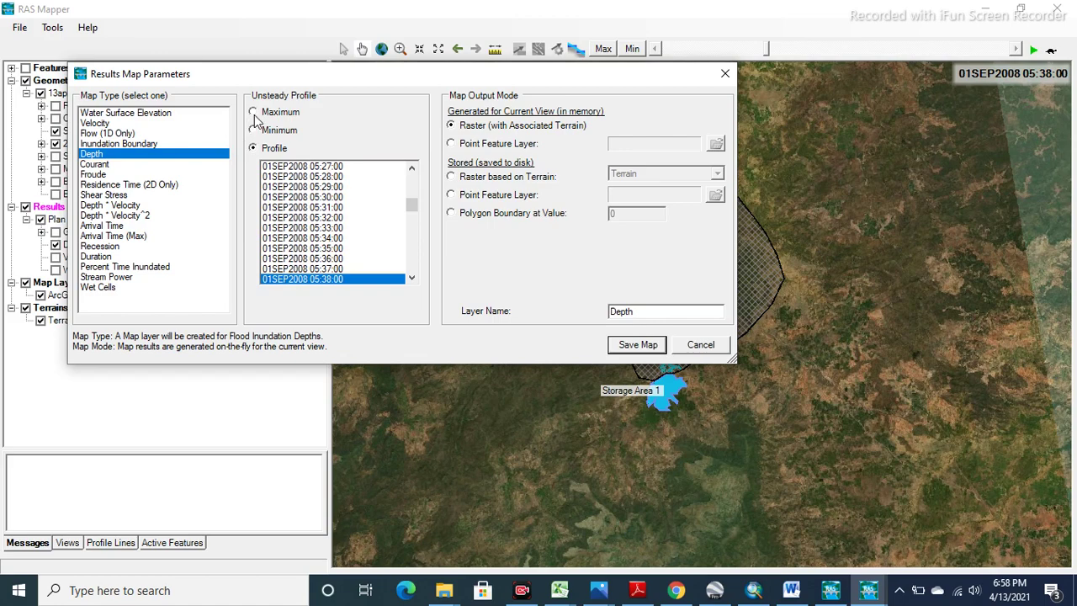
left_click(255, 113)
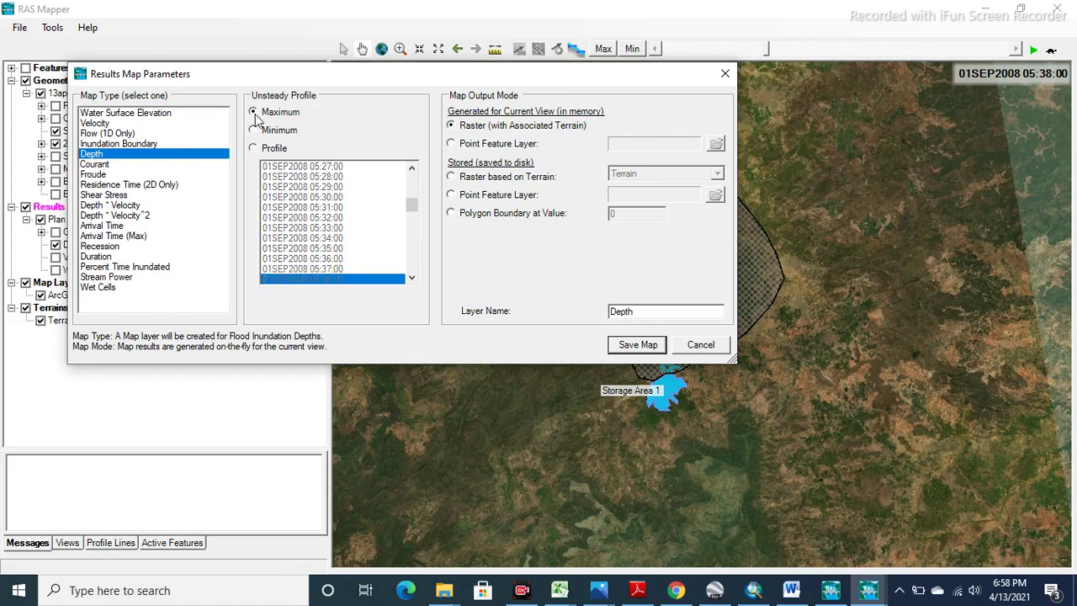
left_click(452, 177)
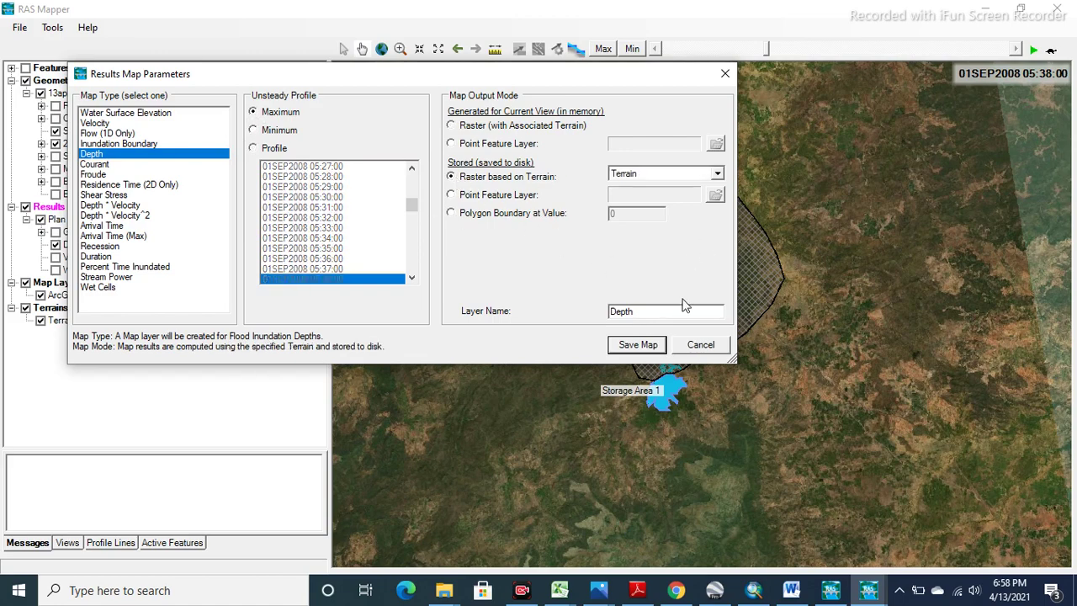
left_click(638, 345)
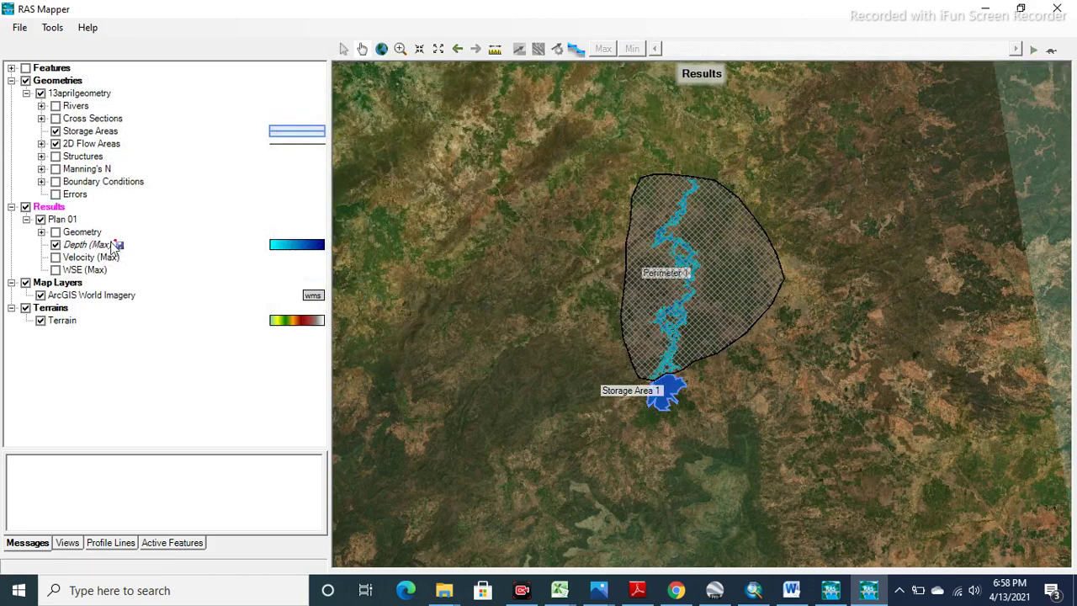
Step: Open the results maps manager and compute the stored Depth (Max) map of Plan 01
left_click(19, 27)
left_click(50, 28)
left_click(51, 27)
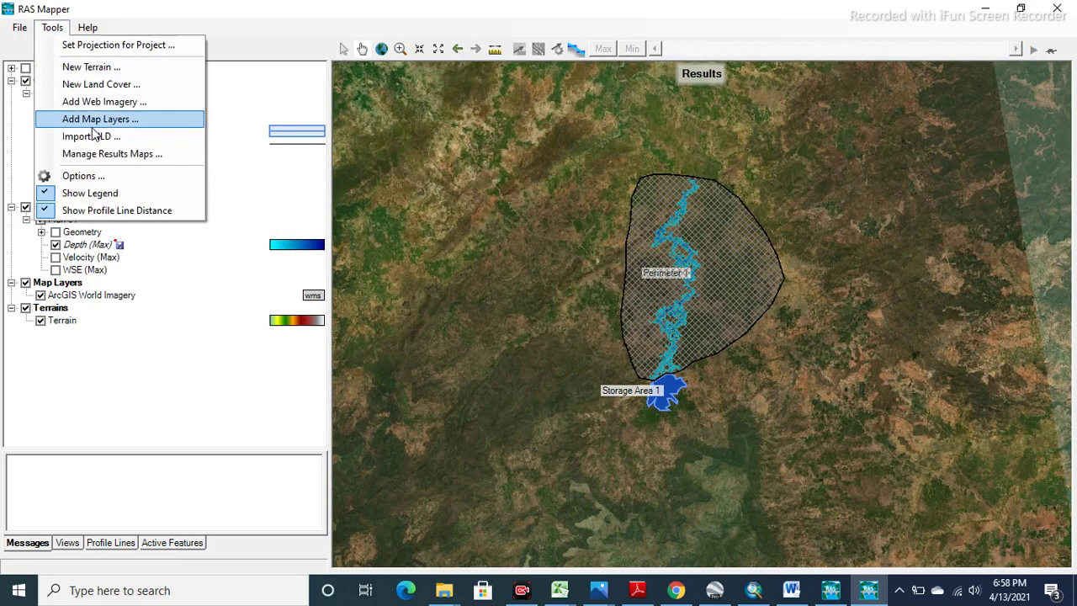
left_click(102, 157)
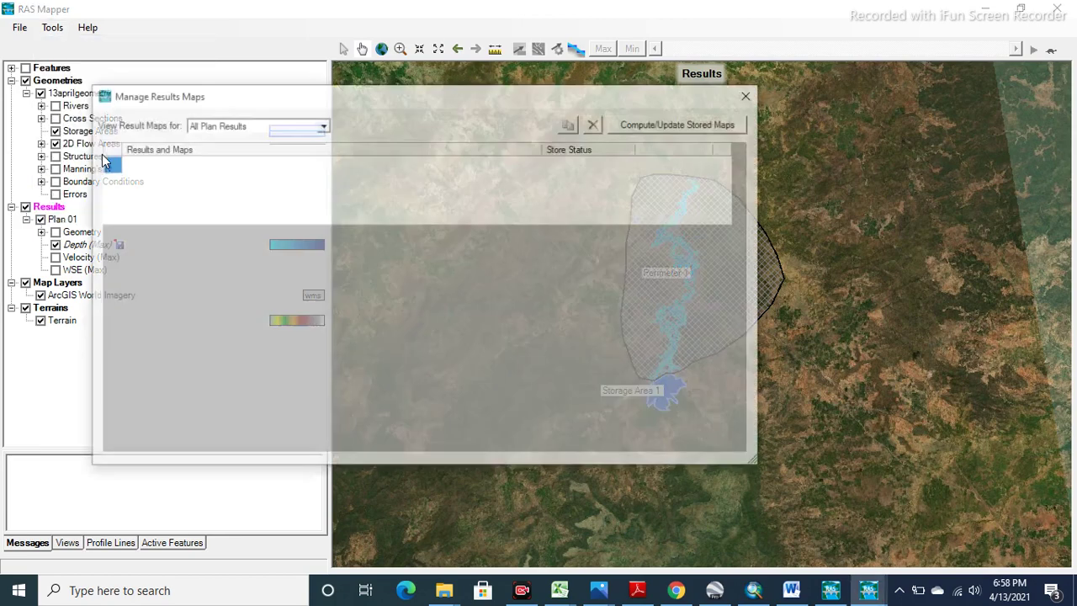
left_click(303, 182)
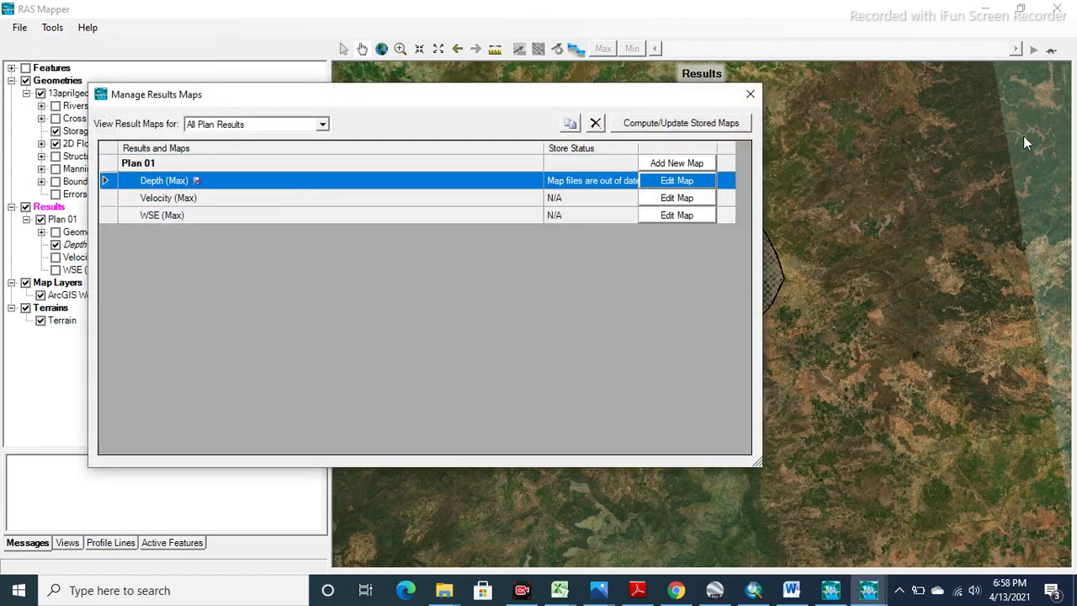
left_click(665, 126)
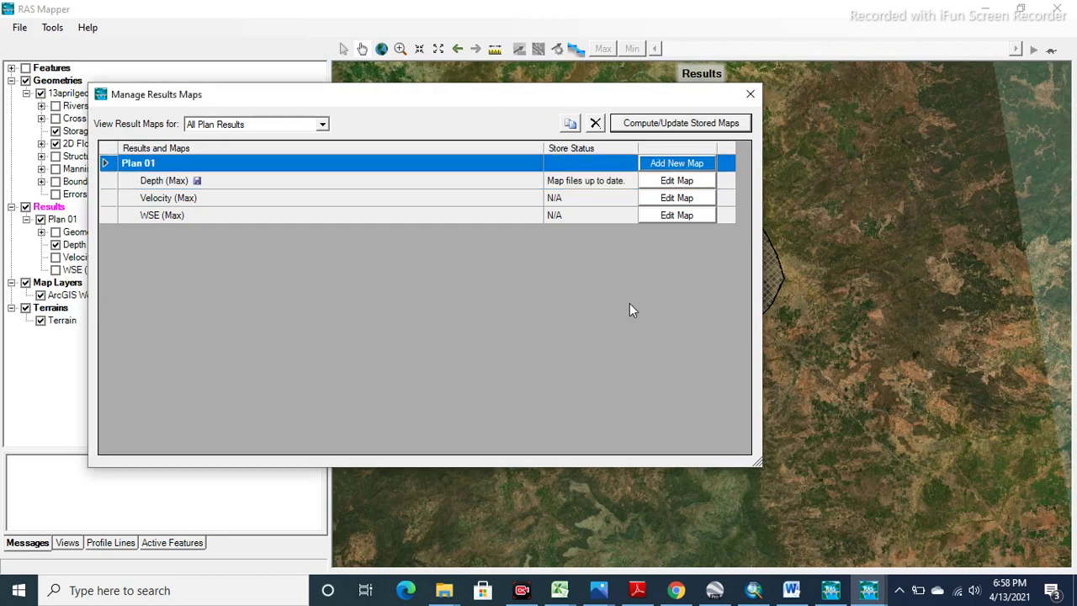
Step: Close the results maps manager and update the stored Depth (Max) map of Plan 01 from its layer
left_click(749, 95)
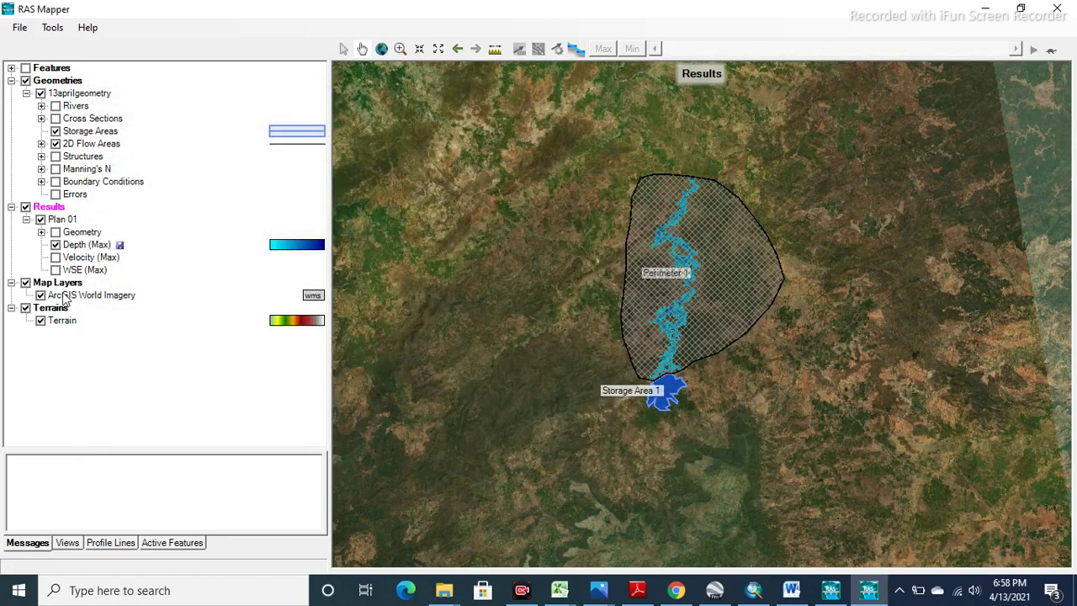
right_click(100, 249)
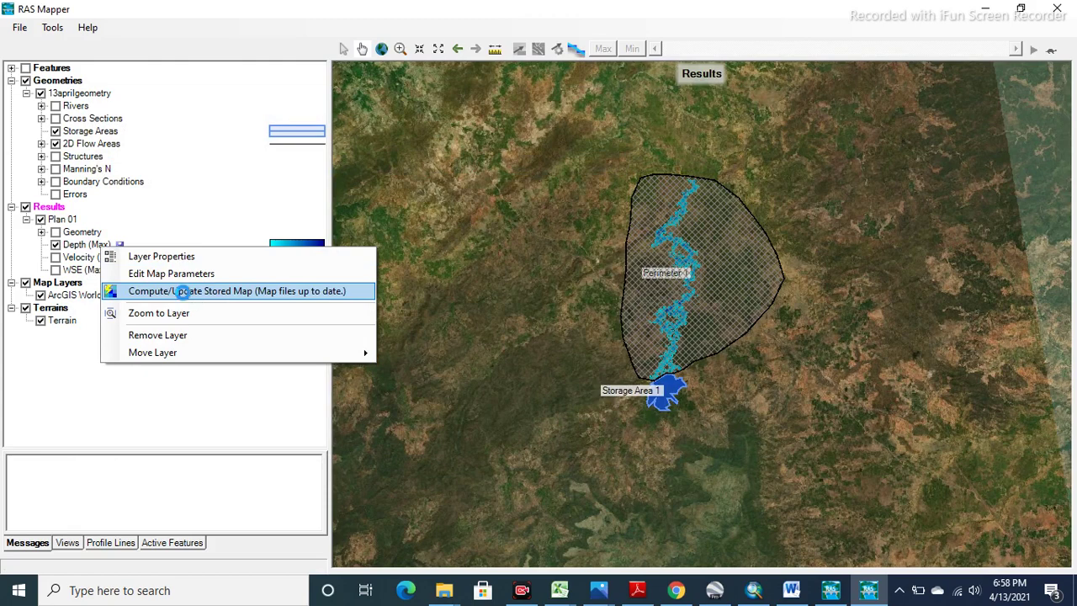
left_click(182, 292)
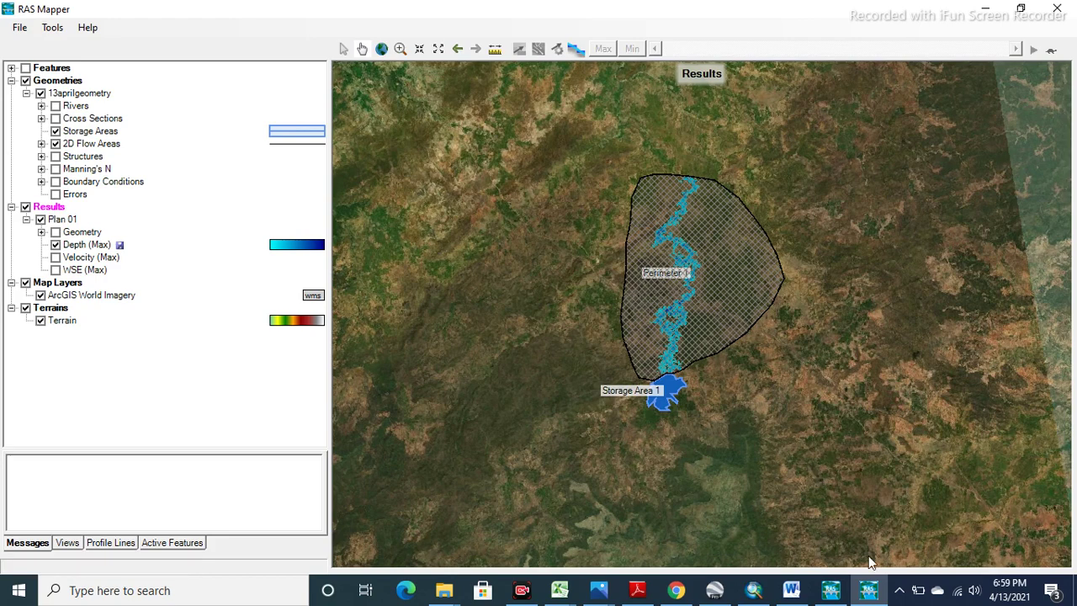
Step: Switch to the Plan 01 folder in File Explorer and copy the TIF file Depth (Max).n23_e080_1arc_v3
key("alt+Tab")
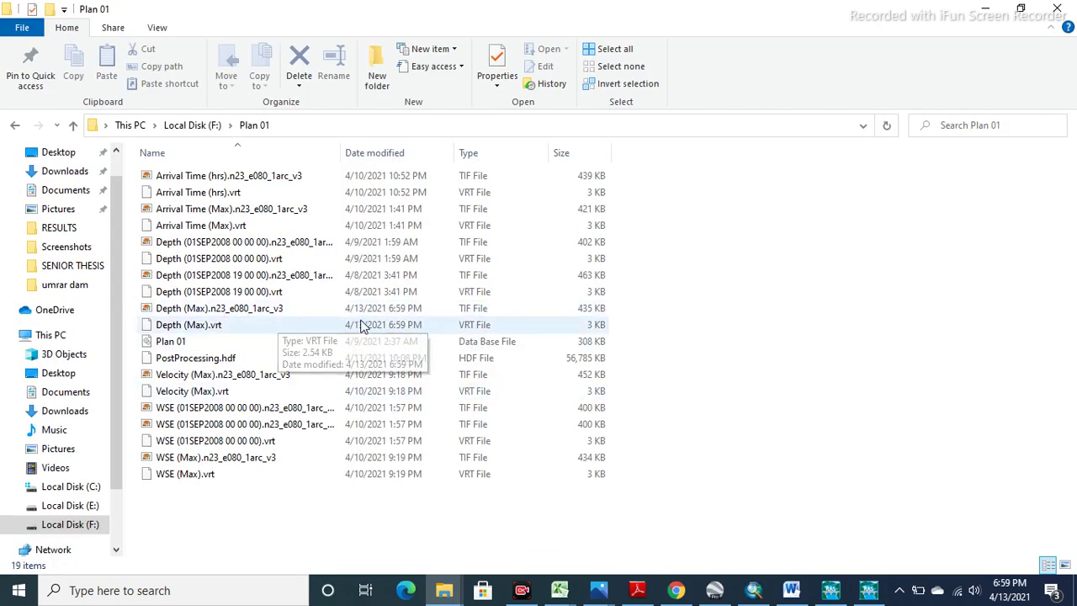
right_click(293, 318)
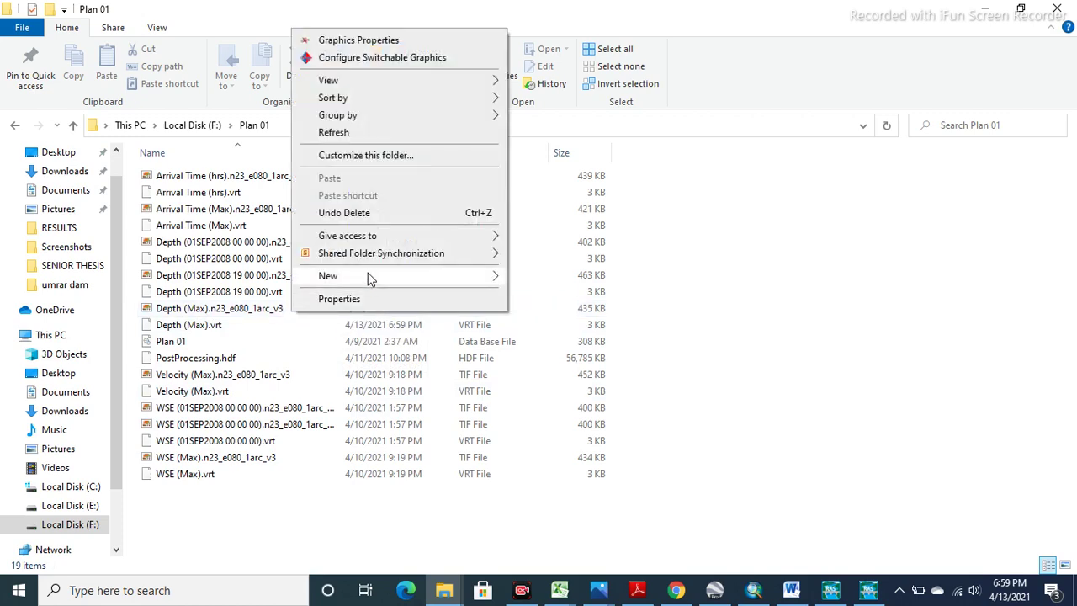
left_click(680, 241)
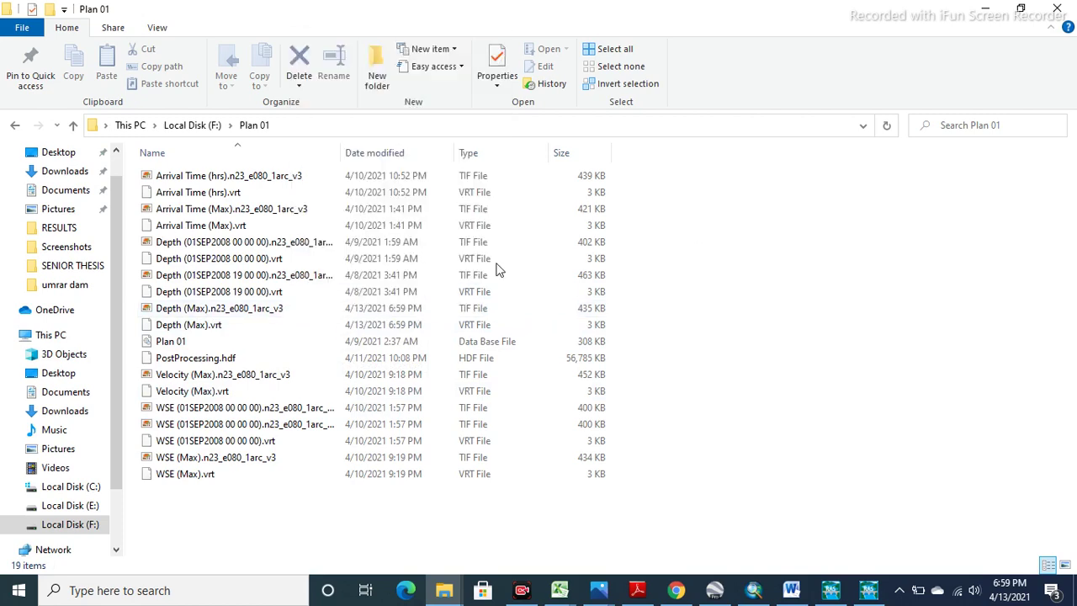
left_click(233, 313)
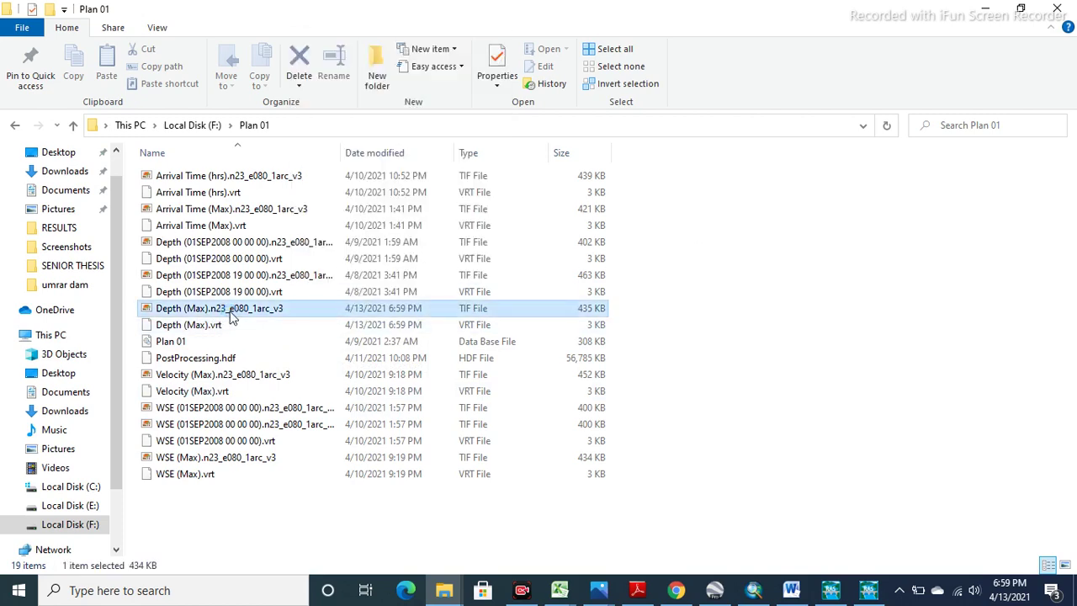
right_click(229, 309)
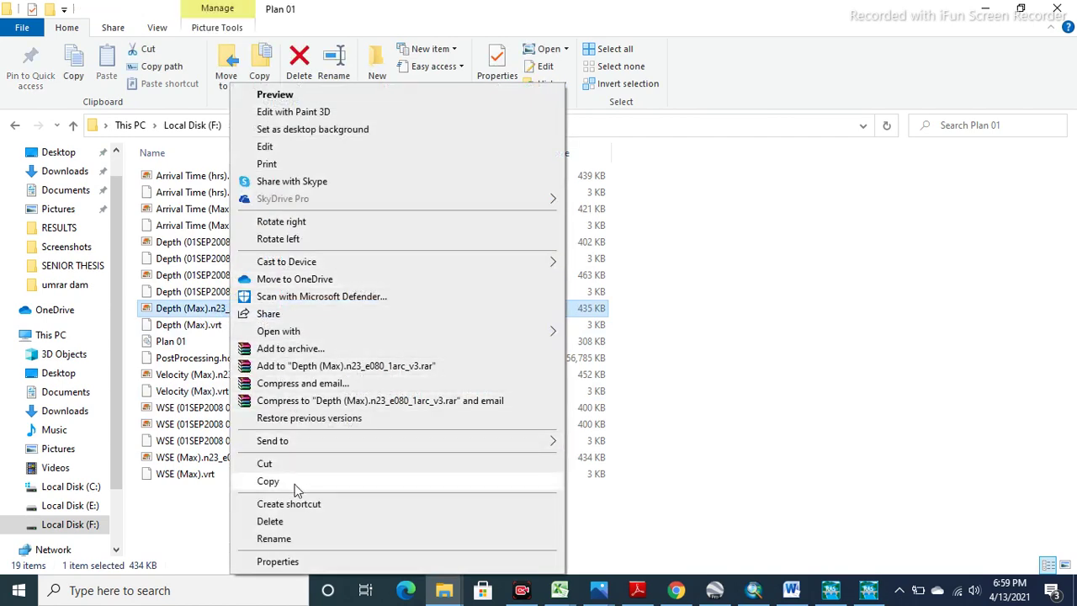
left_click(267, 482)
Step: Paste the copied depth raster onto the desktop, replacing the existing file of the same name, and refresh the desktop
left_click(983, 10)
right_click(641, 152)
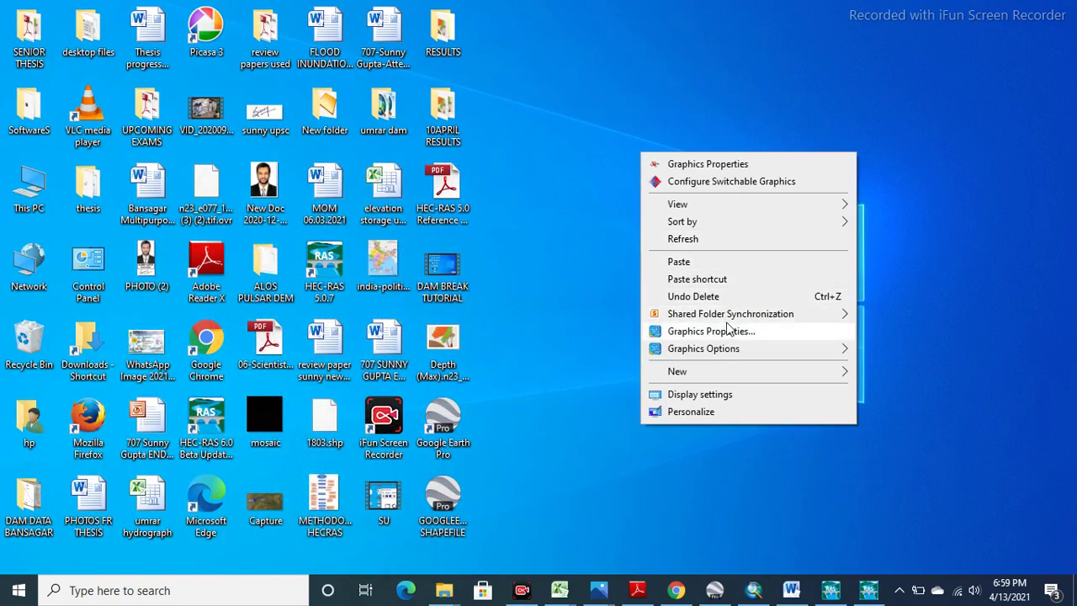
left_click(716, 264)
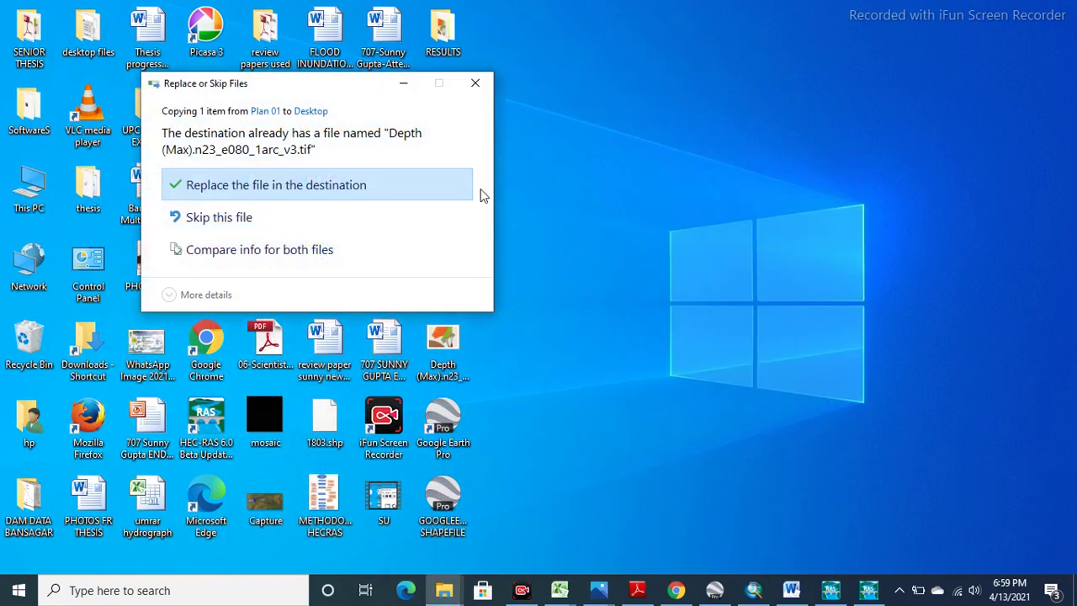
left_click(401, 184)
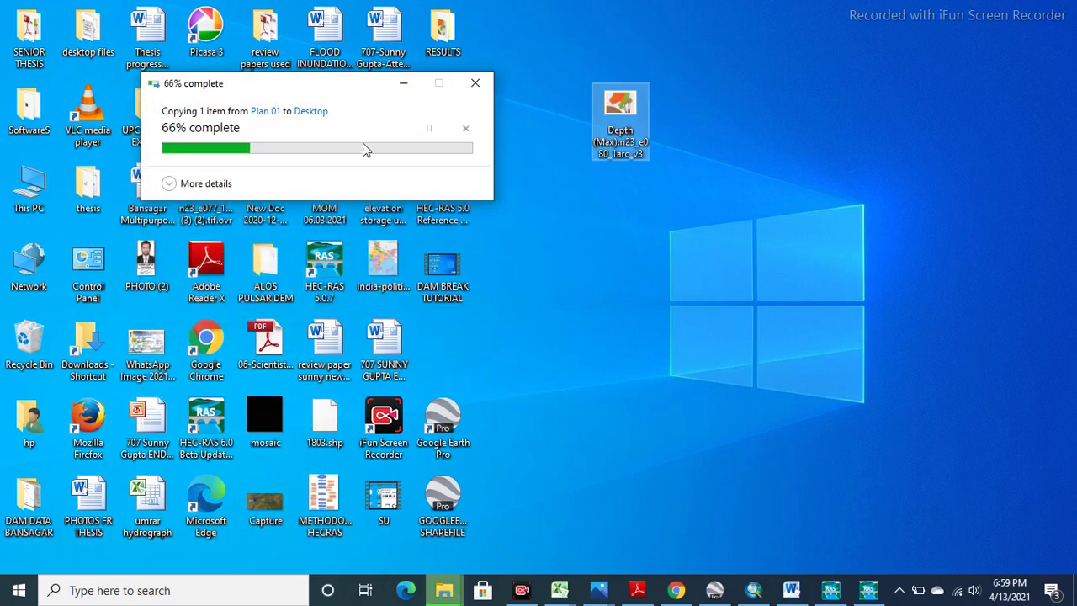
right_click(836, 301)
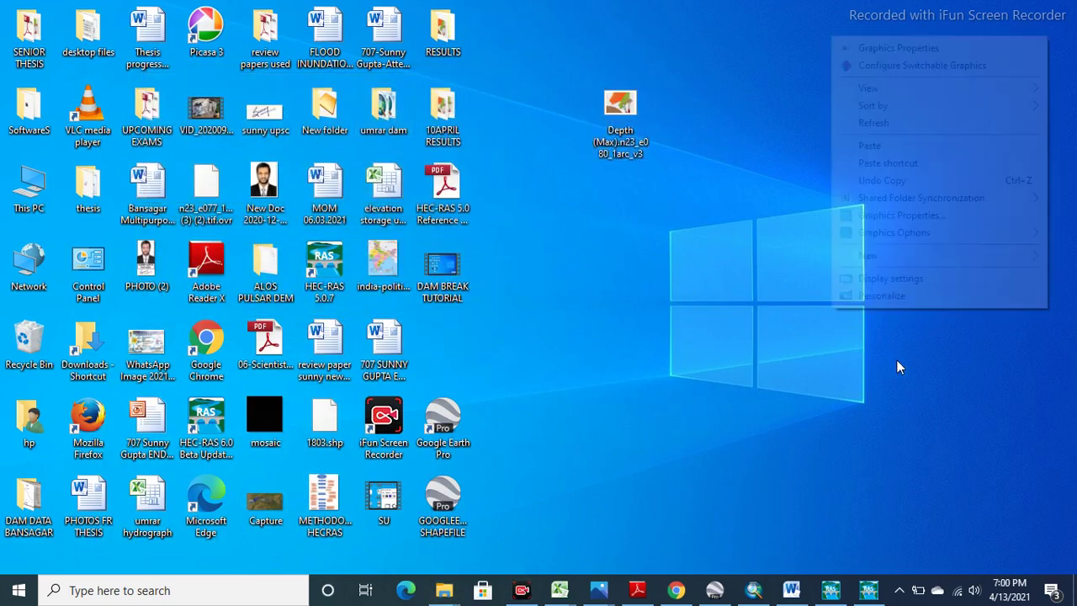
left_click(890, 127)
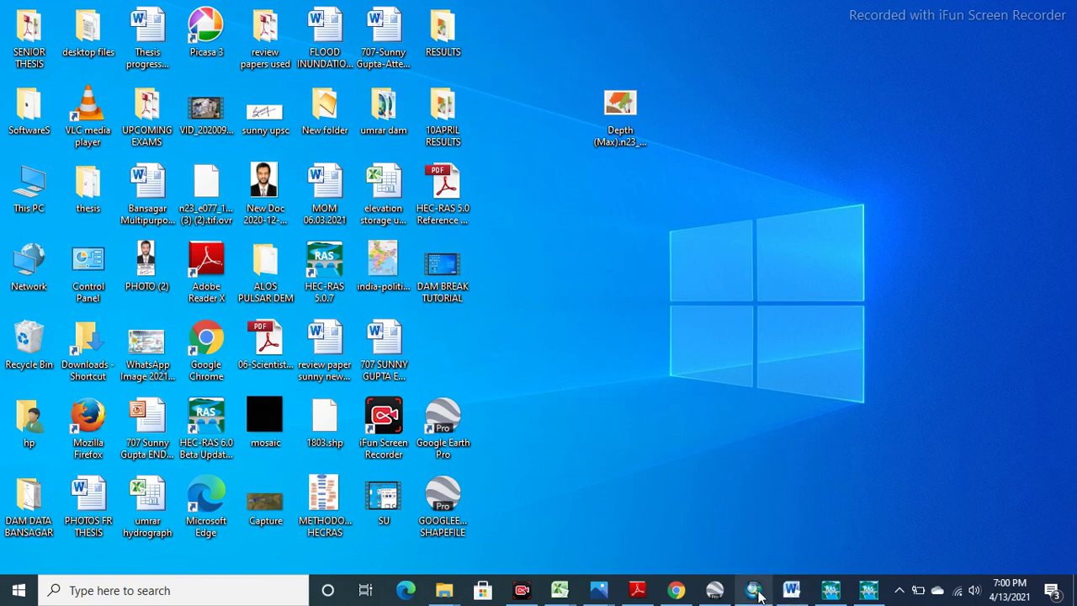
Step: Switch to ArcMap and add Depth (Max).n23_e080_1arc_v3.tif from the desktop as a layer
left_click(753, 590)
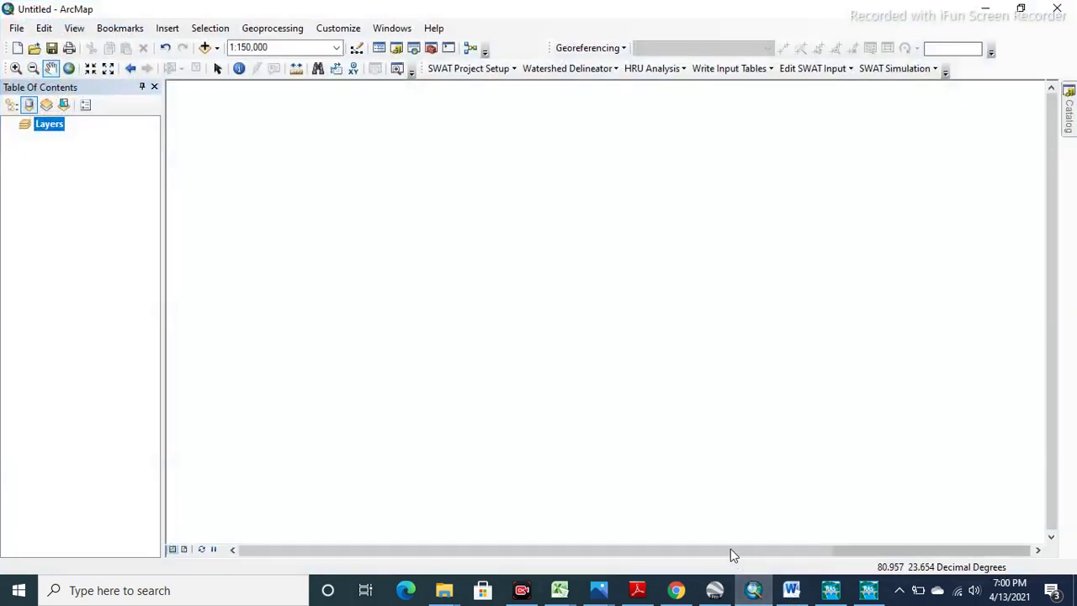
left_click(204, 47)
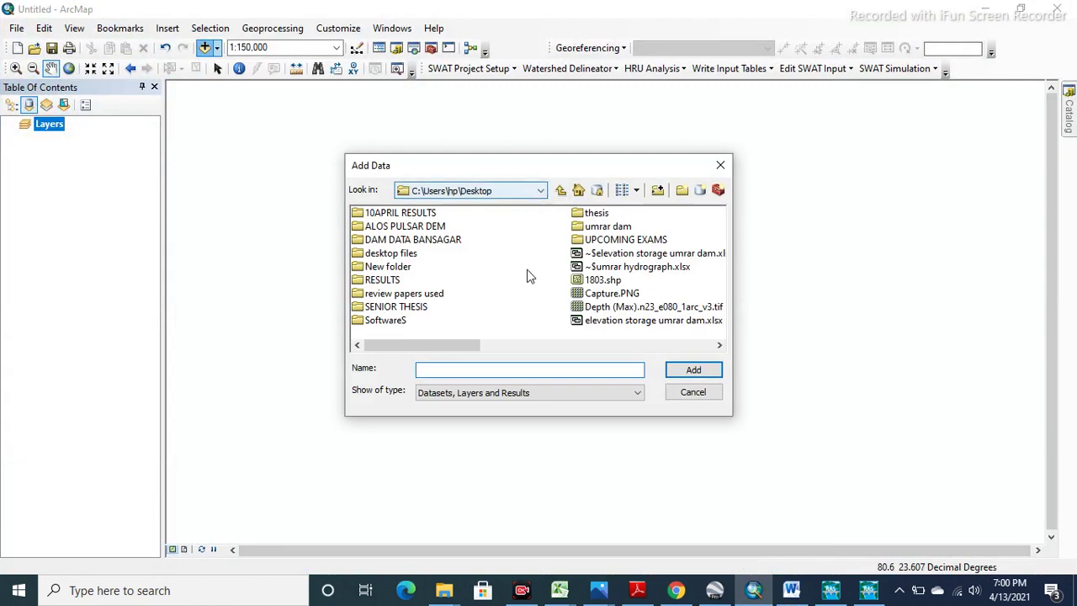
left_click(625, 308)
left_click(711, 371)
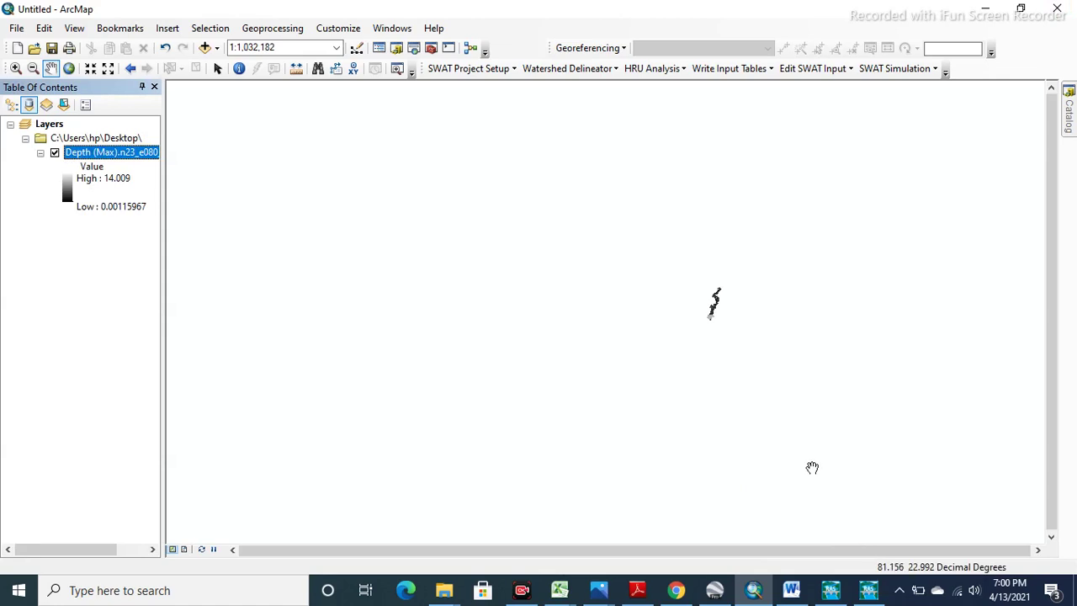
left_click(15, 68)
left_click_drag(694, 279, 757, 350)
left_click_drag(514, 131, 590, 347)
scroll(689, 344, "up", 2)
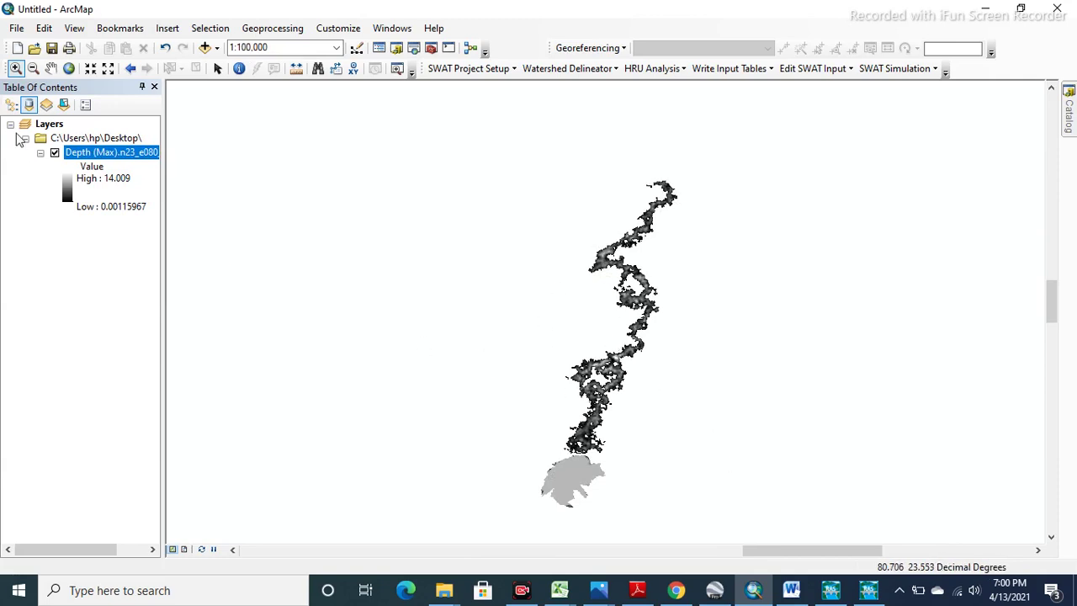
Step: In the depth layer's stretched symbology, choose a multicolour ramp running from yellow to blue
right_click(135, 153)
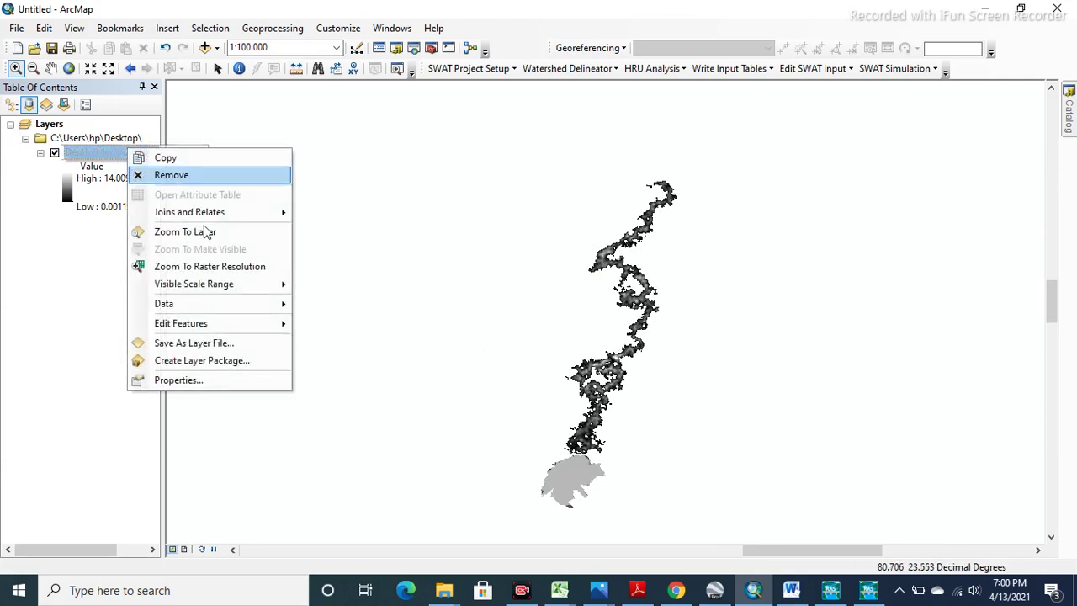
left_click(247, 383)
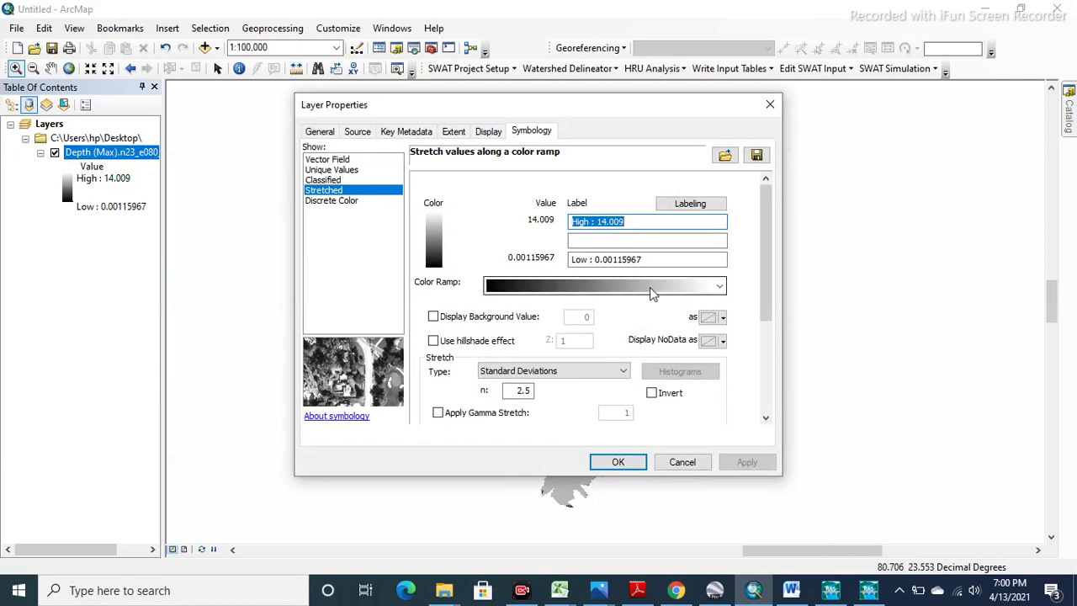
left_click(649, 292)
left_click(624, 176)
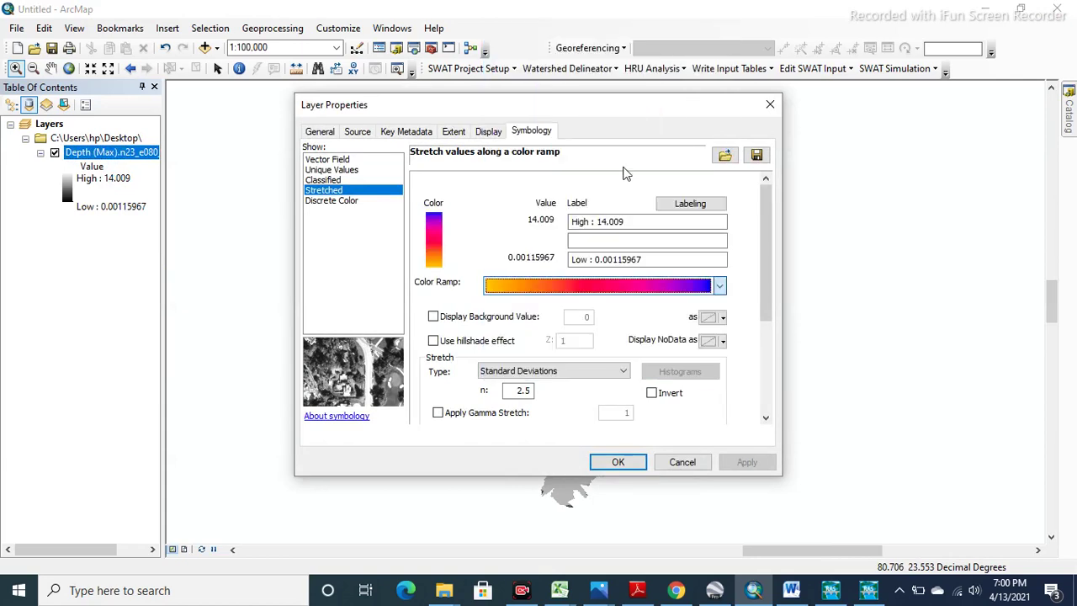
Step: Generate advanced labels with 5 intervals for the depth layer's colour ramp and apply the symbology
left_click(691, 205)
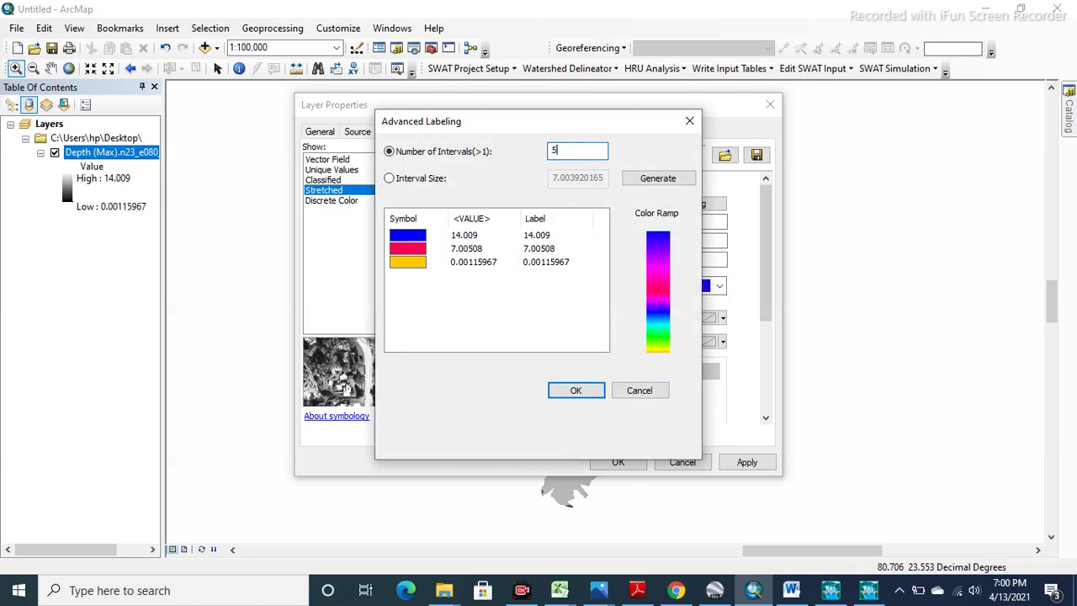
left_click(649, 178)
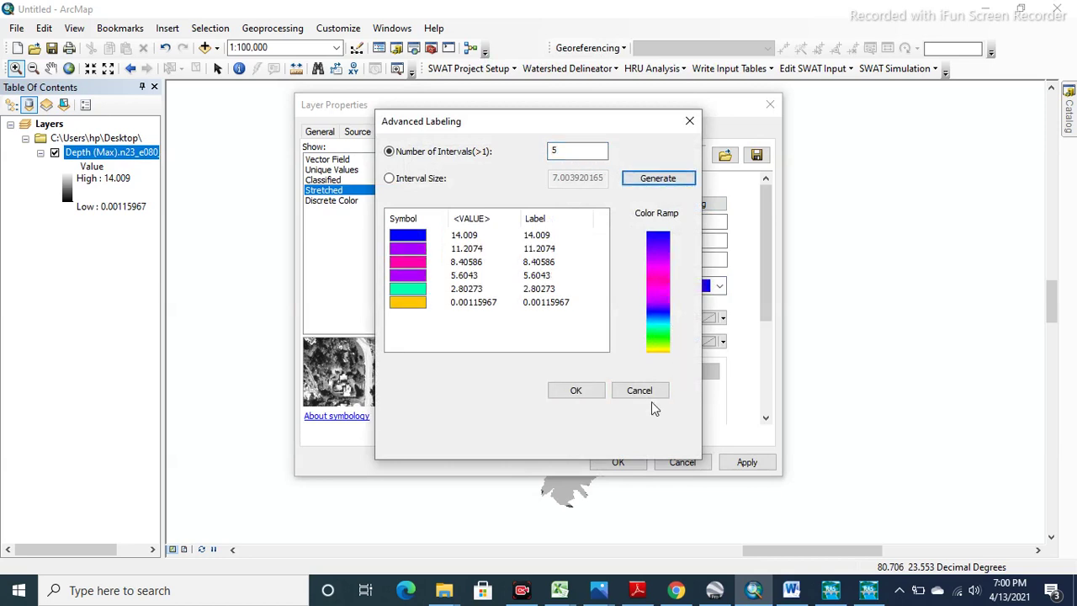
left_click(594, 393)
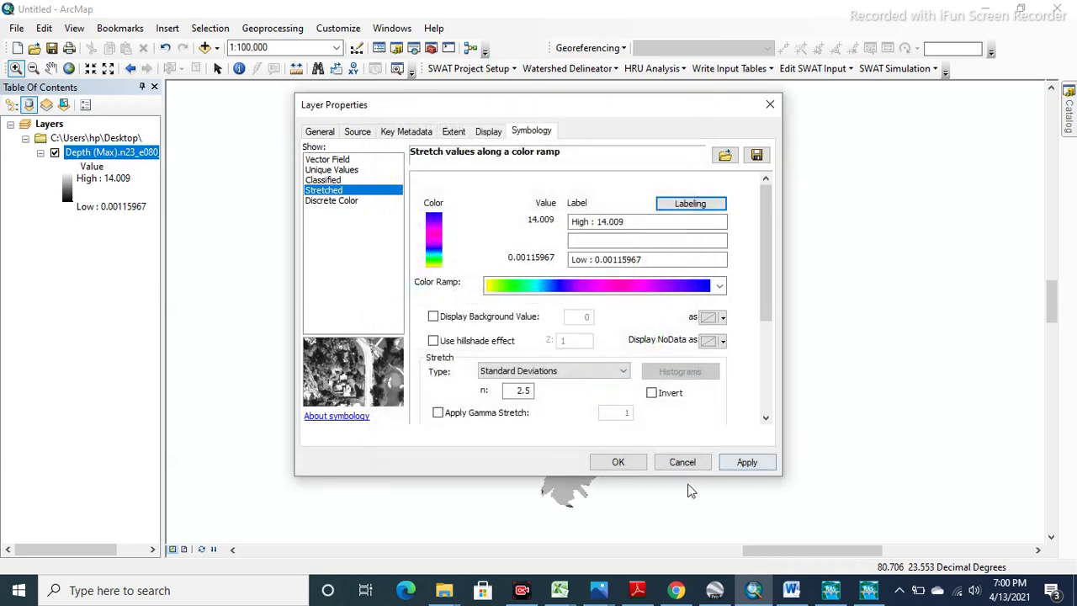
left_click(747, 462)
left_click(619, 462)
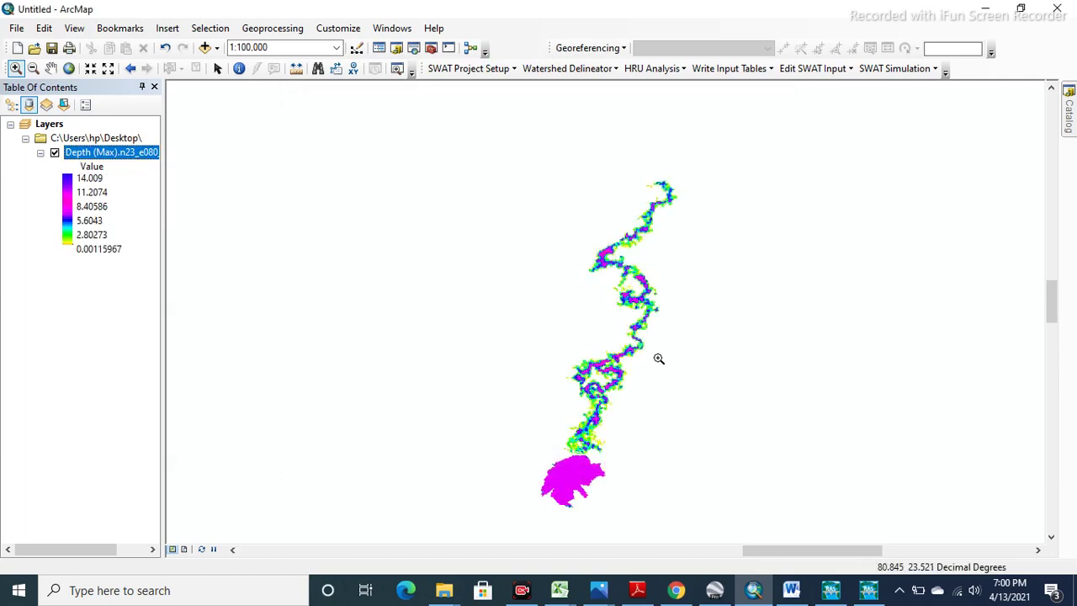
scroll(617, 337, "up", 2)
scroll(616, 336, "down", 2)
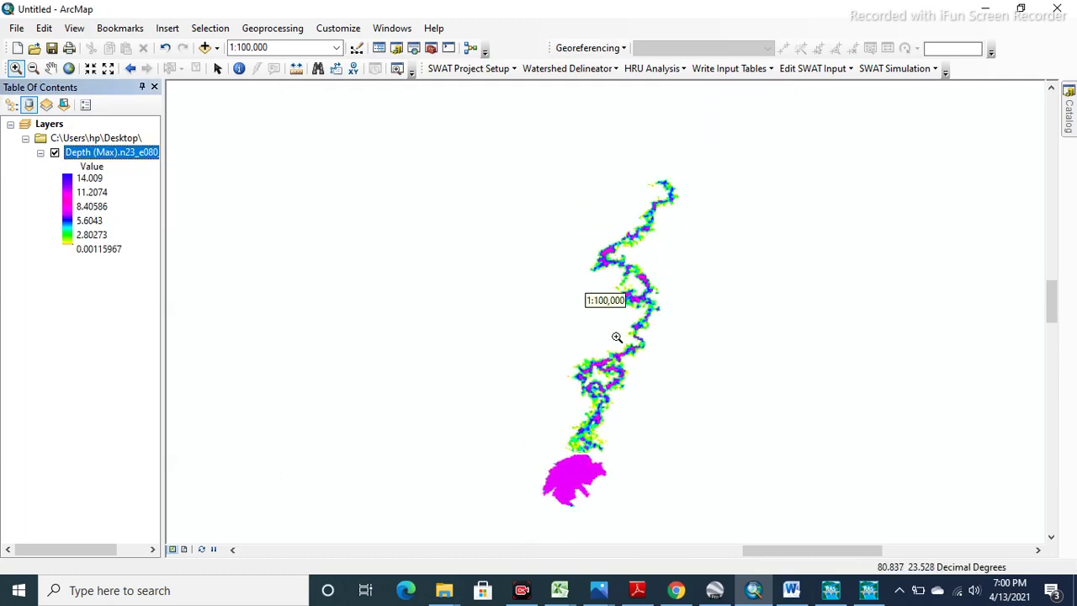
Step: Switch the map to layout view and frame the flood depth raster on the page
left_click(167, 28)
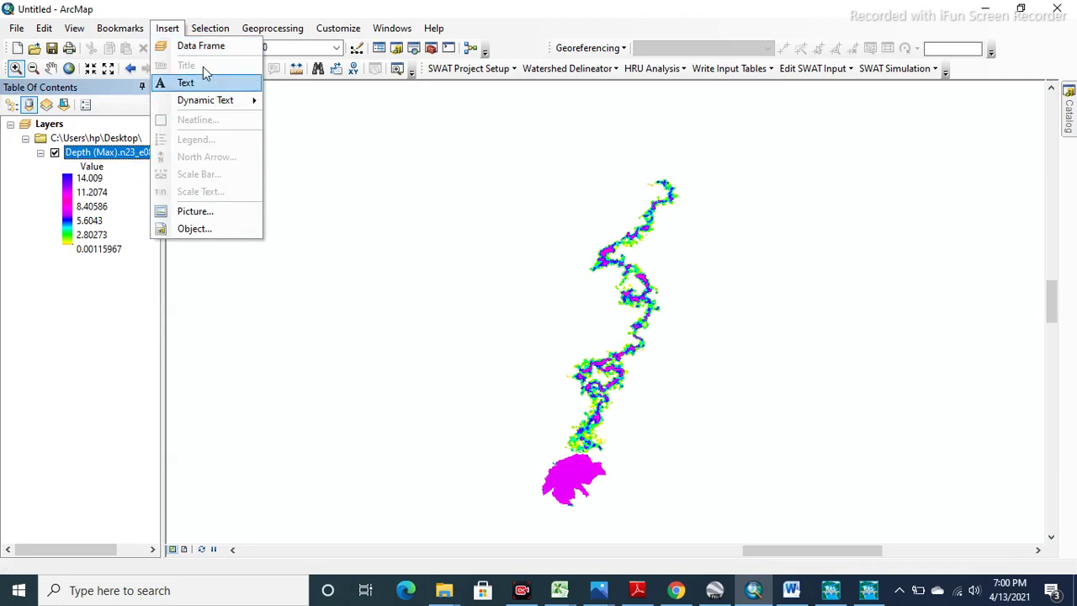
left_click(349, 180)
scroll(637, 288, "up", 1)
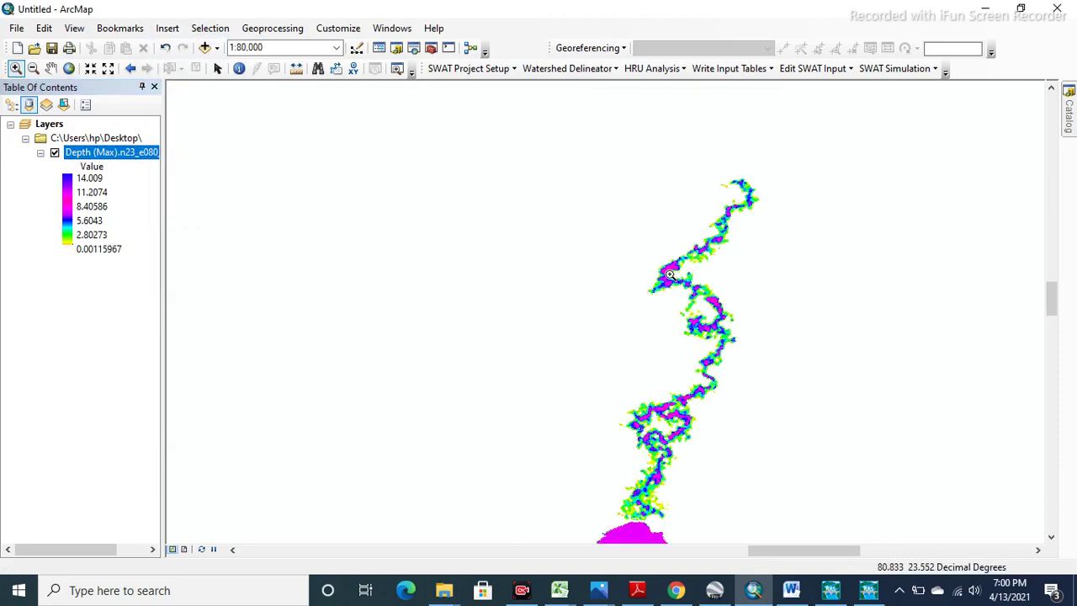
scroll(665, 282, "up", 1)
scroll(661, 286, "down", 4)
scroll(650, 292, "up", 1)
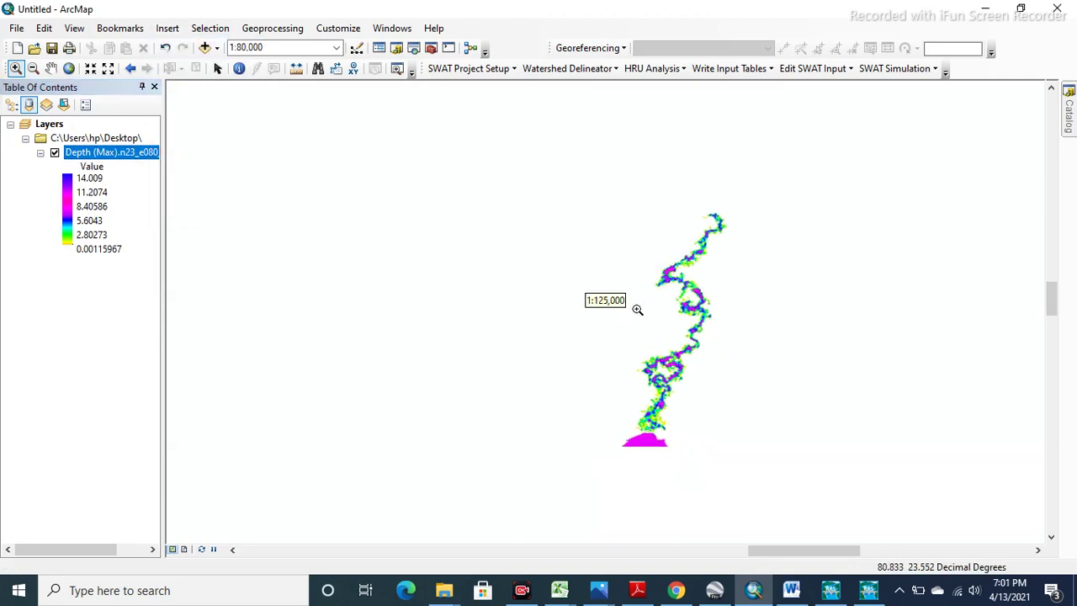
left_click(185, 550)
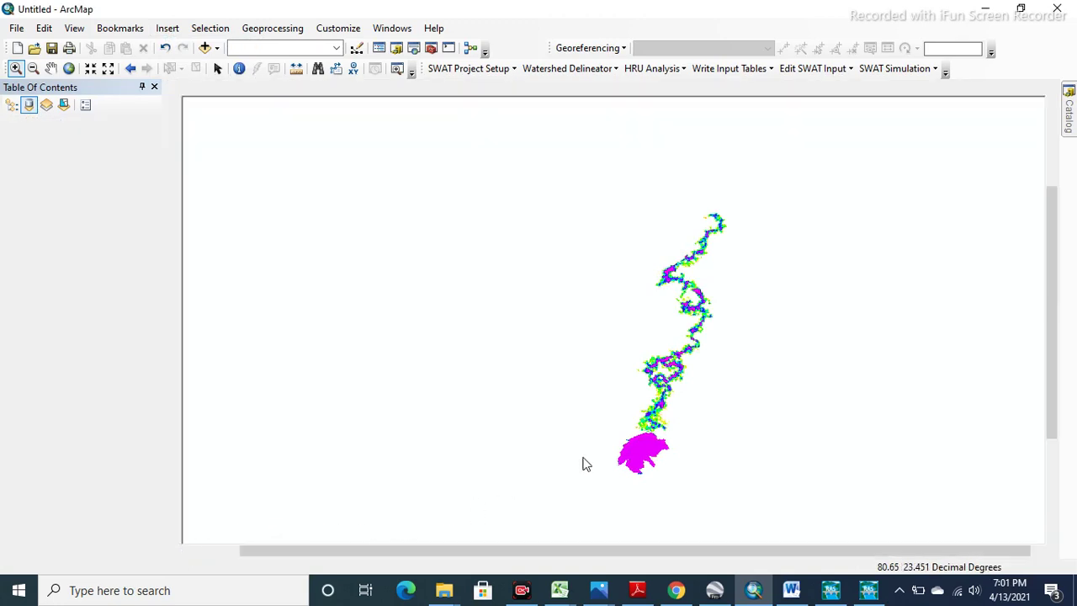
scroll(615, 354, "down", 1)
scroll(619, 358, "up", 1)
scroll(620, 359, "up", 3)
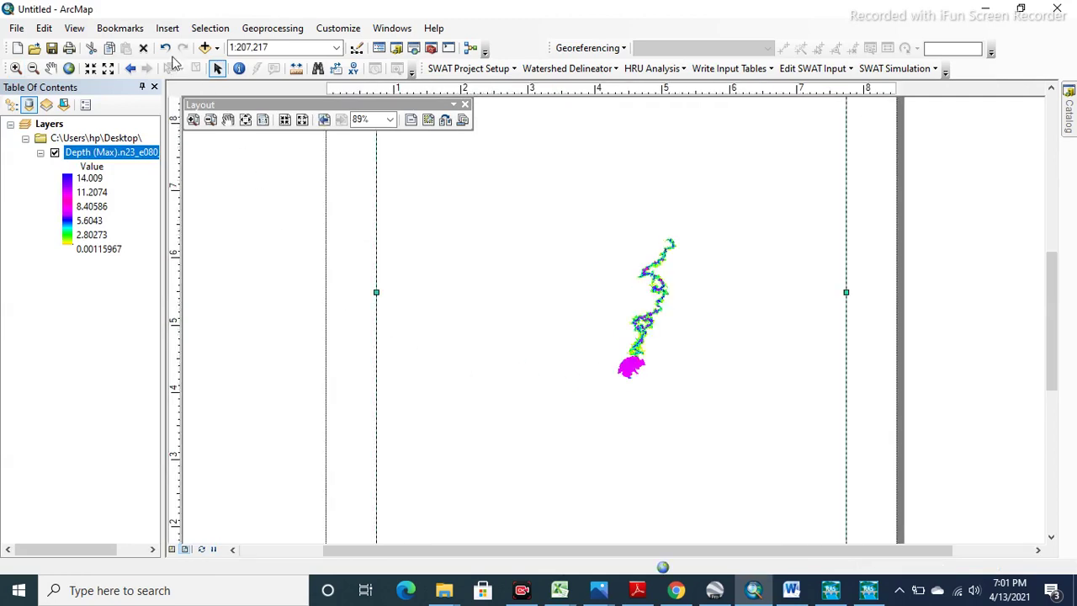
Step: Insert a legend for the depth layer with its title in Times New Roman, size 22, keeping the default frame and spacing
left_click(166, 30)
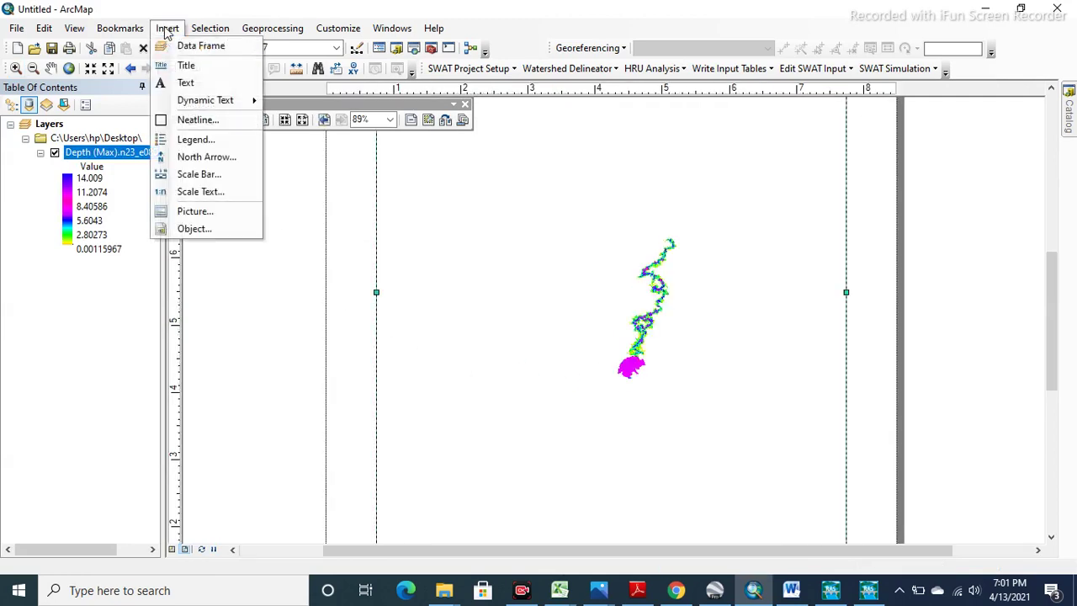
left_click(193, 140)
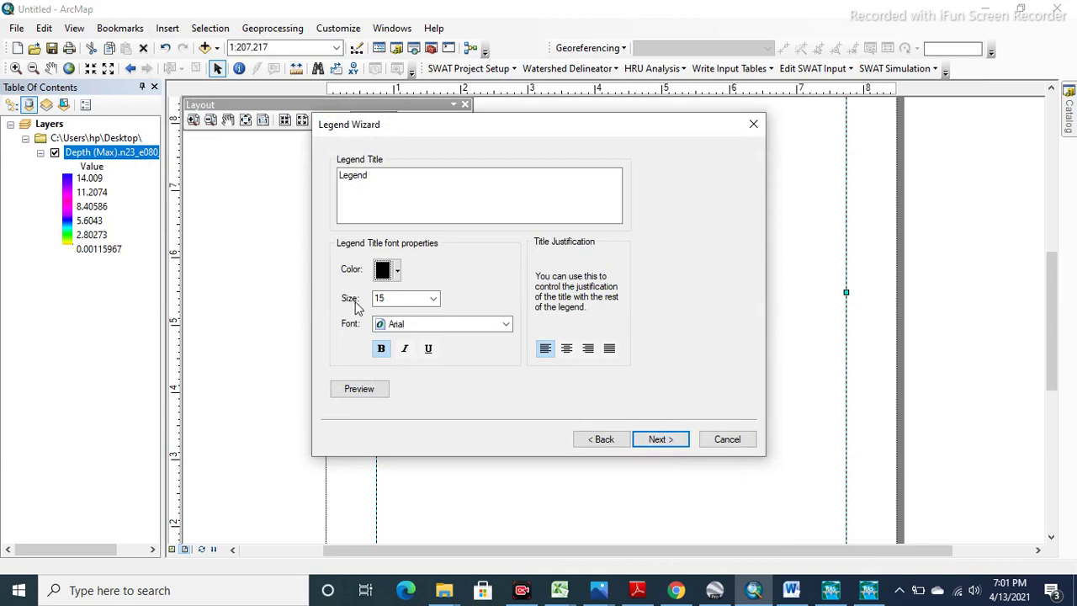
left_click(481, 325)
key("t")
key("i")
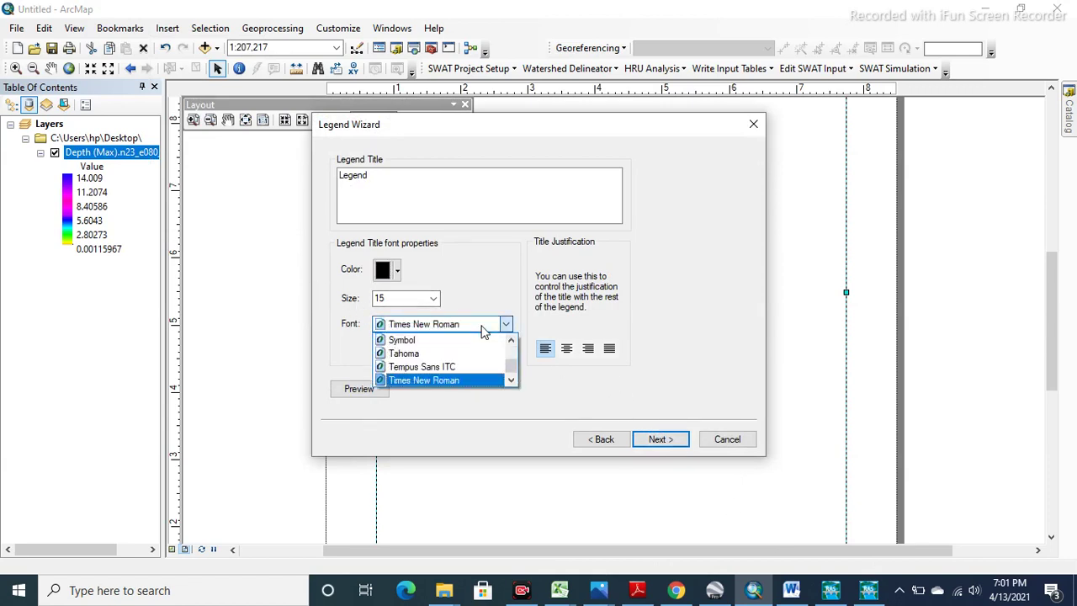
left_click(484, 326)
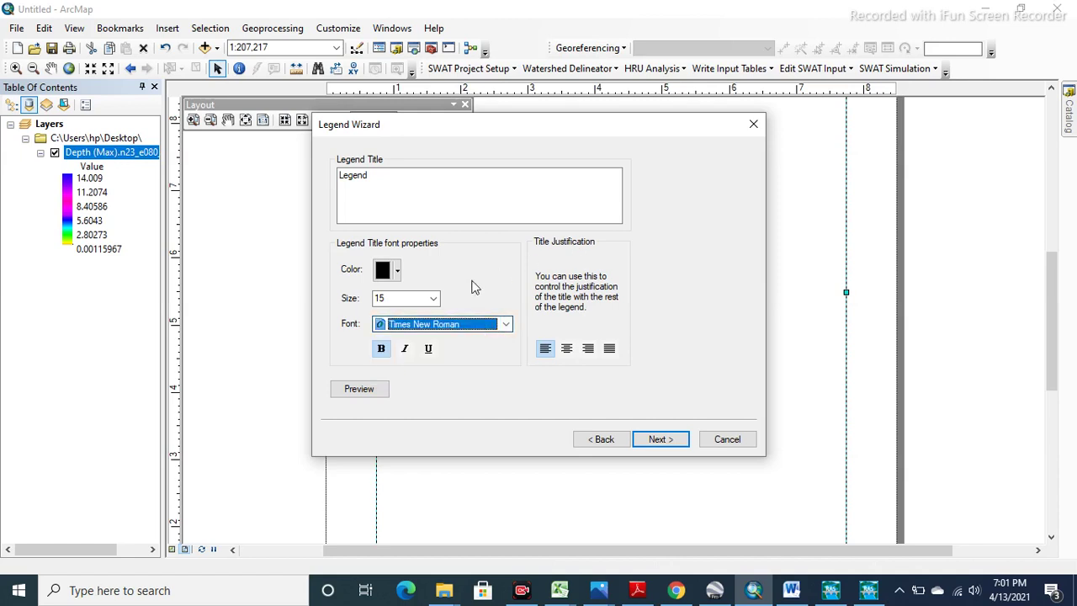
left_click(433, 298)
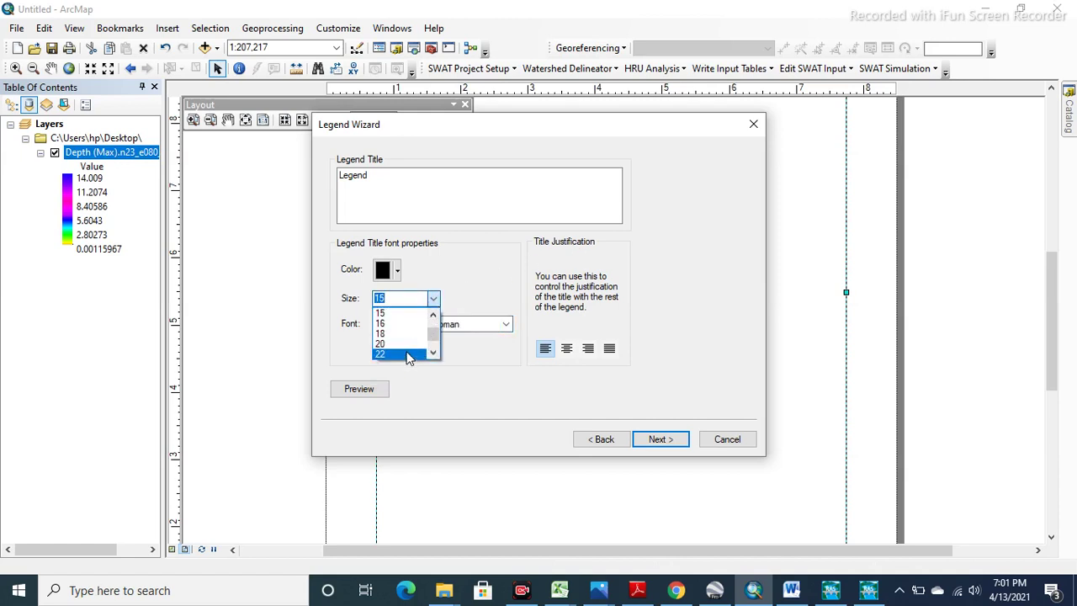
left_click(407, 355)
left_click(684, 446)
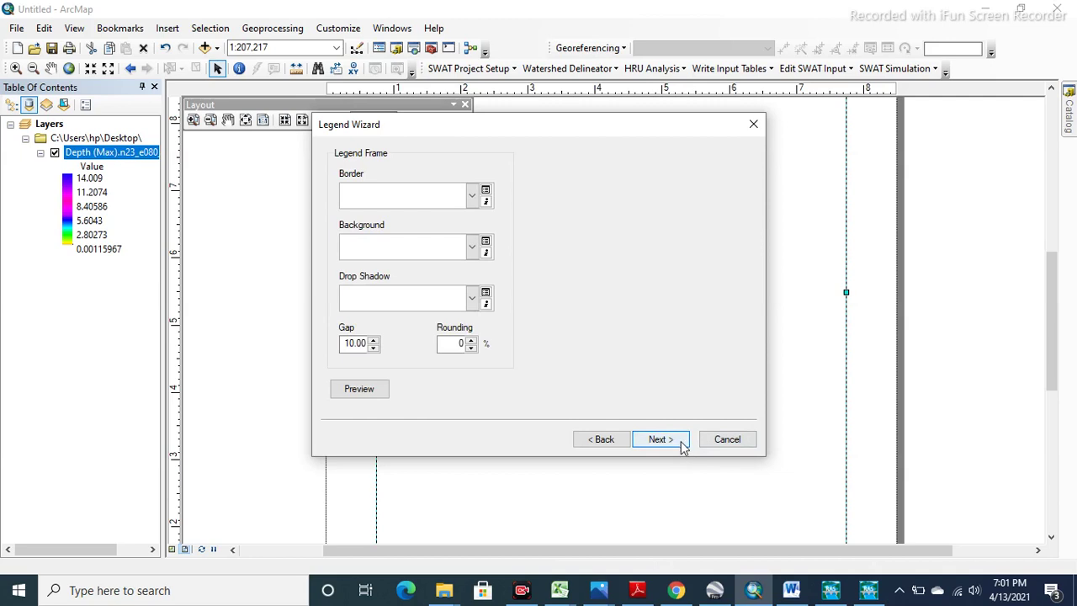
left_click(684, 446)
left_click(676, 441)
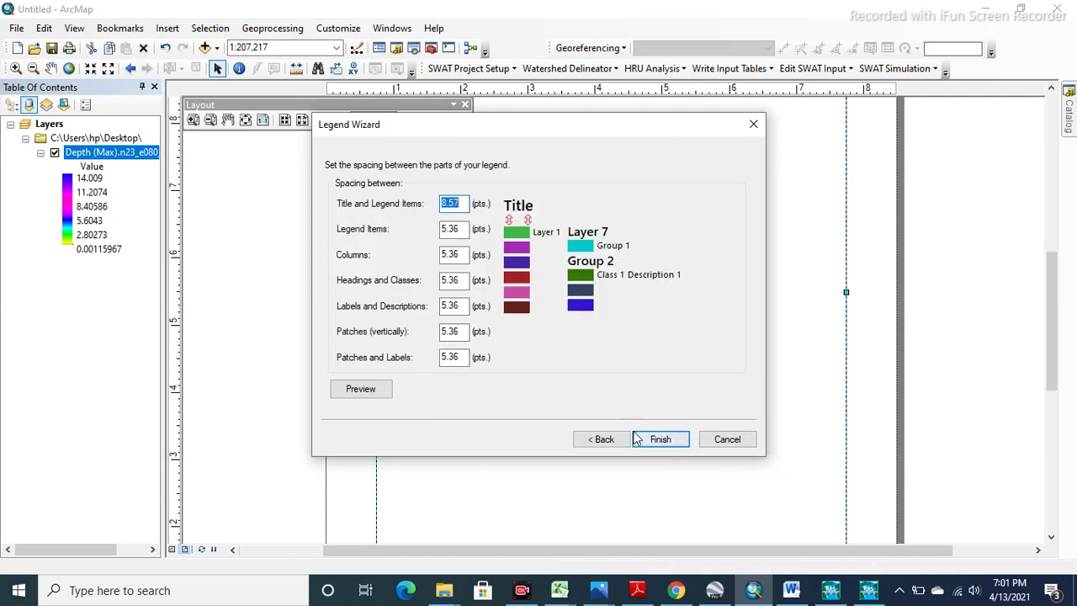